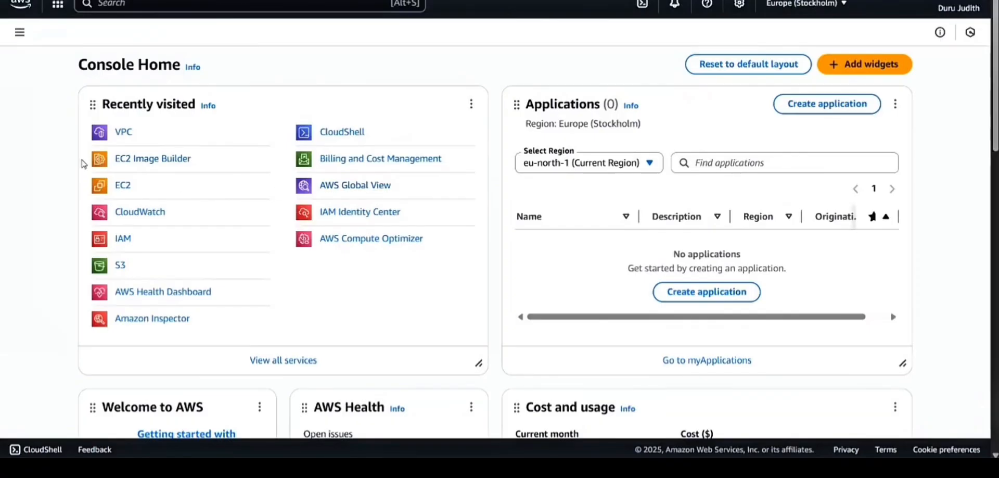
# Open the VPC service and start creating a VPC with the VPC only option
pyautogui.click(237, 9)
pyautogui.write('vpc')
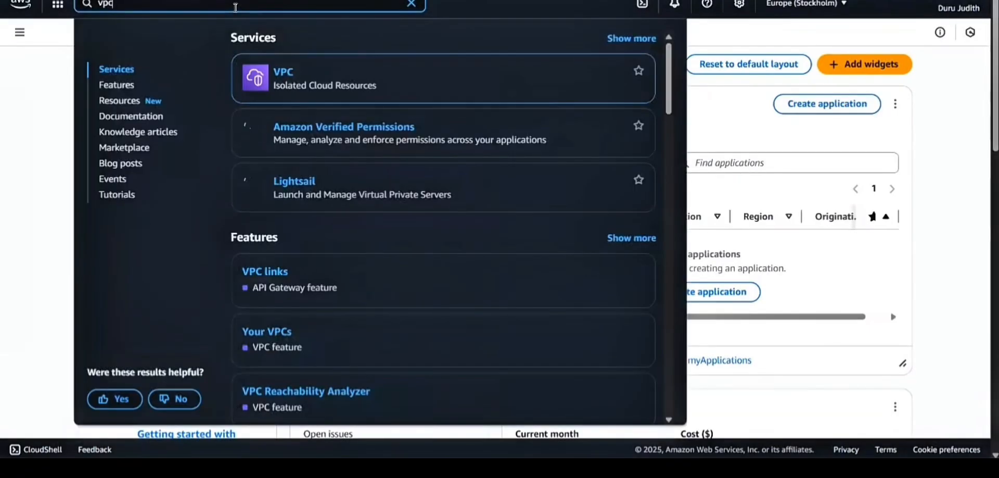
pyautogui.click(276, 75)
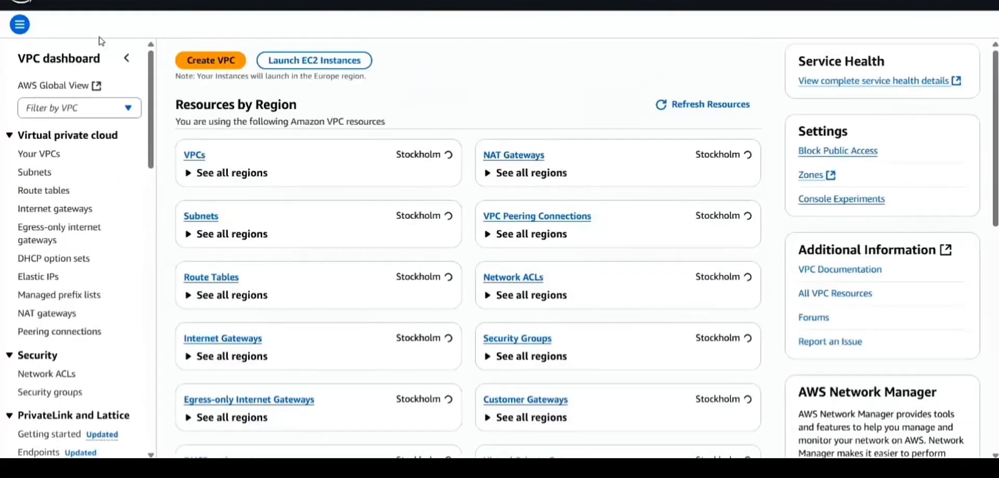
pyautogui.click(213, 69)
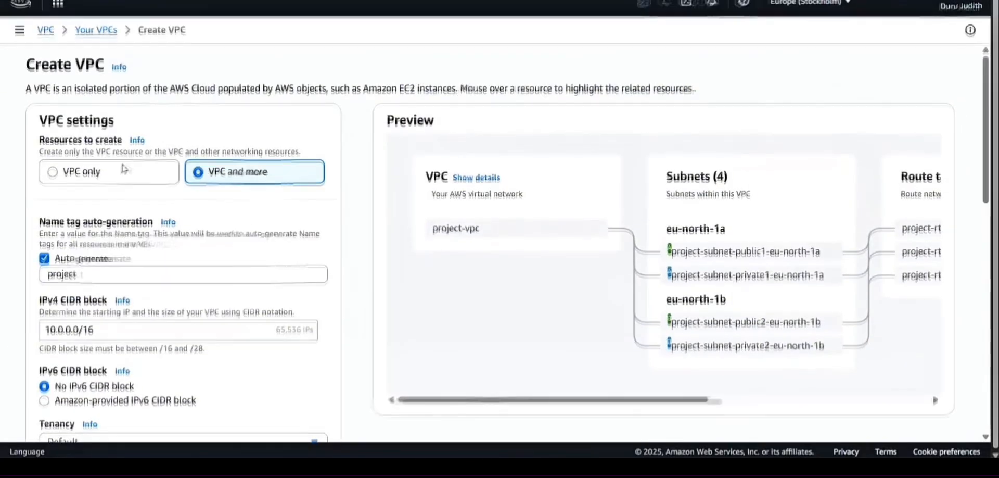
pyautogui.click(124, 168)
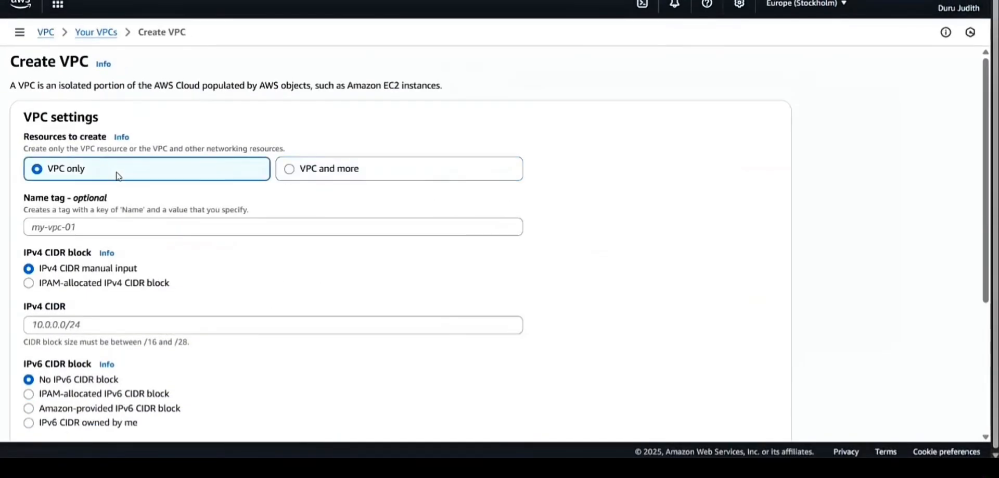
# Name the VPC vpc-admin, set its IPv4 CIDR to 192.168.10.0/24, and create it
pyautogui.click(146, 229)
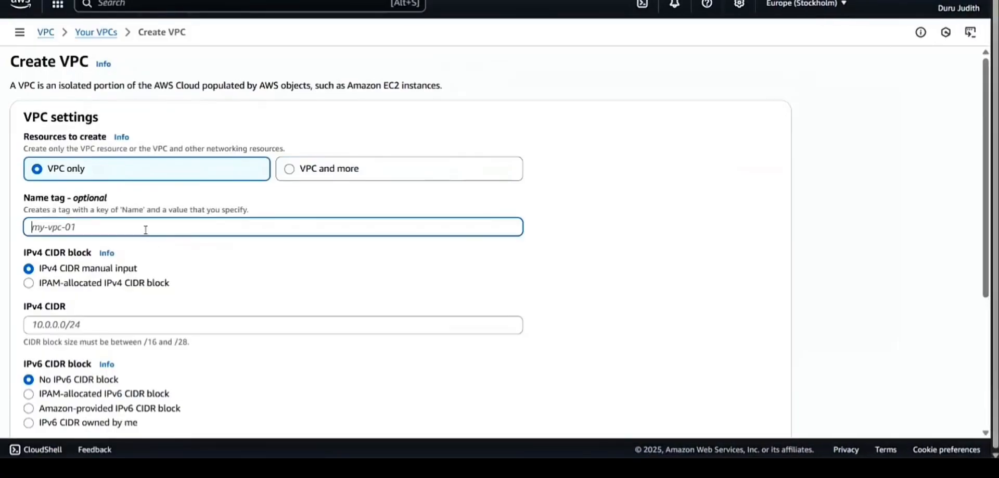
pyautogui.write('vpc-admin')
pyautogui.scroll(-1, 76, 210)
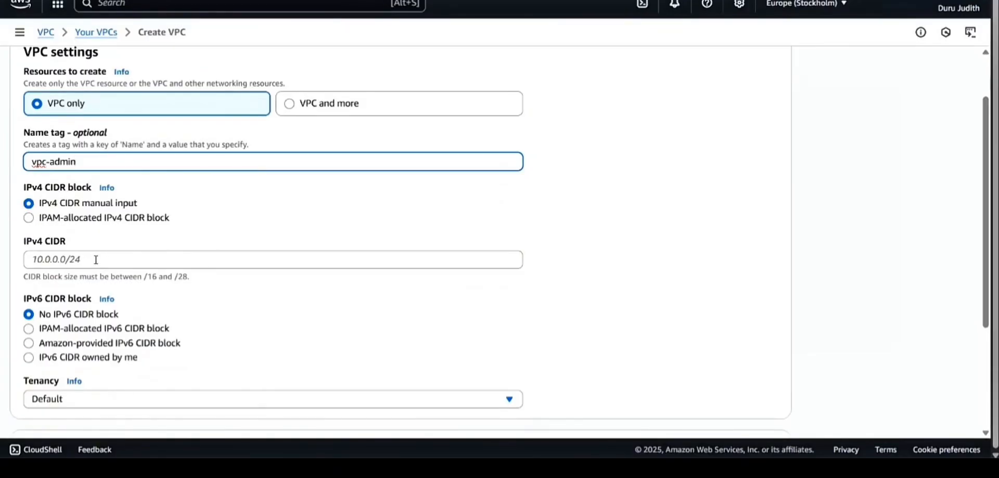
pyautogui.click(72, 255)
pyautogui.write('1')
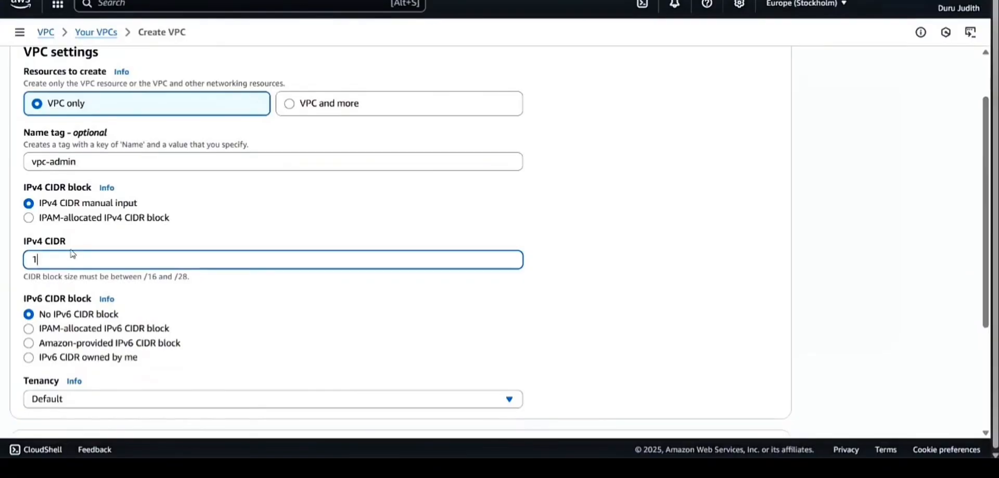
pyautogui.write('92.168.10')
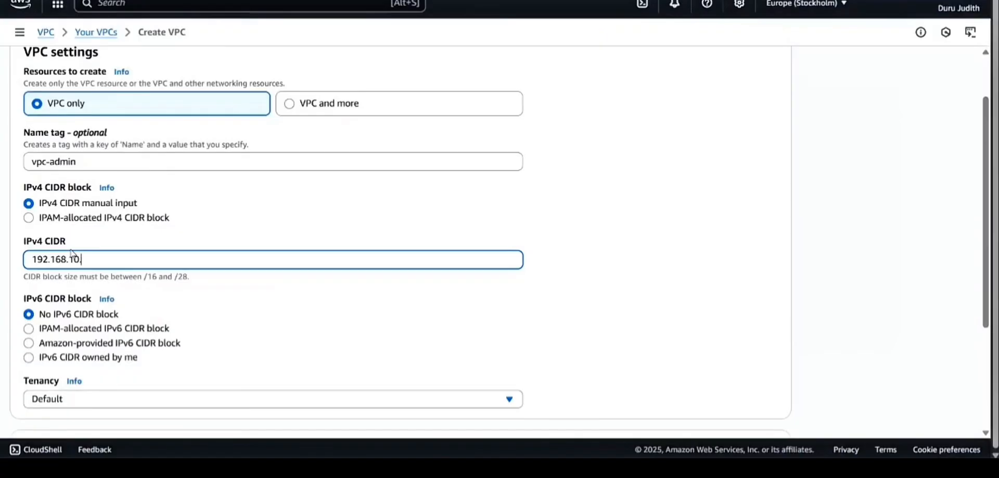
pyautogui.write('.0/24')
pyautogui.scroll(-3, 71, 254)
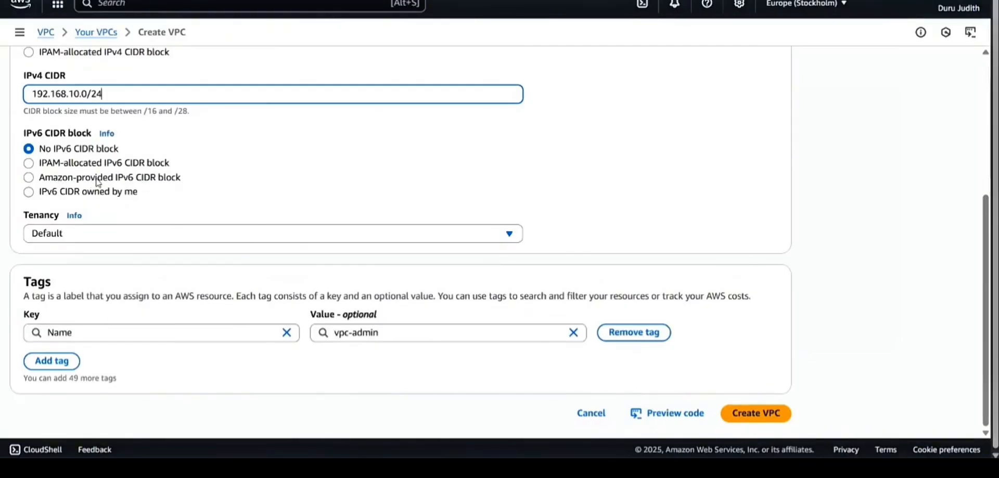
pyautogui.click(737, 424)
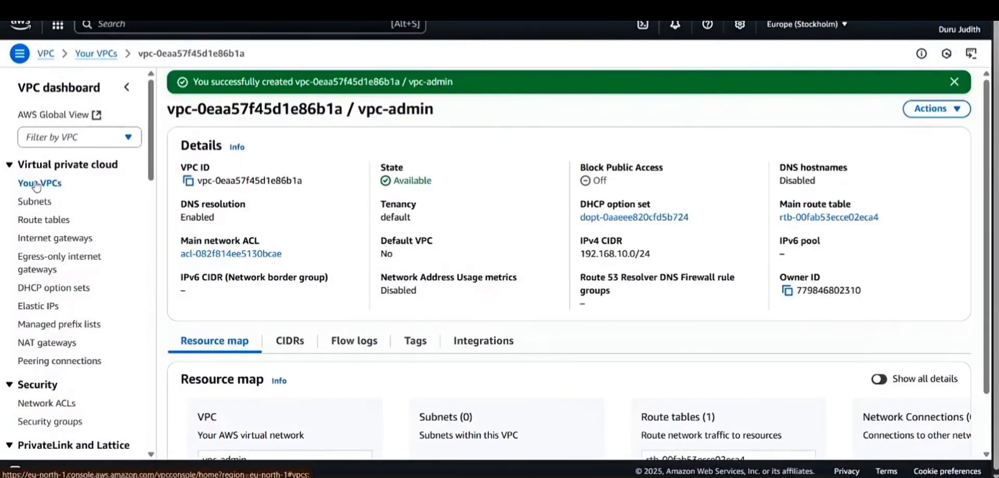
# Start creating a subnet in the vpc-admin VPC
pyautogui.click(37, 210)
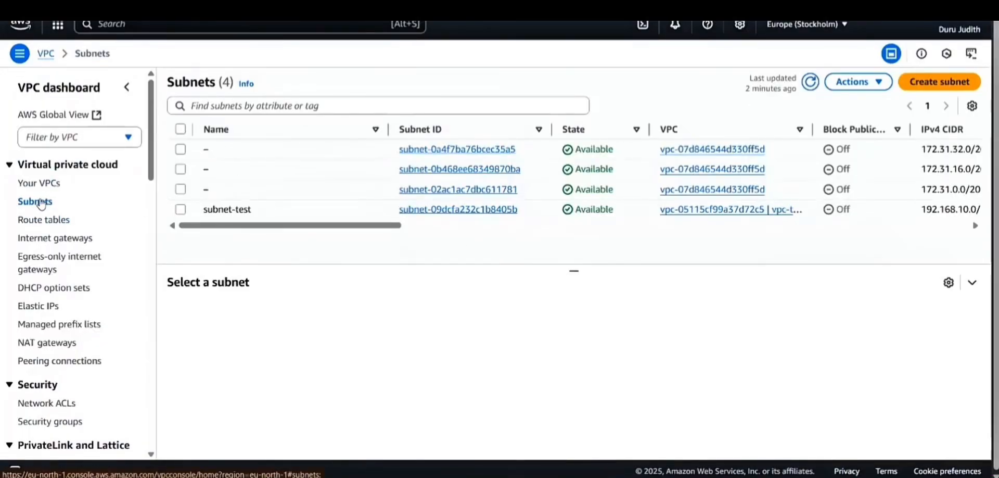
pyautogui.click(930, 93)
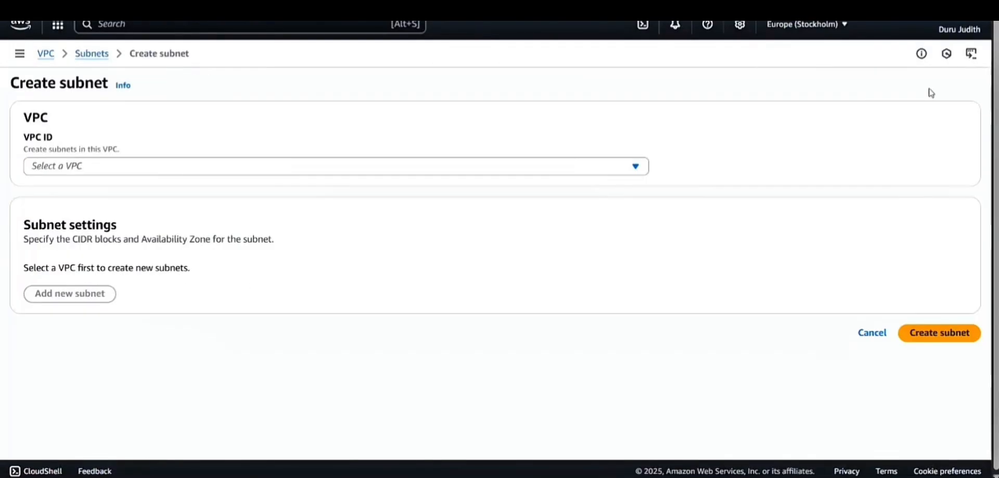
pyautogui.click(123, 166)
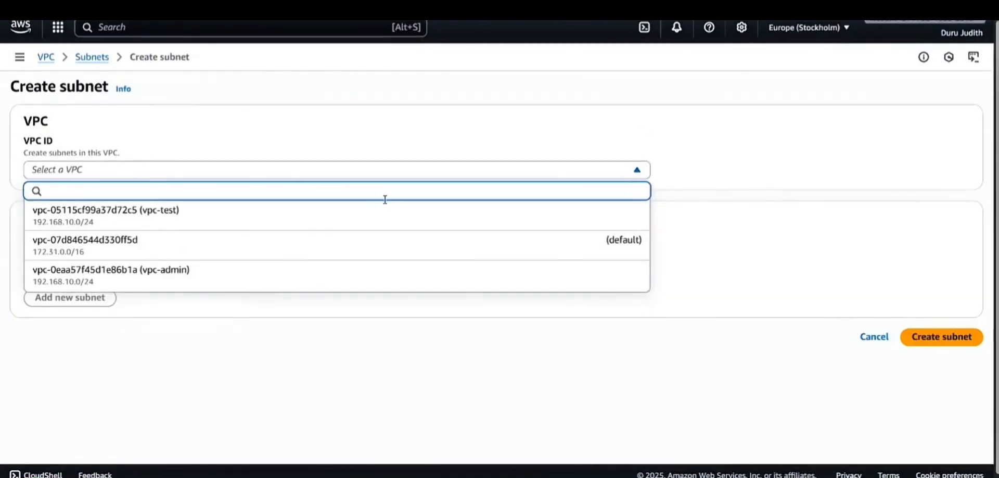
pyautogui.click(162, 276)
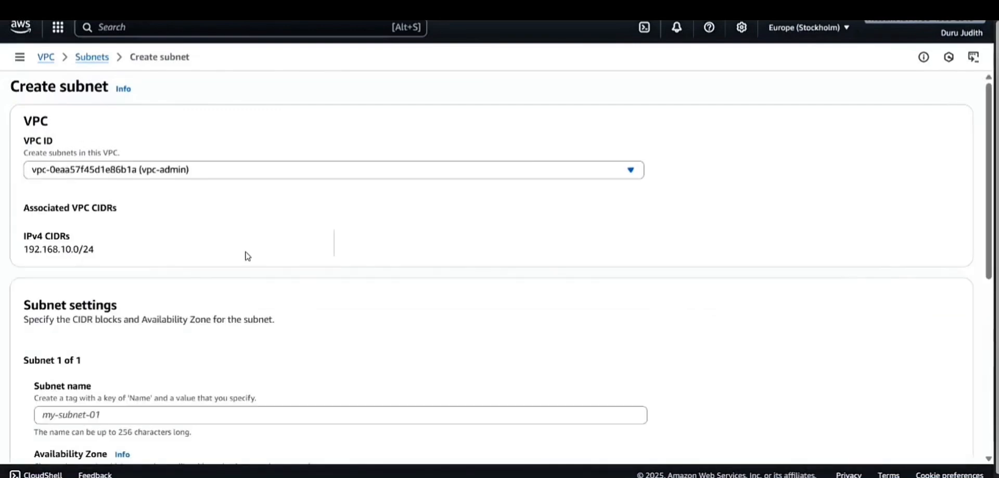
# Name the first subnet public-subnet and place it in the eun1-az1 (eu-north-1a) availability zone
pyautogui.scroll(-3, 149, 239)
pyautogui.scroll(-1, 145, 224)
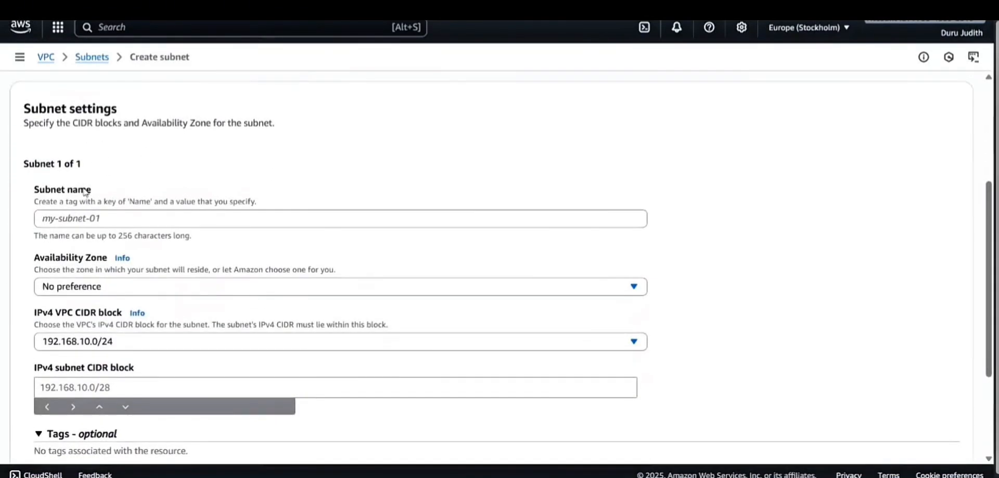
pyautogui.click(107, 221)
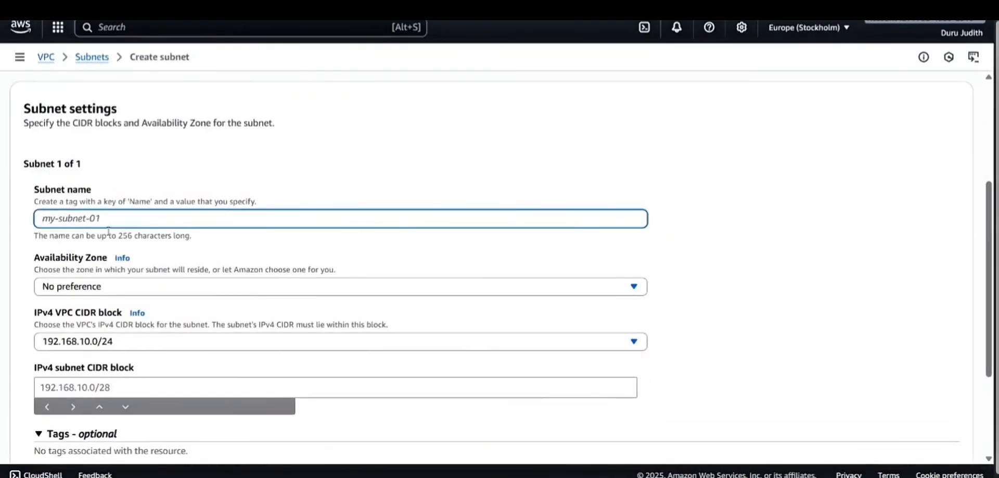
pyautogui.write('pub')
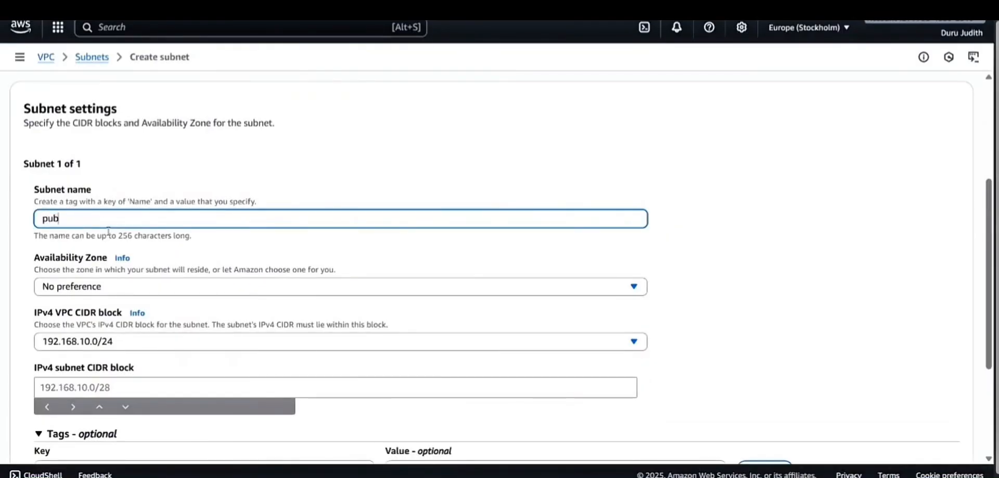
pyautogui.write('lic-subnet')
pyautogui.scroll(-2, 158, 296)
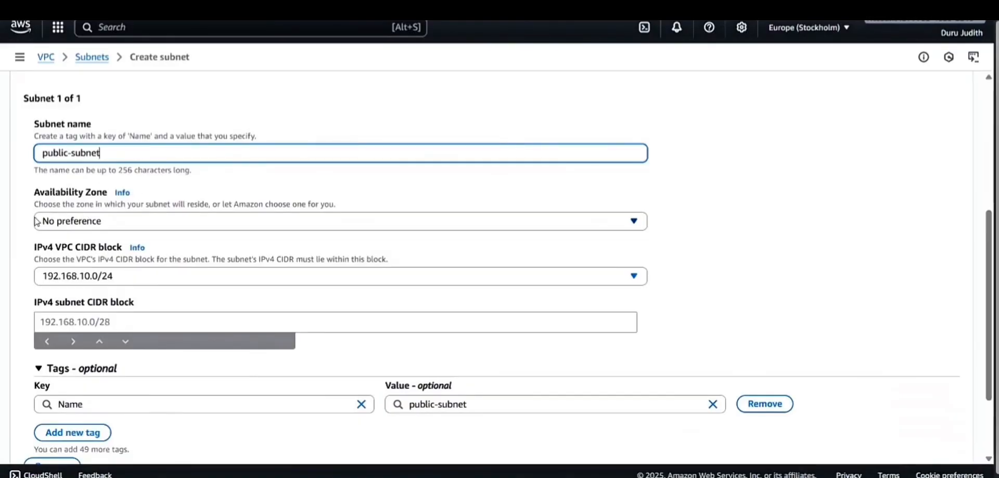
pyautogui.click(580, 221)
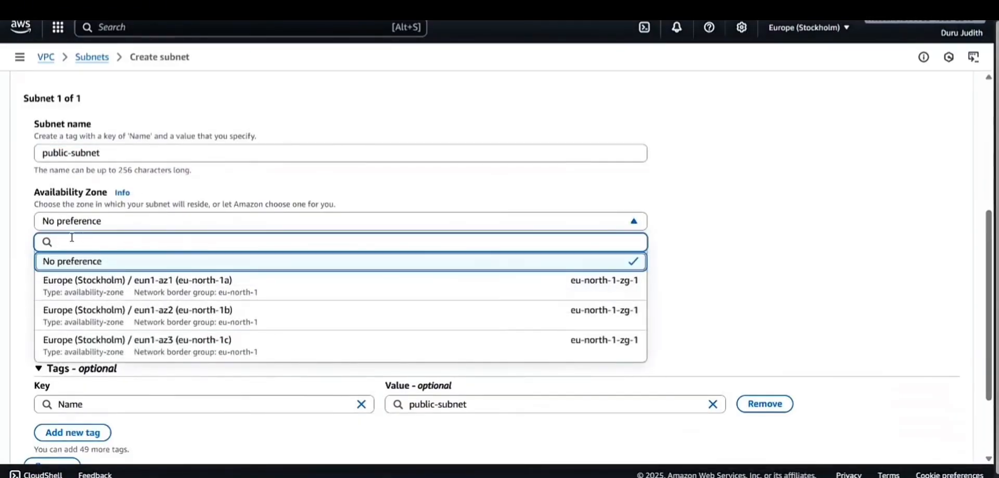
pyautogui.click(216, 281)
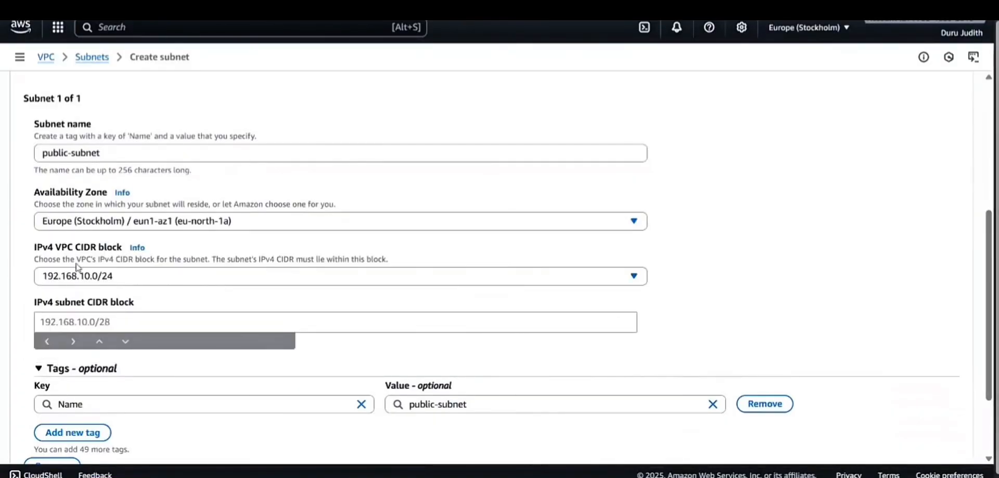
# Set the public subnet's IPv4 subnet CIDR block to 192.168.10.0/25
pyautogui.scroll(-1, 114, 291)
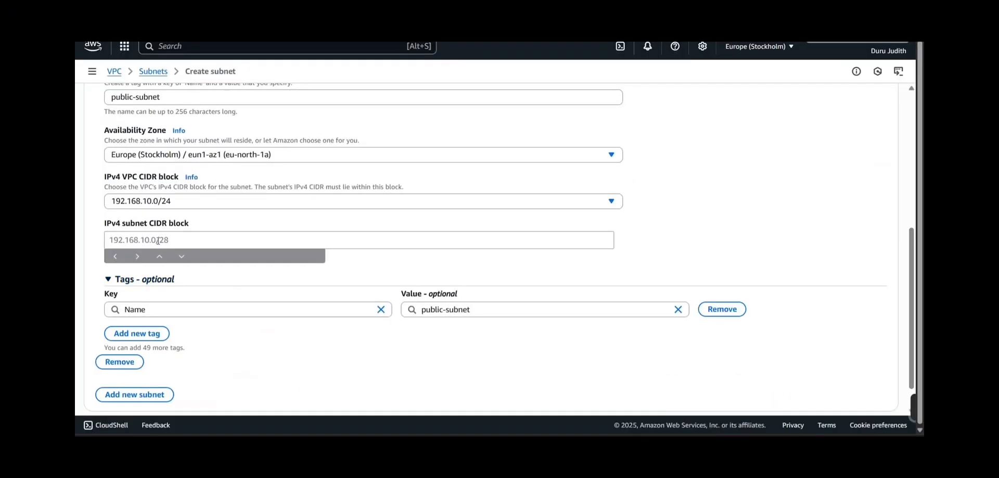
pyautogui.click(158, 240)
pyautogui.write('192')
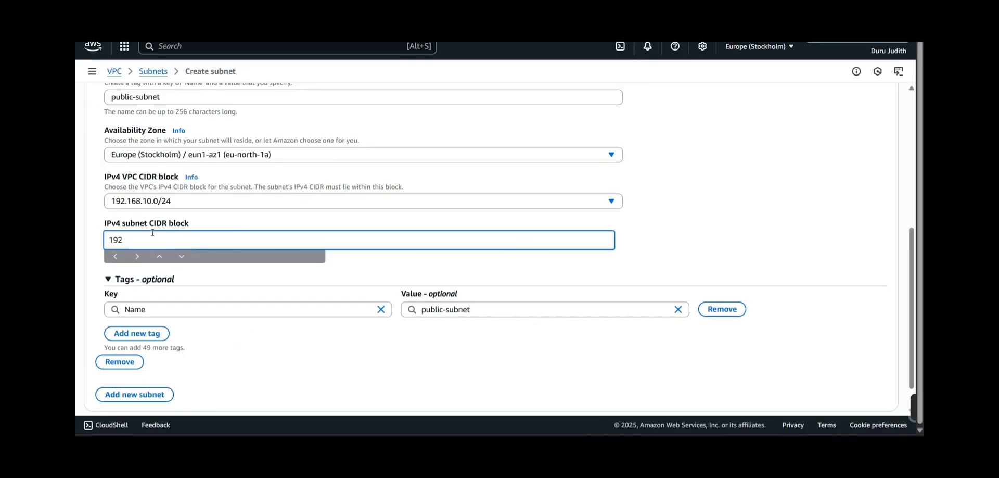
pyautogui.write('.168.10.0/25')
# Add a second subnet named private-subnet in the eun1-az2 (eu-north-1b) availability zone
pyautogui.scroll(-1, 152, 232)
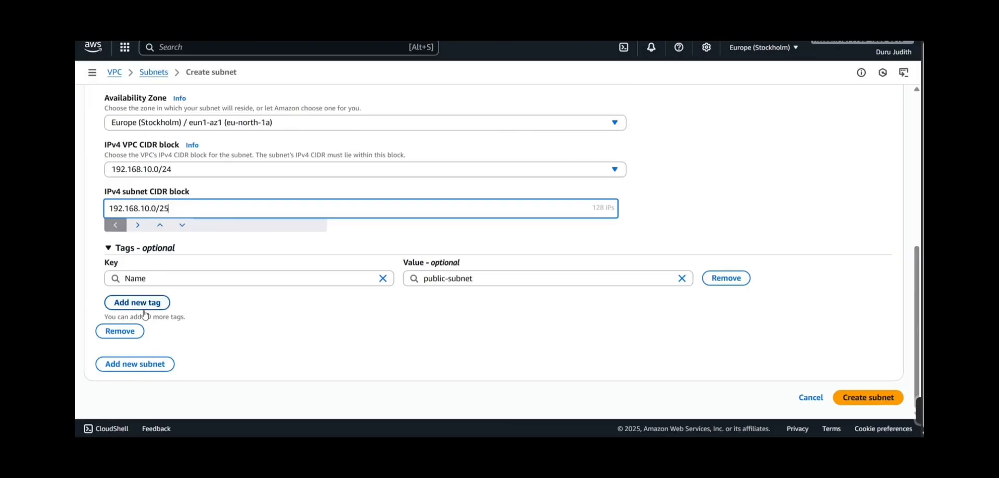
pyautogui.click(140, 363)
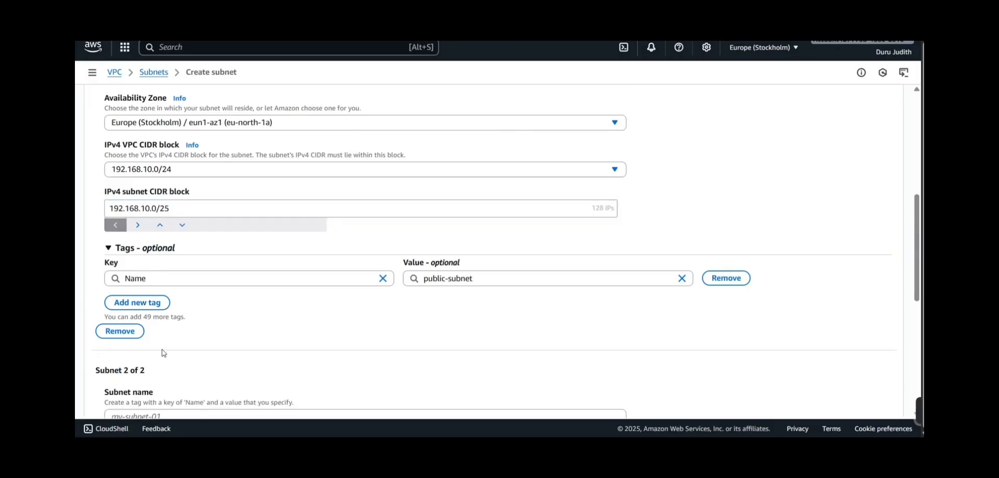
pyautogui.scroll(-3, 164, 353)
pyautogui.click(197, 246)
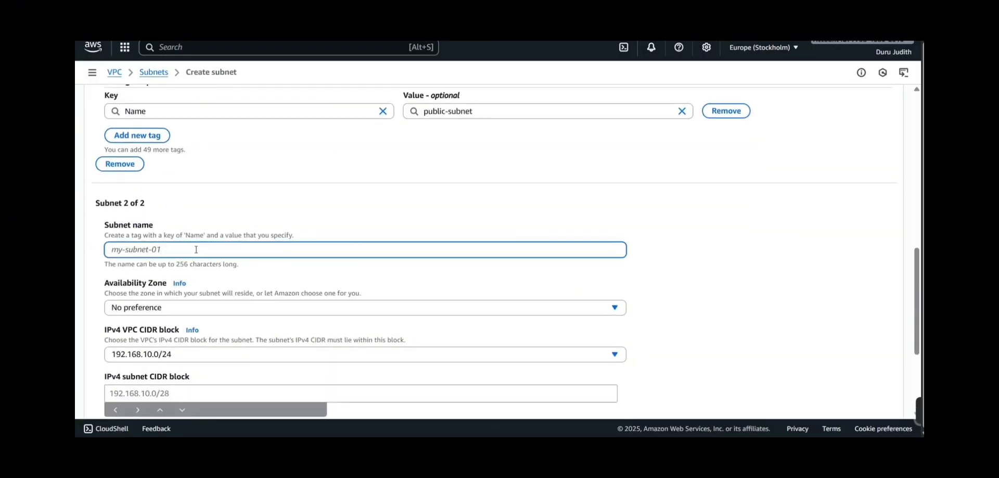
pyautogui.write('private-subnet')
pyautogui.scroll(-1, 161, 247)
pyautogui.click(143, 251)
pyautogui.click(252, 338)
# Set the private subnet's IPv4 subnet CIDR block to 192.168.10.128/25 and create both subnets
pyautogui.scroll(-2, 254, 334)
pyautogui.click(163, 226)
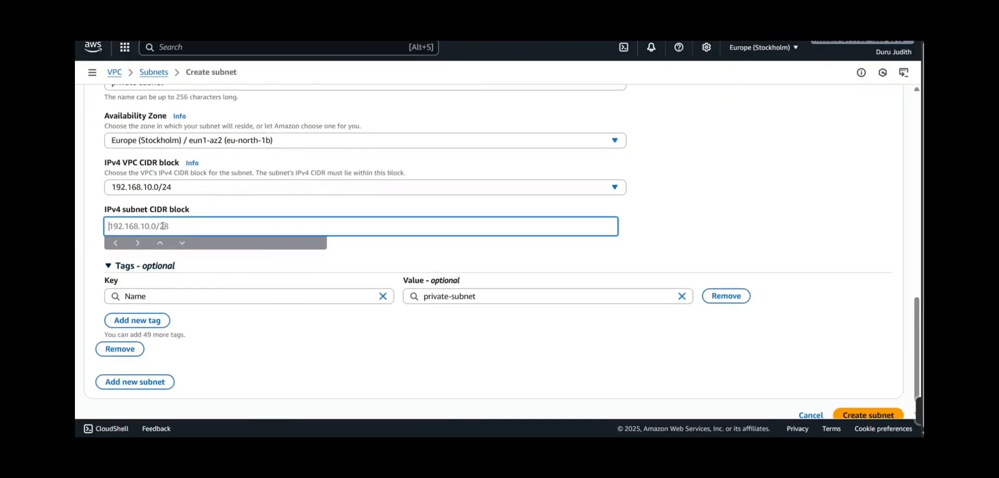
pyautogui.write('192.168')
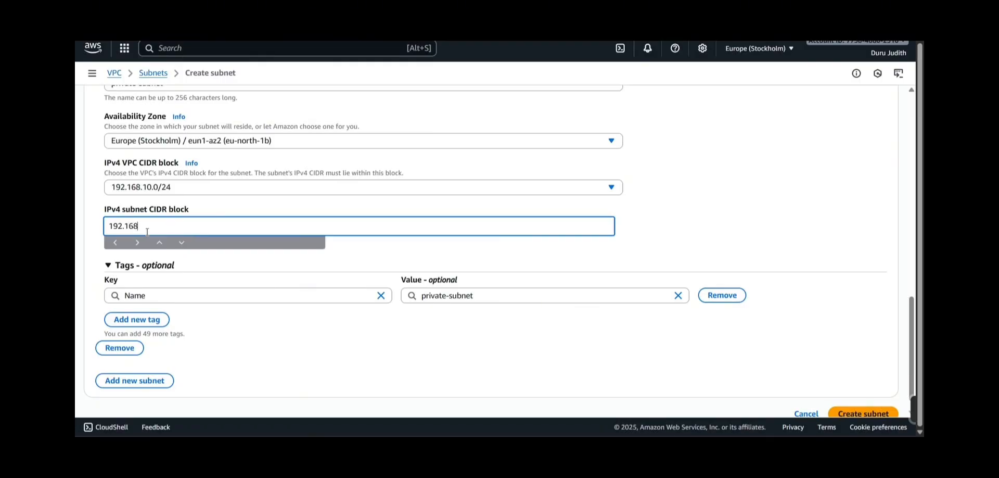
pyautogui.write('.10.128/25')
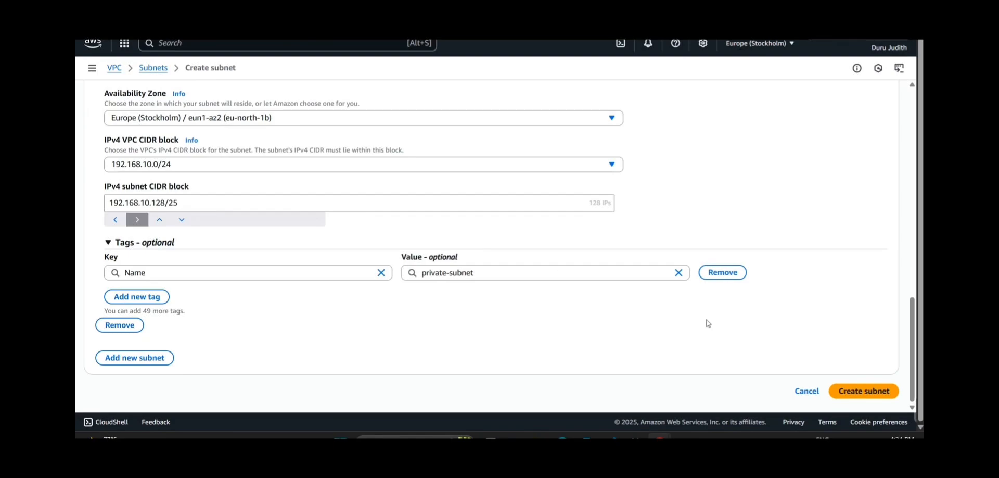
pyautogui.click(857, 391)
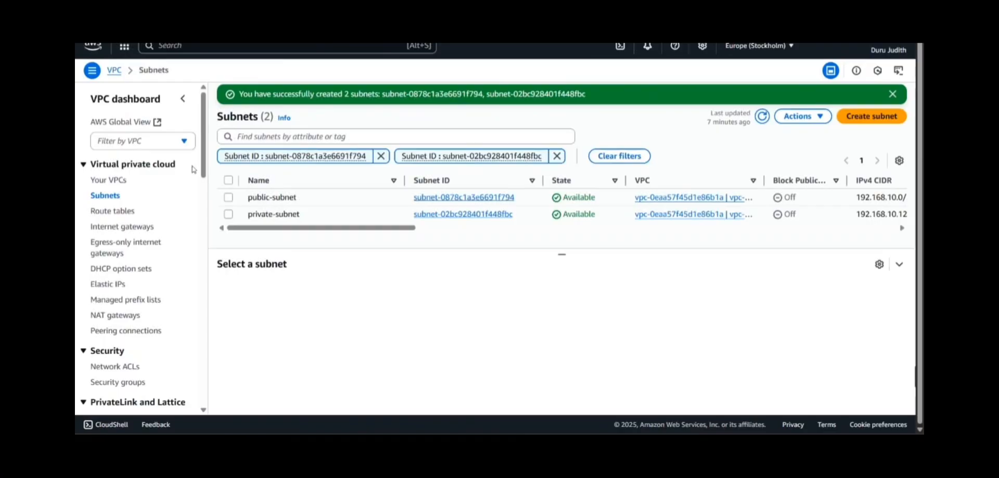
# Enable auto-assign public IPv4 address for public-subnet and save its settings
pyautogui.click(251, 201)
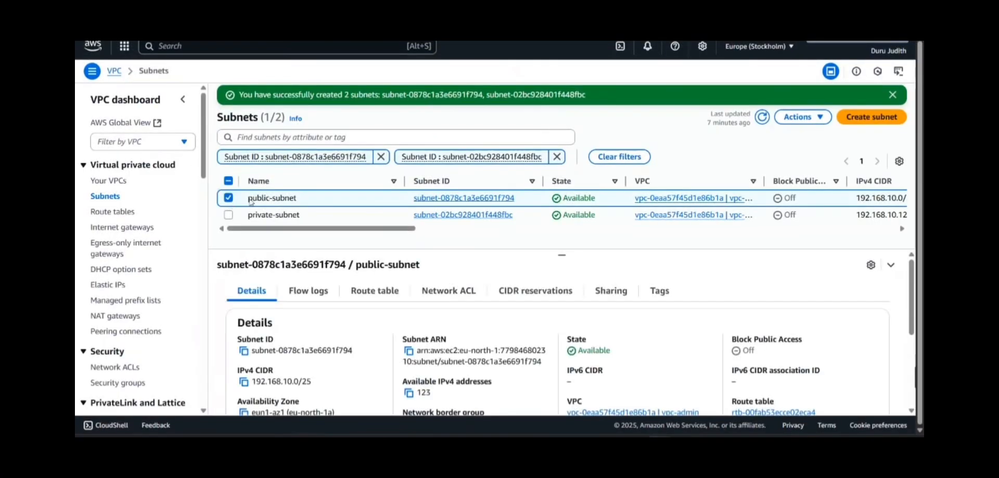
pyautogui.click(815, 114)
pyautogui.click(780, 172)
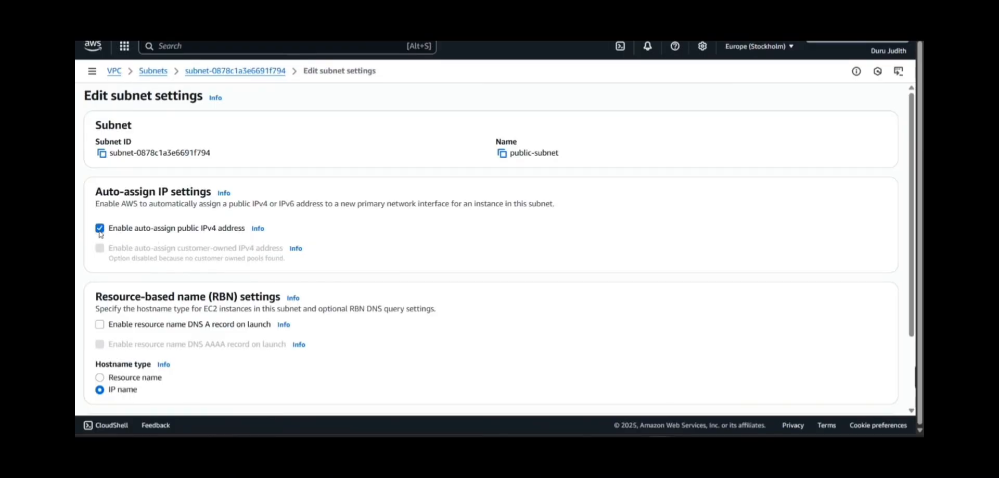
pyautogui.scroll(-2, 272, 223)
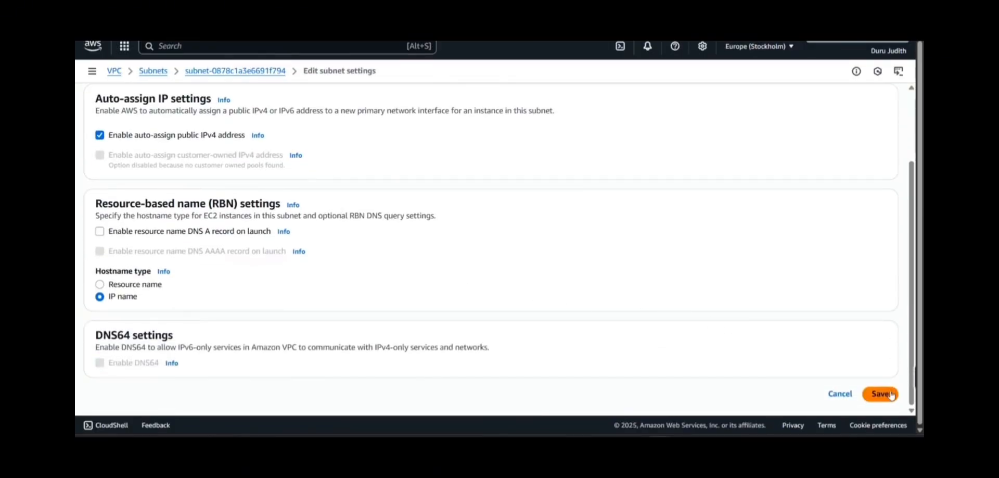
pyautogui.click(891, 393)
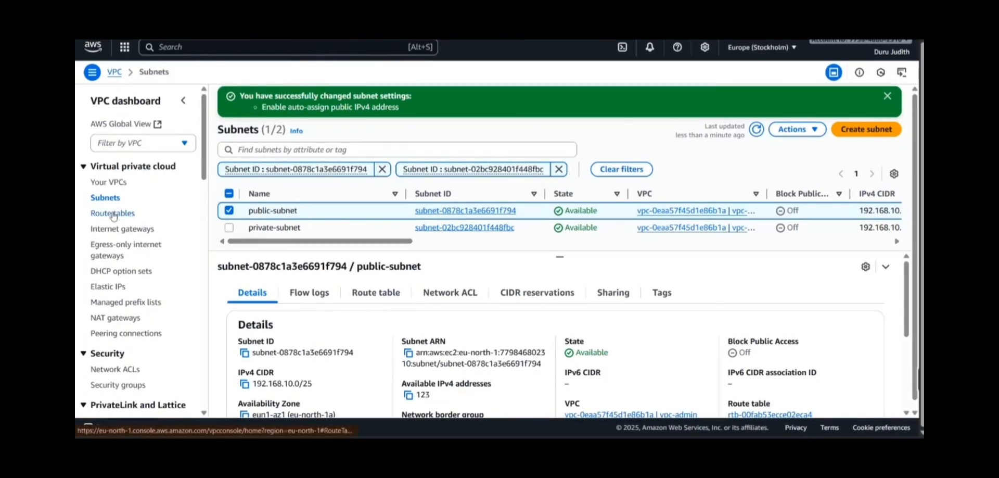
# Name the main route table of vpc-admin public-route and save the name
pyautogui.click(113, 213)
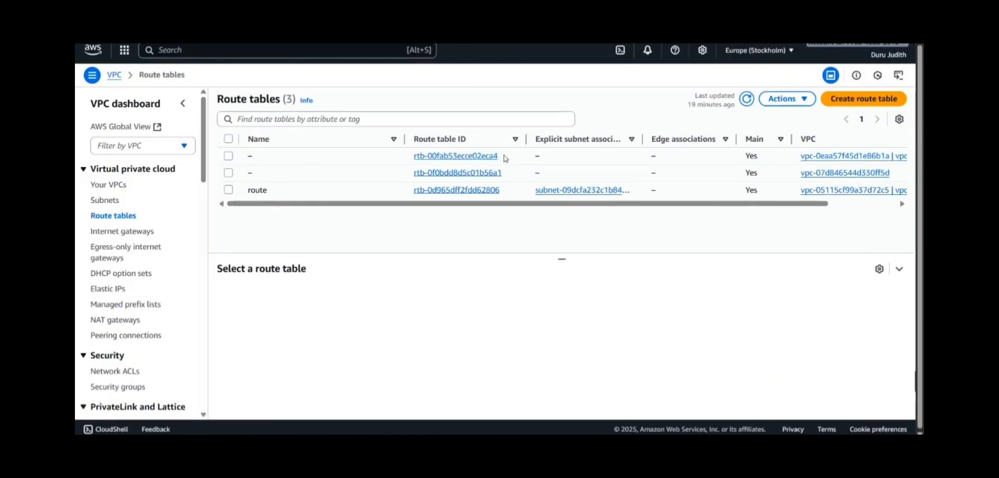
pyautogui.click(229, 156)
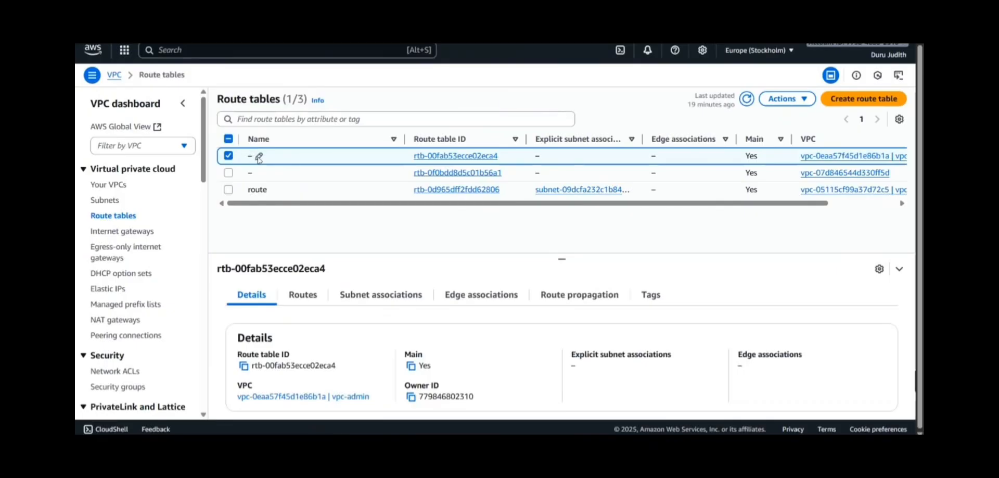
pyautogui.click(258, 156)
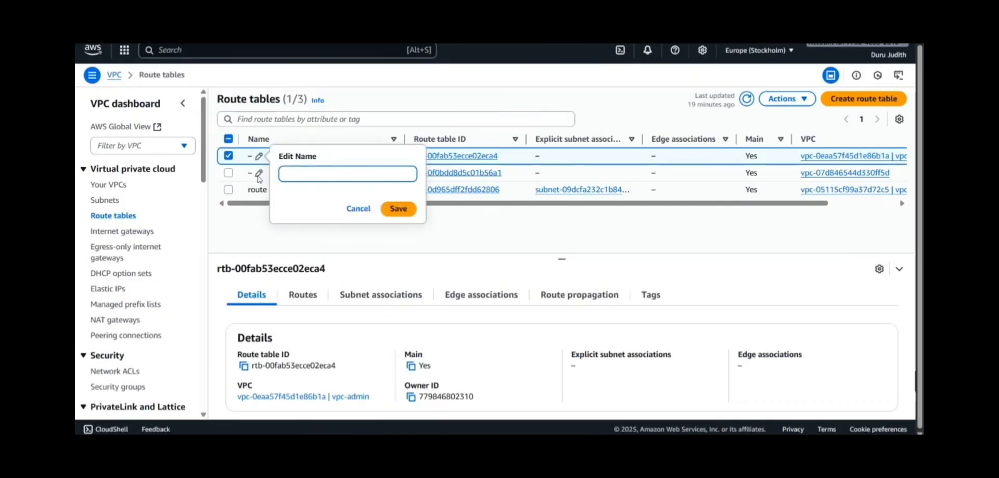
pyautogui.write('route-t')
pyautogui.press('BackSpace')
pyautogui.press('BackSpace')
pyautogui.press('BackSpace')
pyautogui.press('BackSpace')
pyautogui.write('public-rout')
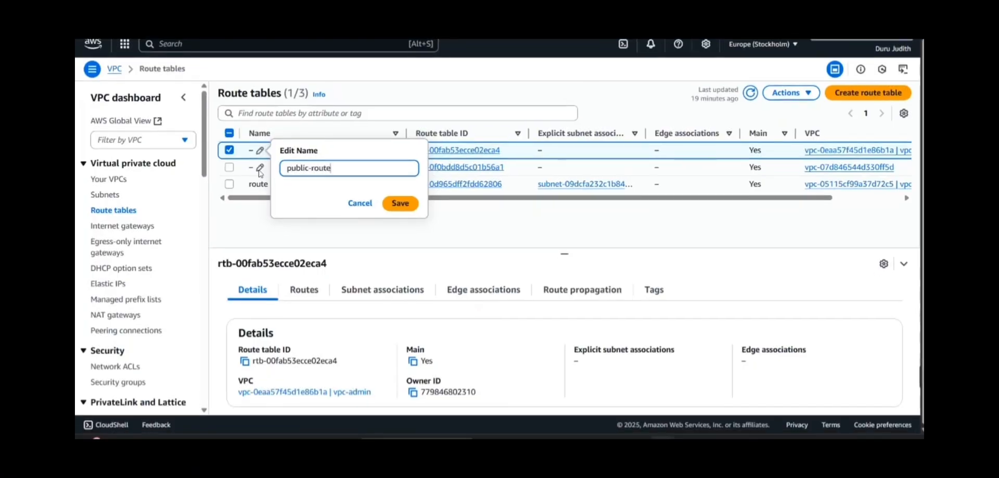
pyautogui.write('e')
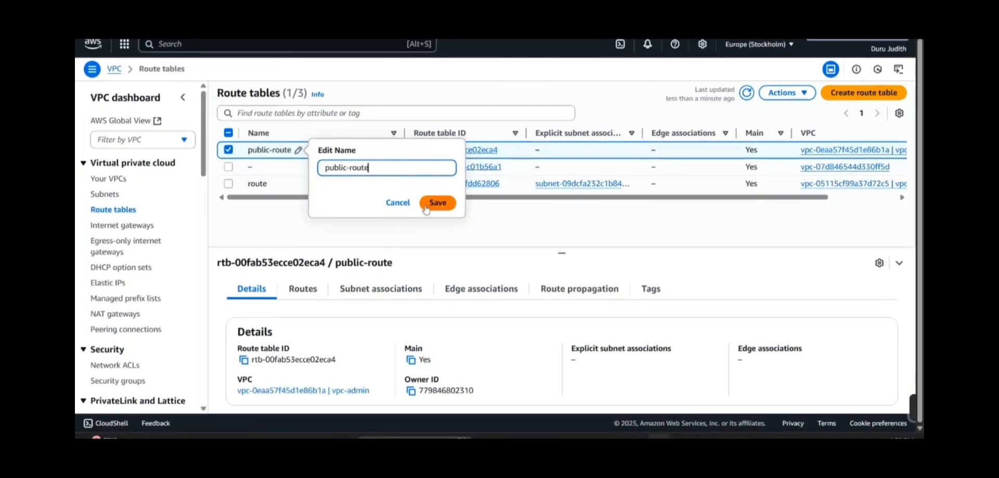
pyautogui.click(435, 201)
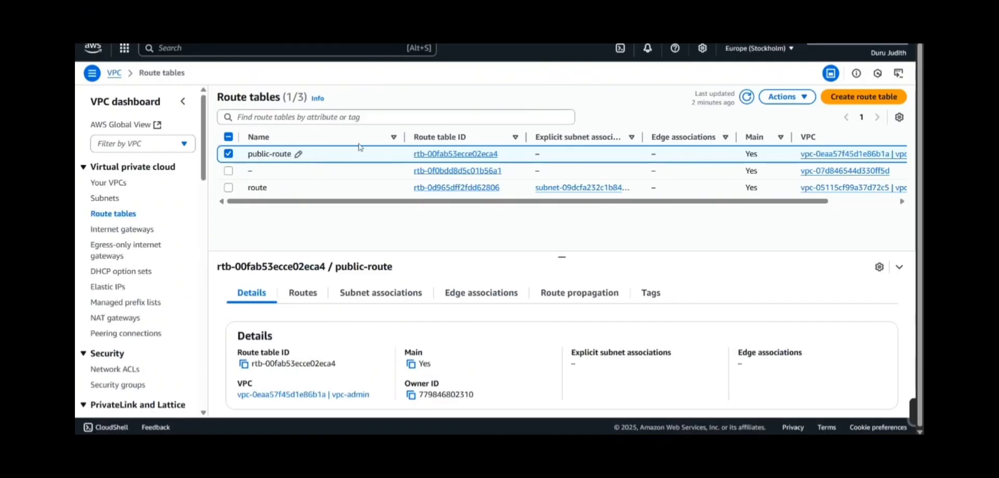
# Create a route table named private-route in vpc-admin and return to the list of route tables
pyautogui.click(866, 99)
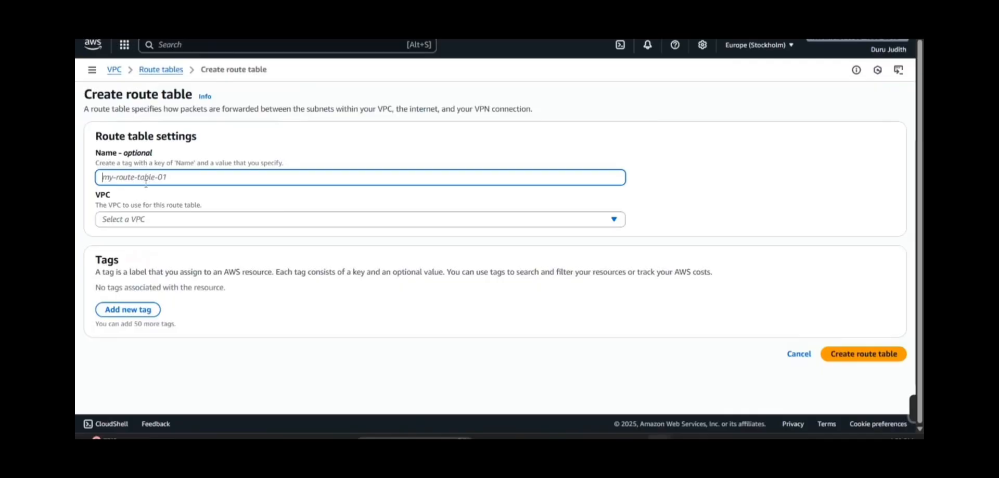
pyautogui.write('private-rpout')
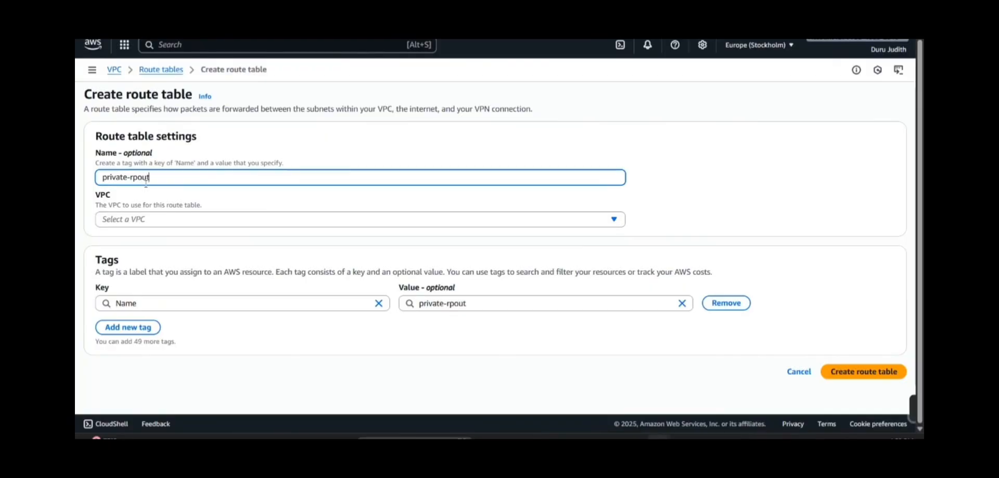
pyautogui.press('BackSpace')
pyautogui.press('BackSpace')
pyautogui.press('BackSpace')
pyautogui.click(263, 226)
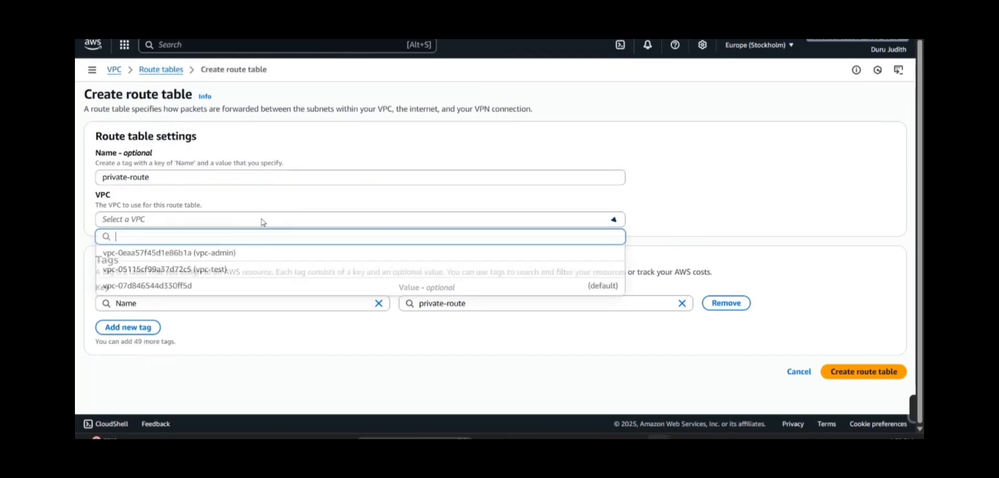
pyautogui.click(256, 254)
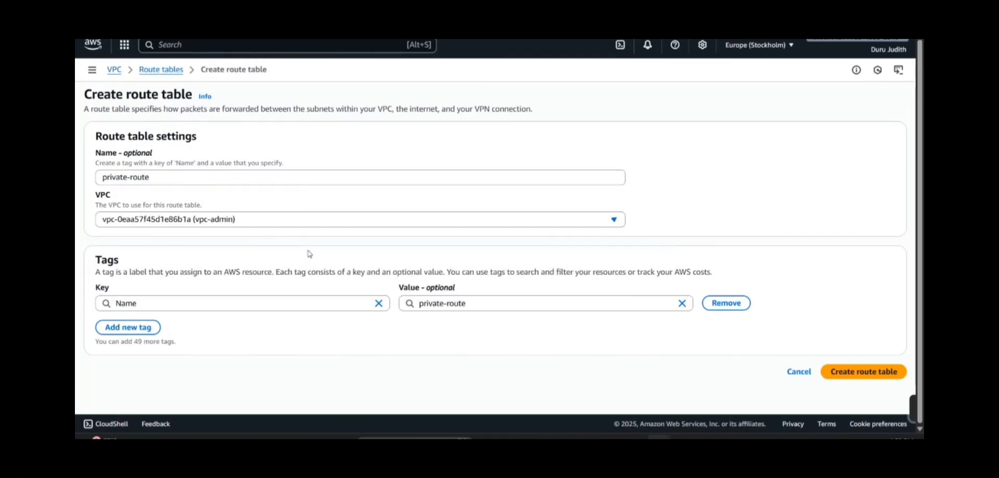
pyautogui.click(830, 367)
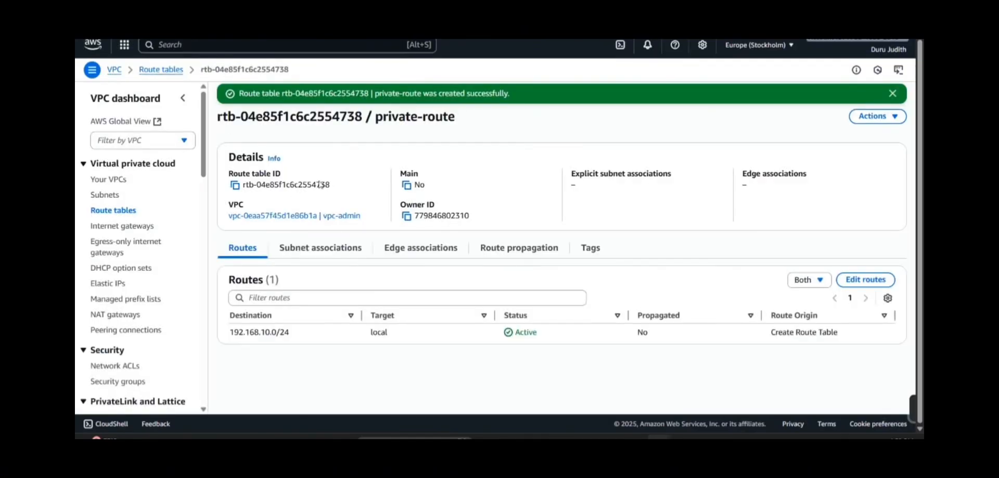
pyautogui.click(104, 211)
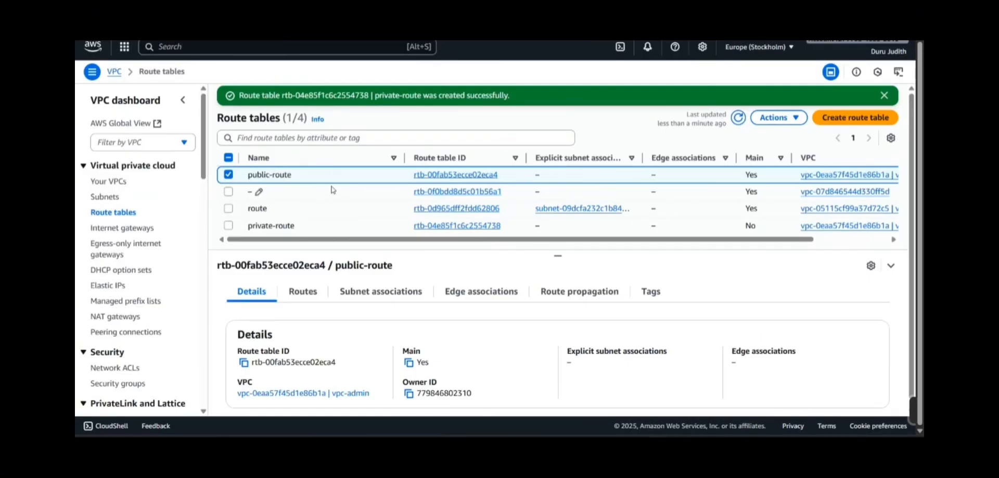
# Create an internet gateway with the name tag gateway-admin
pyautogui.click(141, 229)
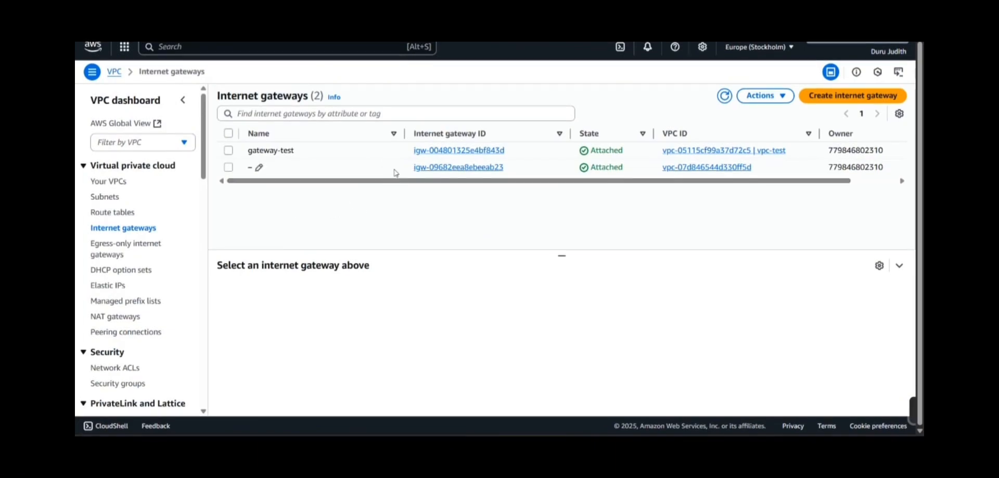
pyautogui.click(814, 101)
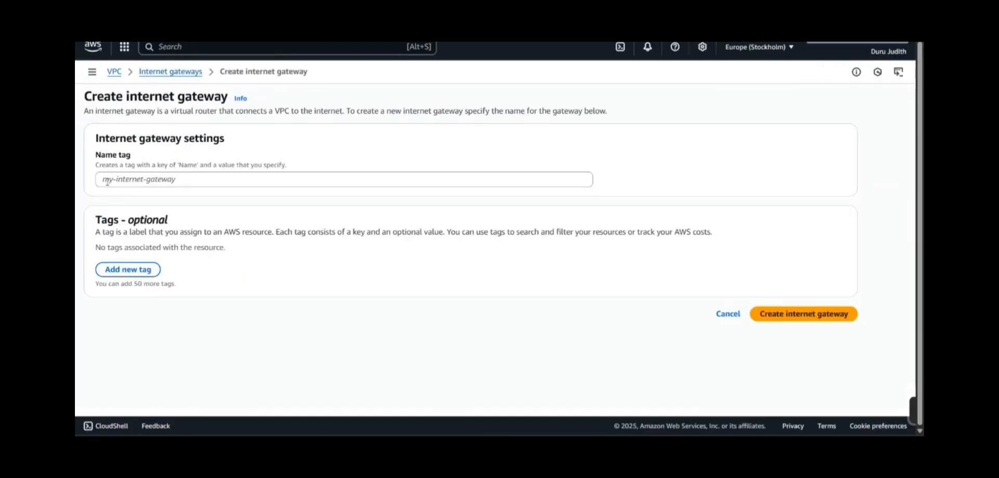
pyautogui.click(138, 178)
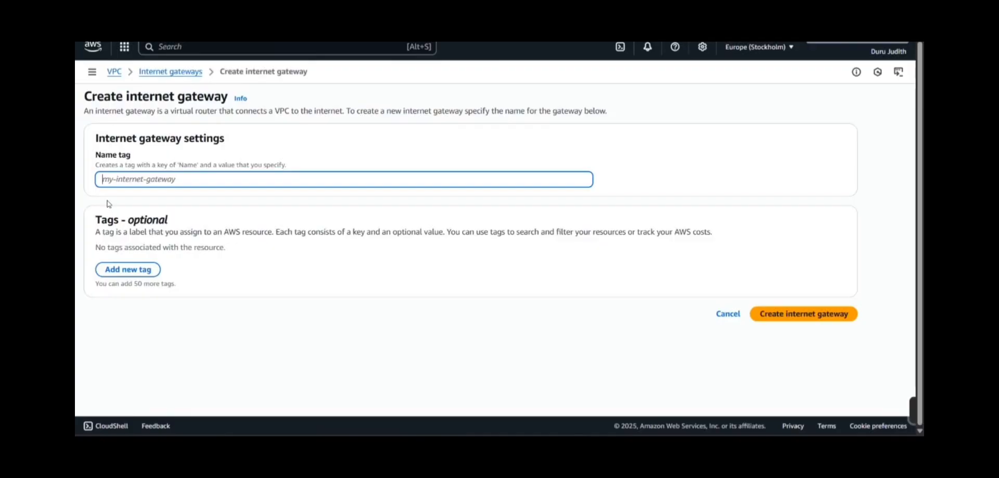
pyautogui.write('gatew')
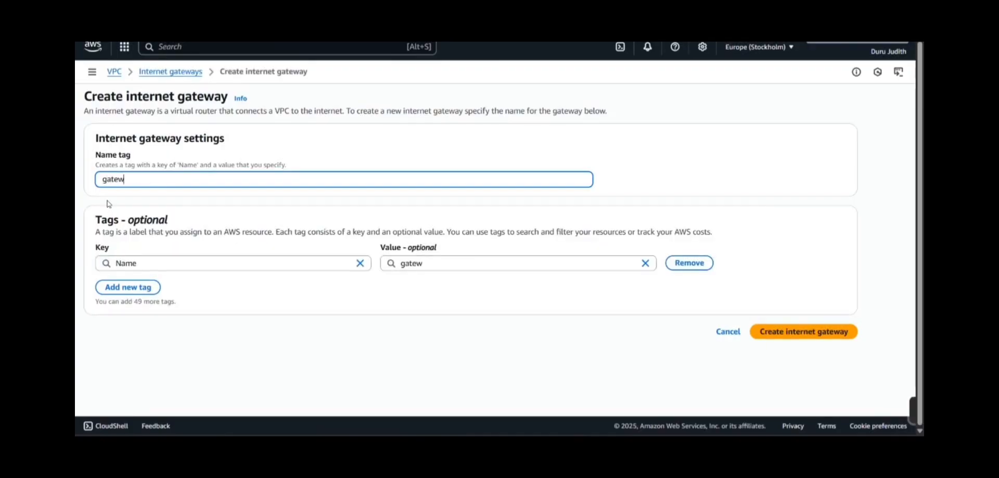
pyautogui.write('ay-admin')
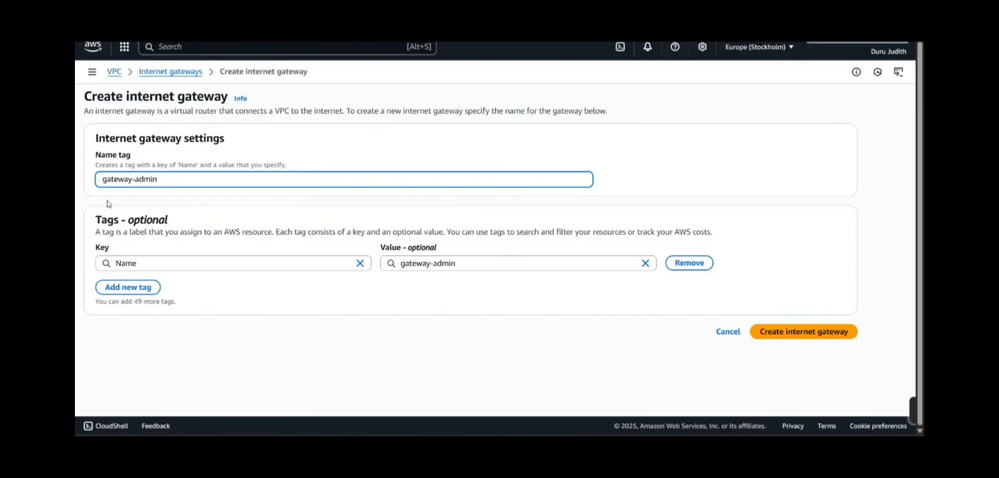
pyautogui.click(774, 327)
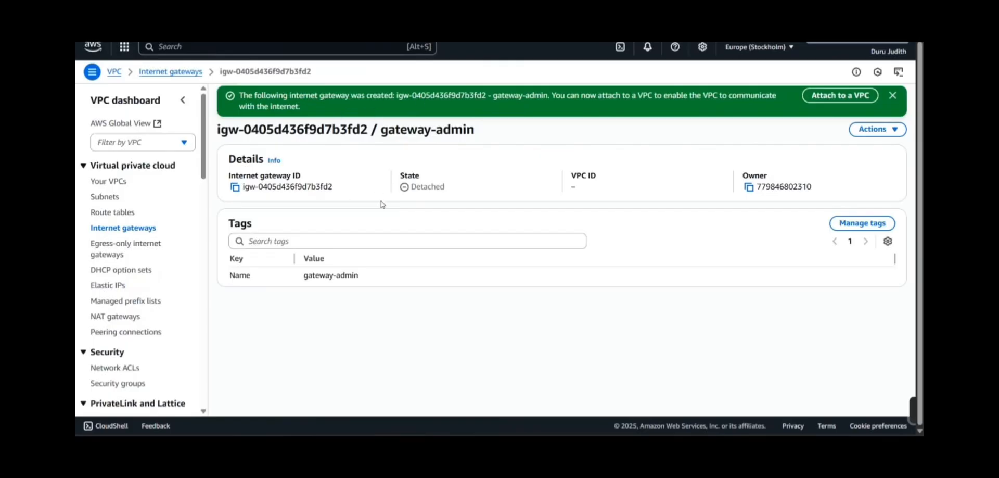
# Attach the gateway-admin internet gateway to the vpc-admin VPC
pyautogui.click(842, 98)
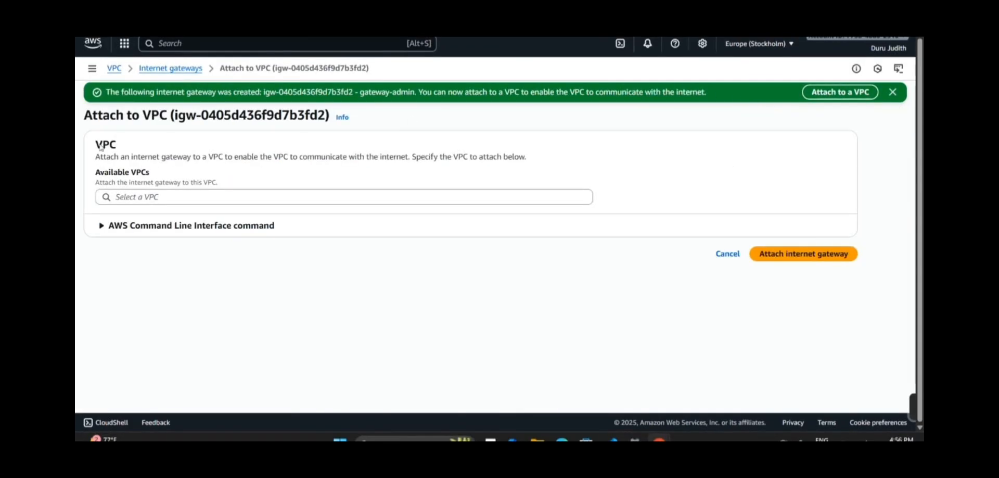
pyautogui.click(136, 197)
pyautogui.click(242, 215)
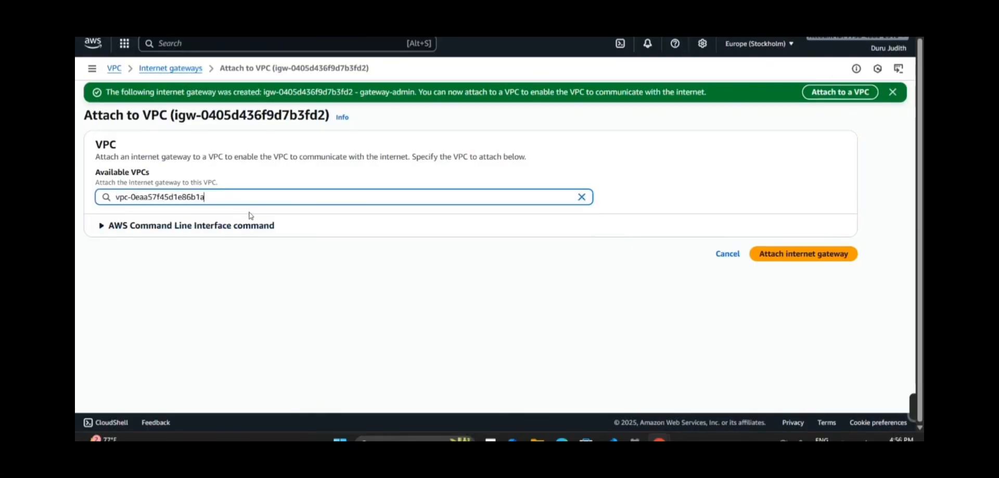
pyautogui.click(778, 254)
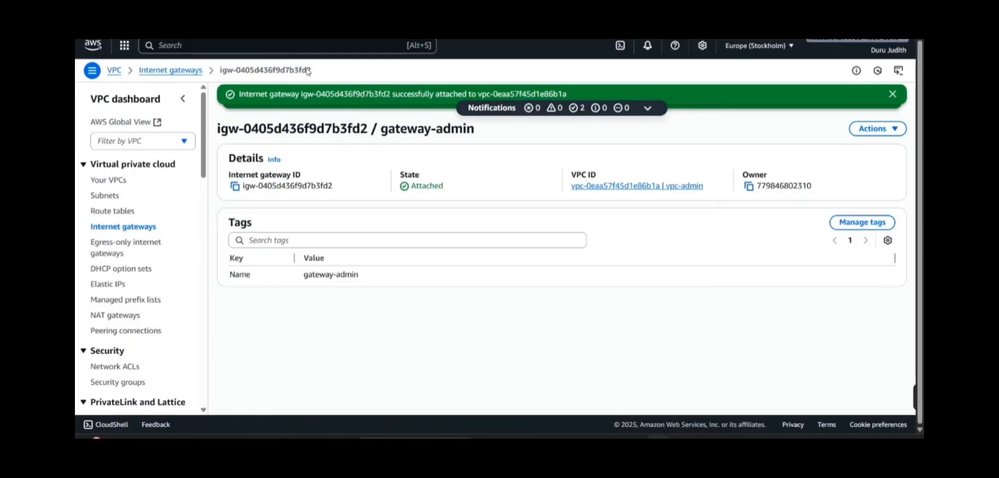
# Add a route to public-route with destination 0.0.0.0/0 targeting the gateway-admin internet gateway, and save the changes
pyautogui.click(123, 211)
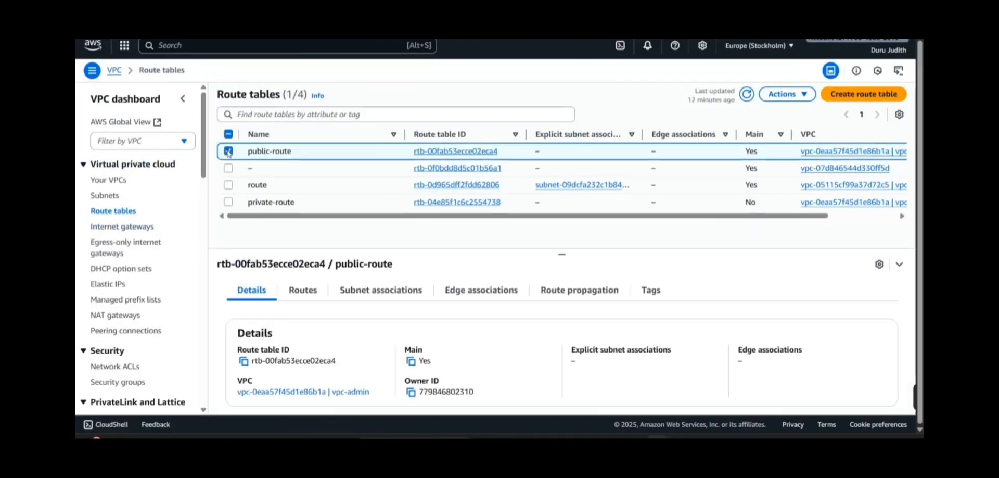
pyautogui.click(303, 290)
pyautogui.click(848, 318)
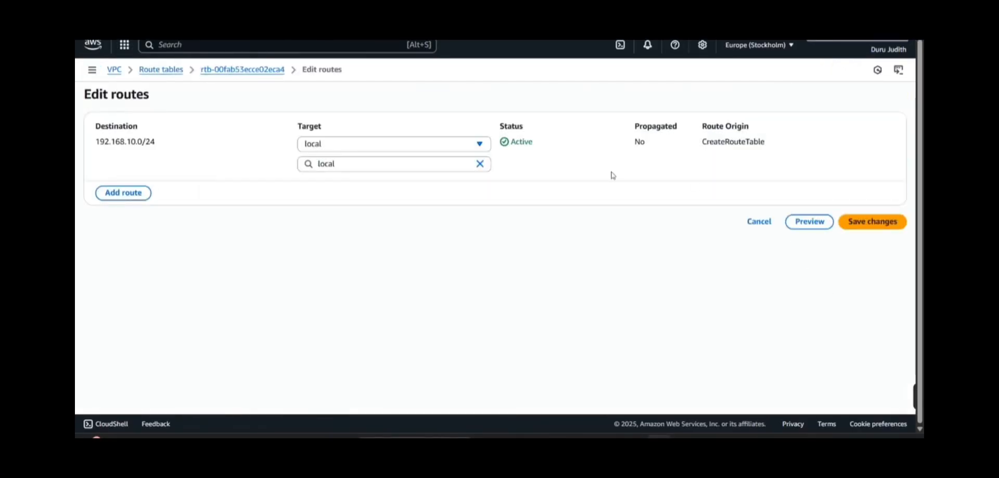
pyautogui.click(120, 190)
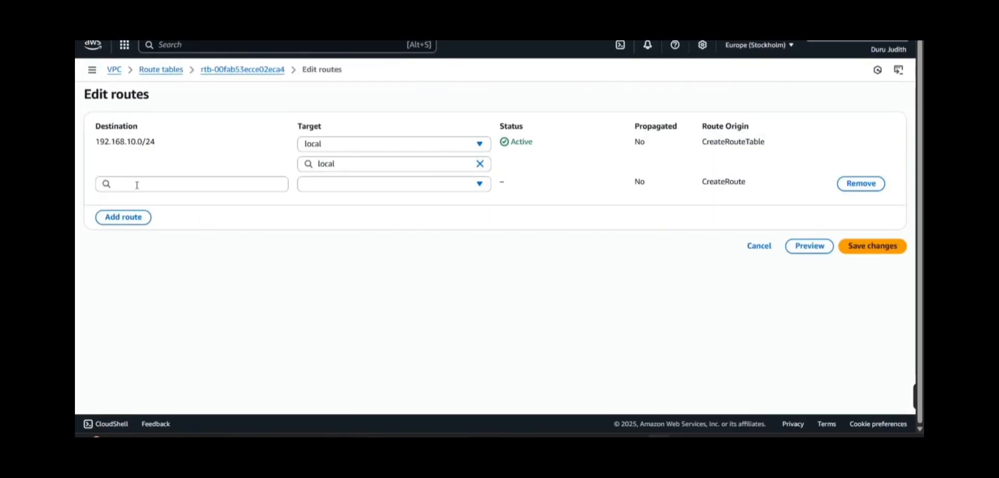
pyautogui.click(137, 185)
pyautogui.click(146, 203)
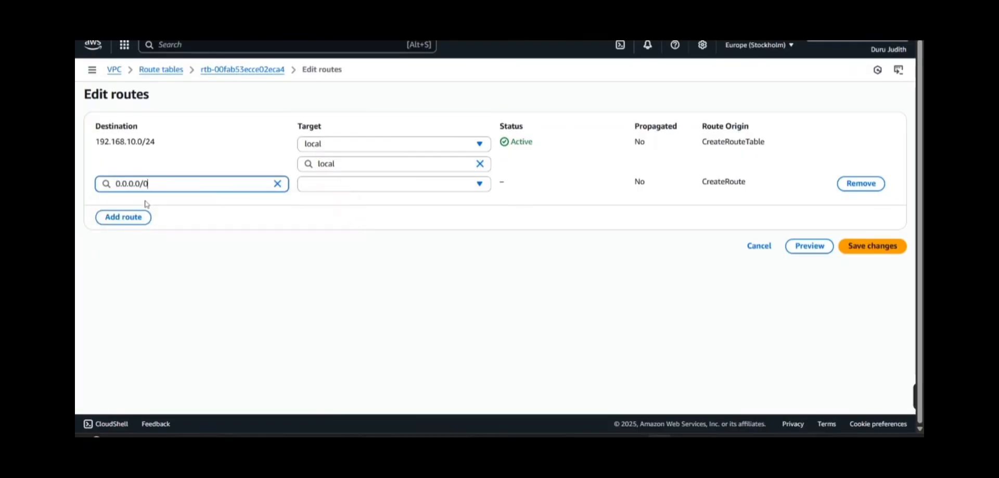
pyautogui.click(341, 182)
pyautogui.click(363, 269)
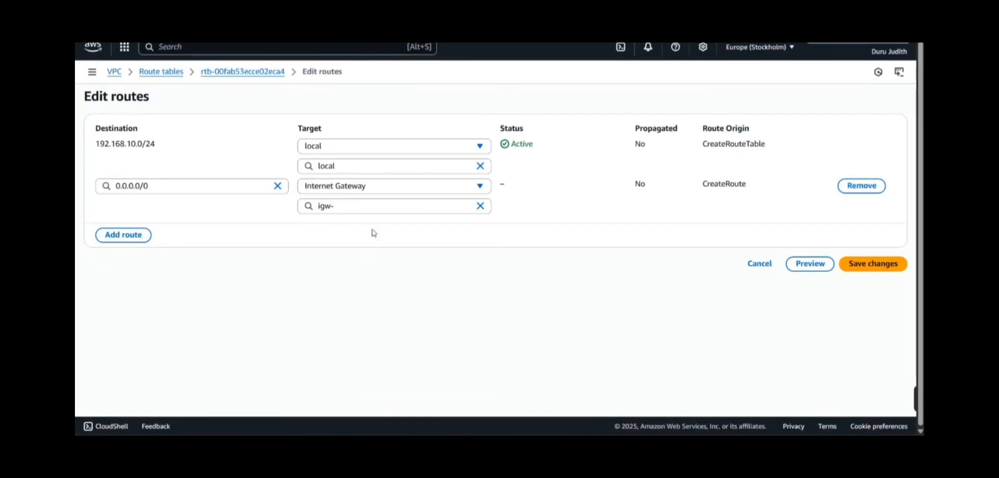
pyautogui.click(371, 204)
pyautogui.click(397, 245)
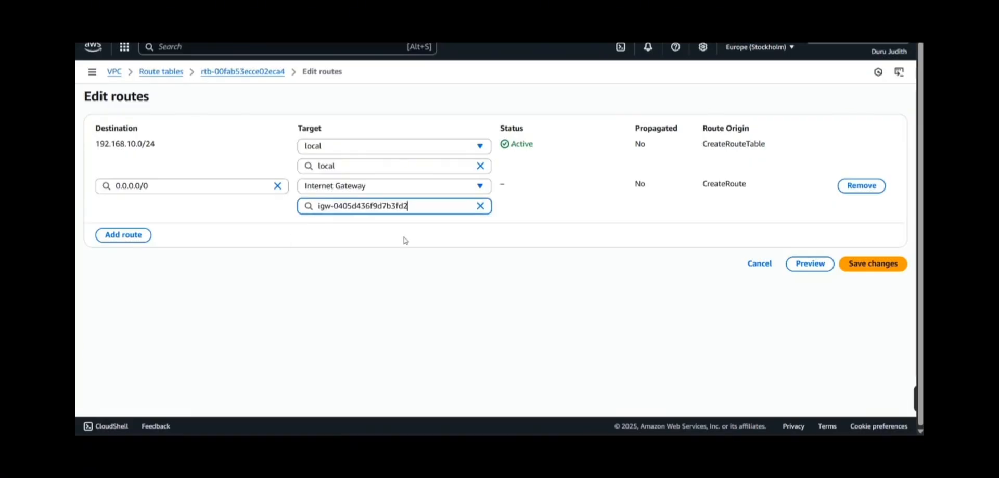
pyautogui.click(874, 263)
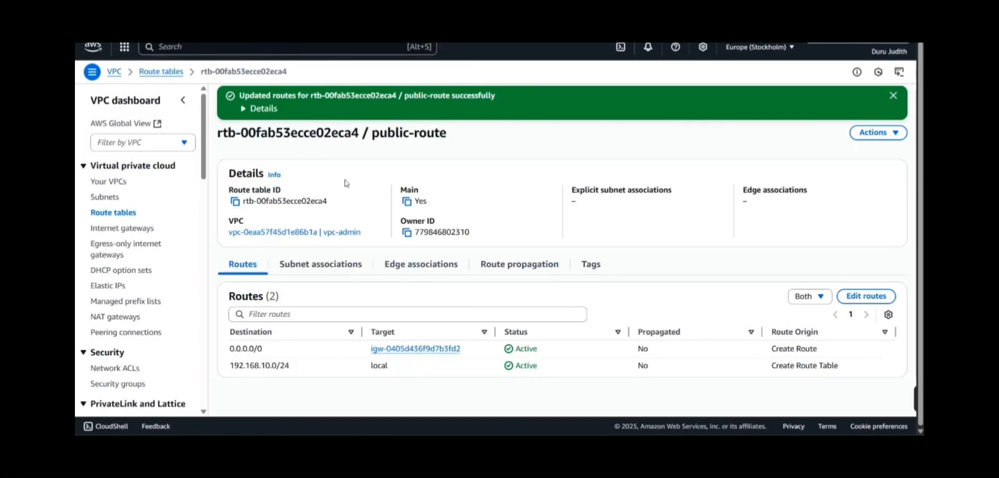
# Associate public-subnet with the public-route route table and save the association
pyautogui.click(128, 213)
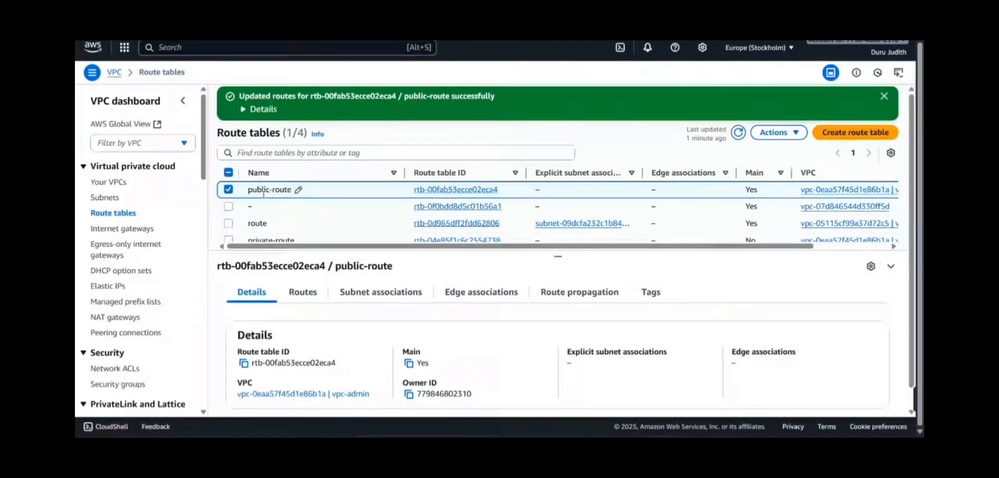
pyautogui.click(775, 132)
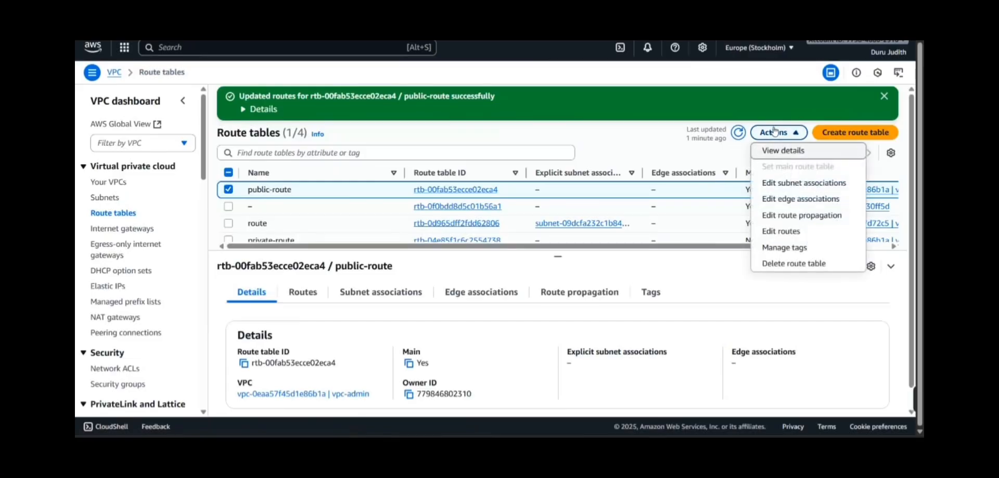
pyautogui.click(788, 183)
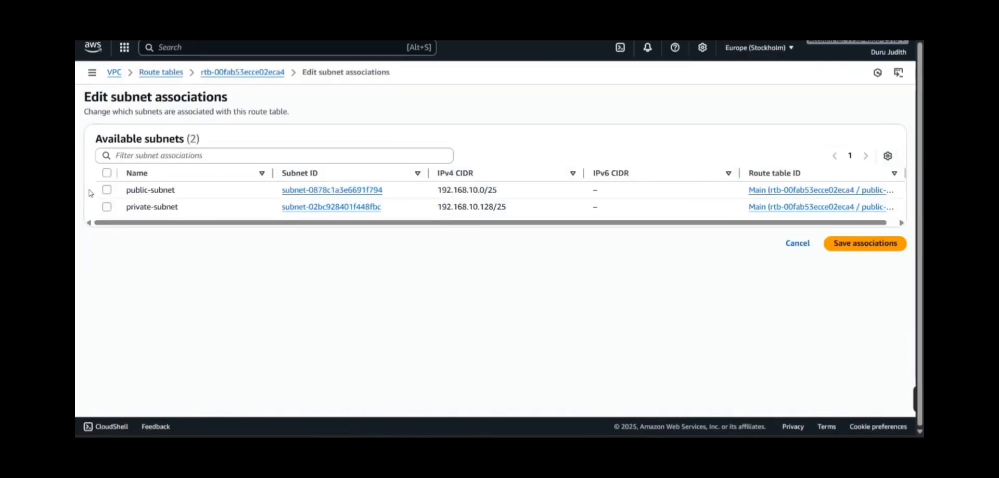
pyautogui.click(107, 188)
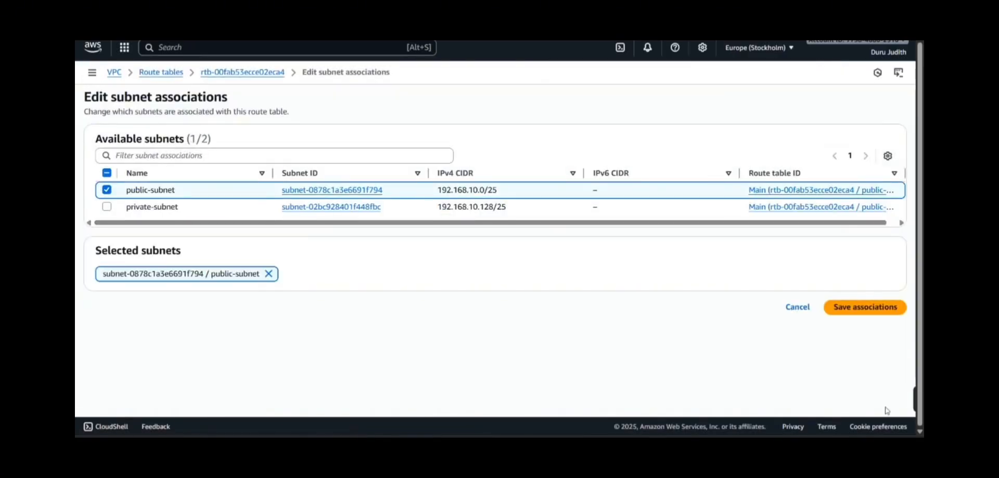
pyautogui.click(890, 307)
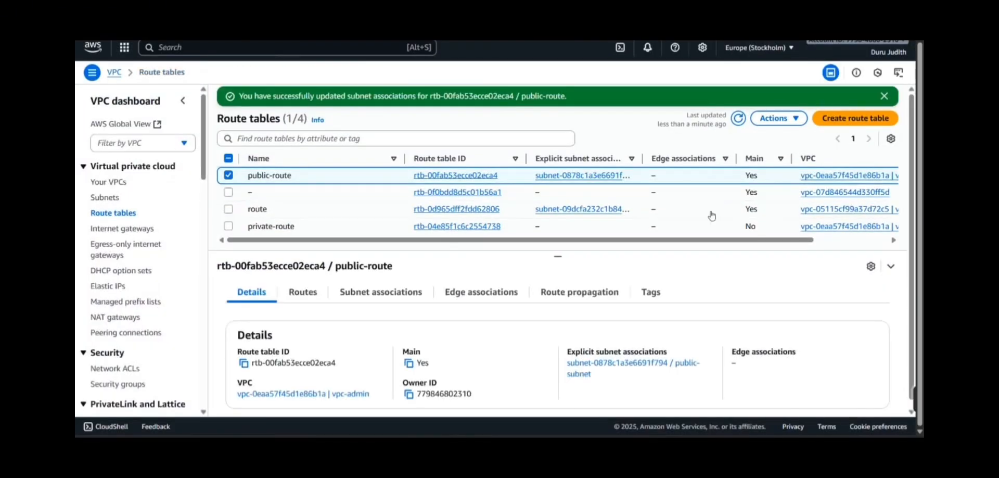
# Associate private-subnet with the private-route route table and save the association
pyautogui.click(228, 226)
pyautogui.click(229, 176)
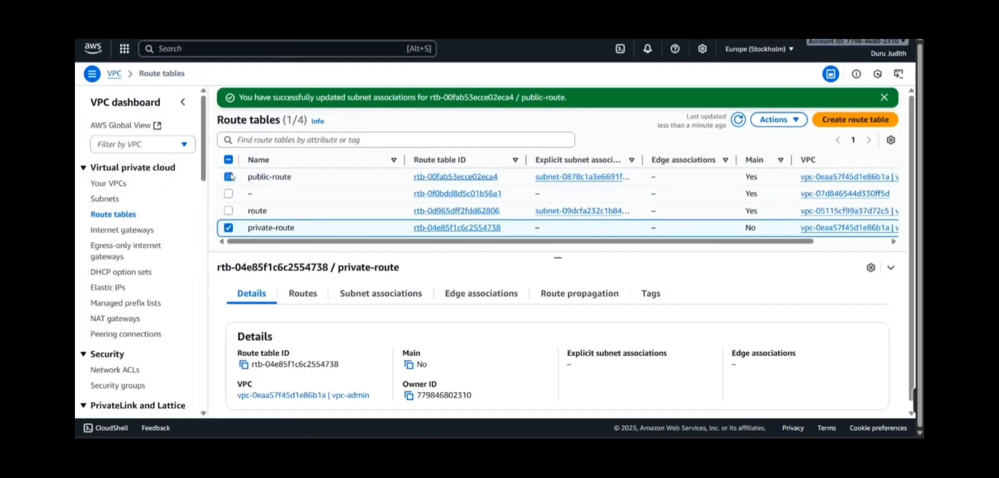
pyautogui.click(773, 119)
pyautogui.click(783, 168)
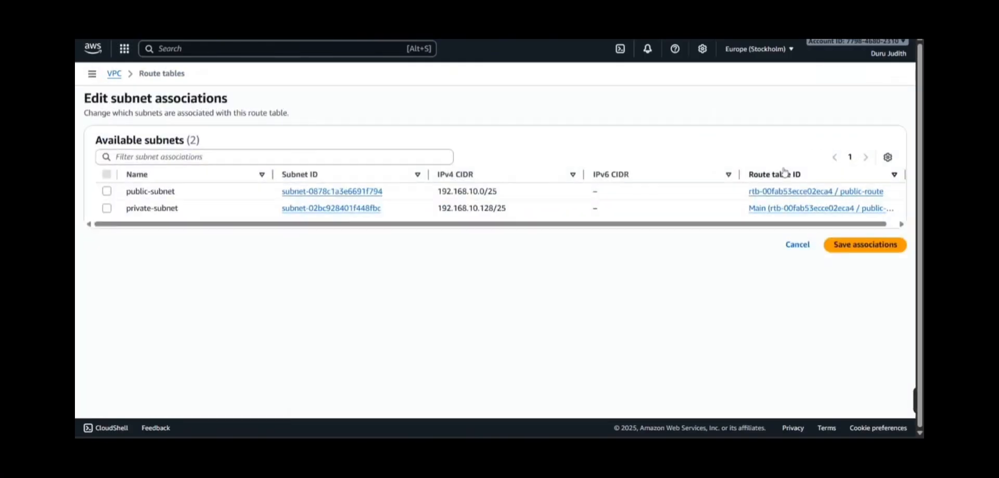
pyautogui.click(107, 208)
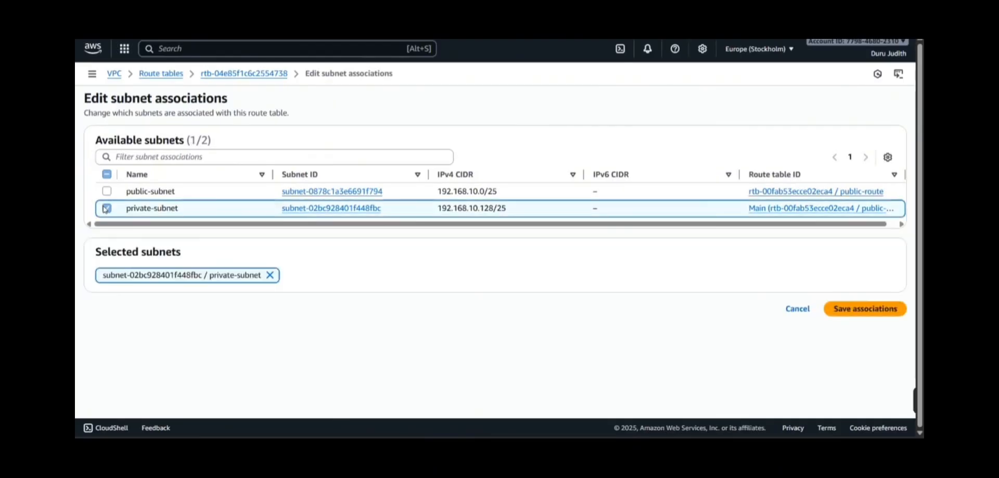
pyautogui.click(853, 309)
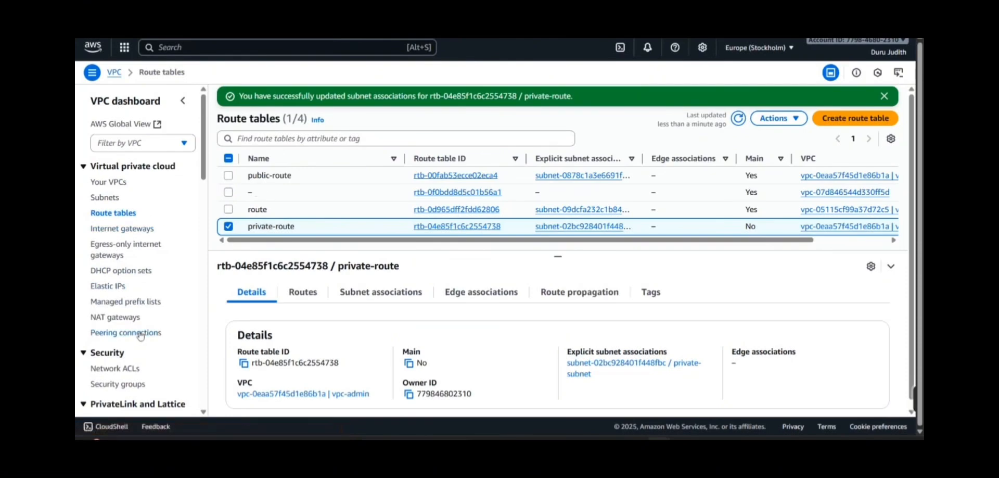
# Start a new NAT gateway named nat-admin and place it in public-subnet
pyautogui.click(124, 319)
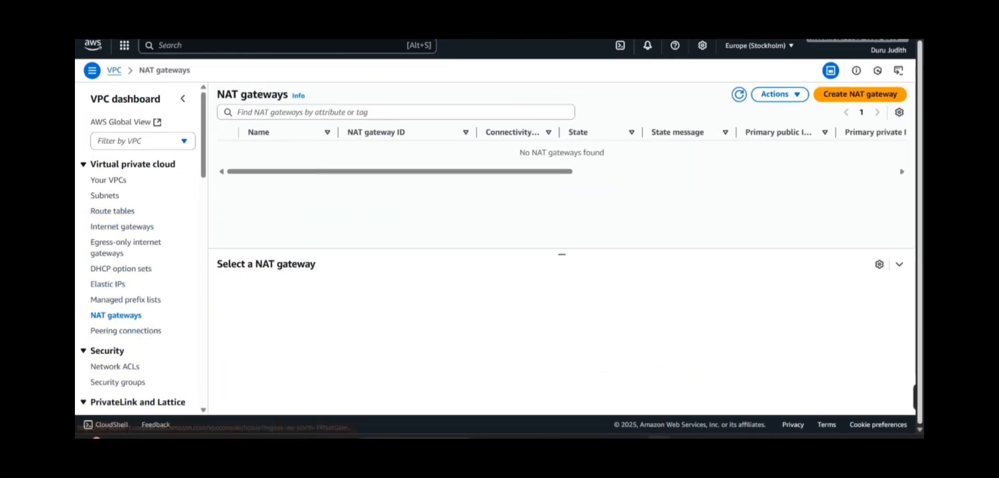
pyautogui.click(832, 95)
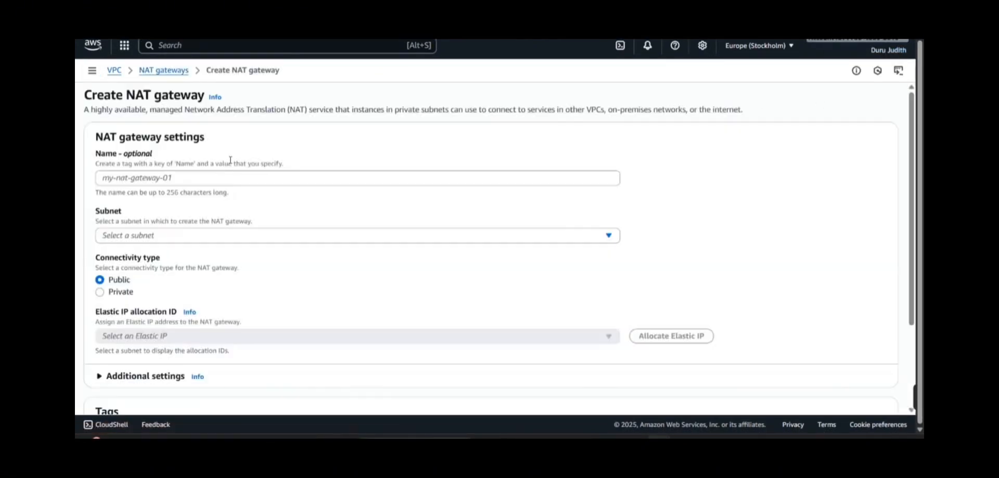
pyautogui.click(174, 178)
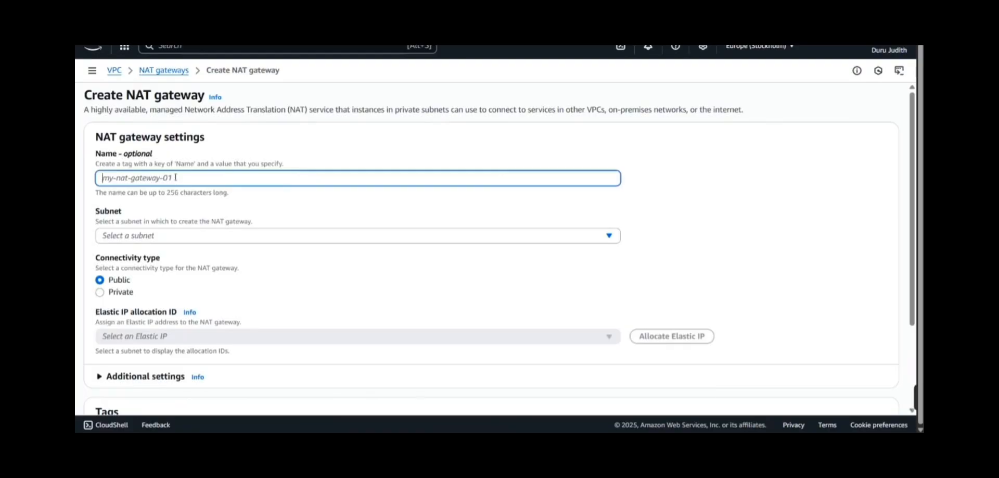
pyautogui.write('nat-ad')
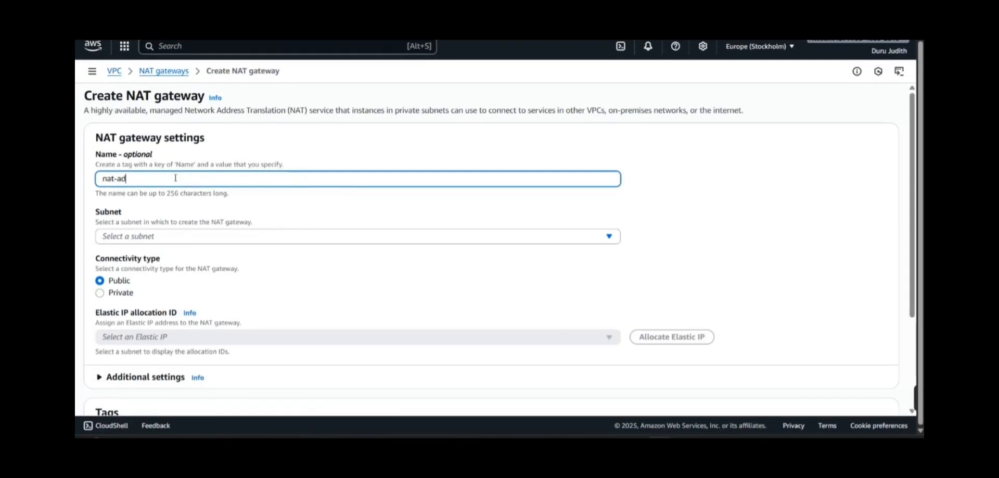
pyautogui.write('min')
pyautogui.scroll(-1, 225, 136)
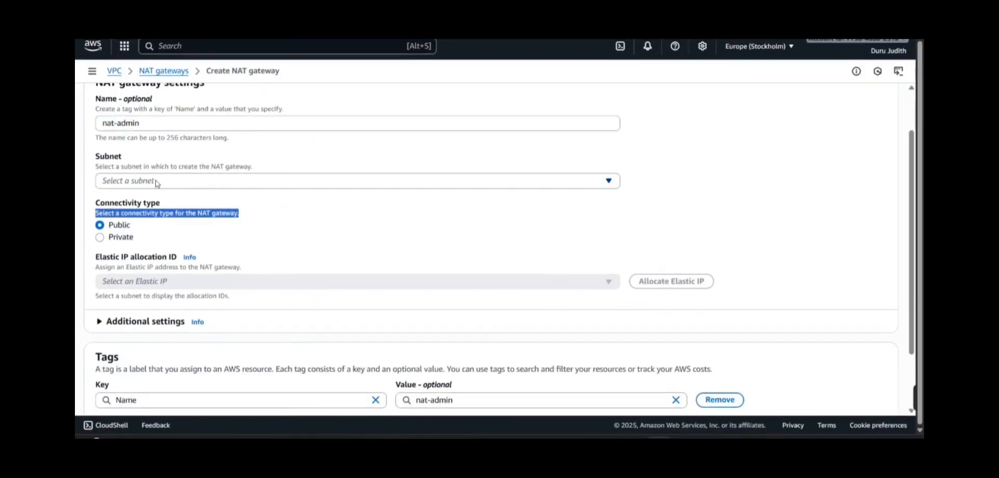
pyautogui.click(156, 182)
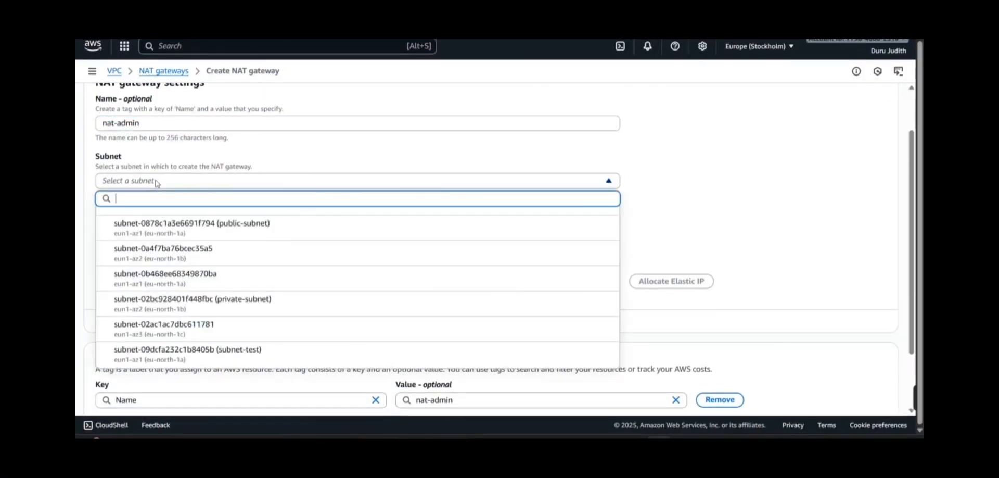
pyautogui.click(230, 229)
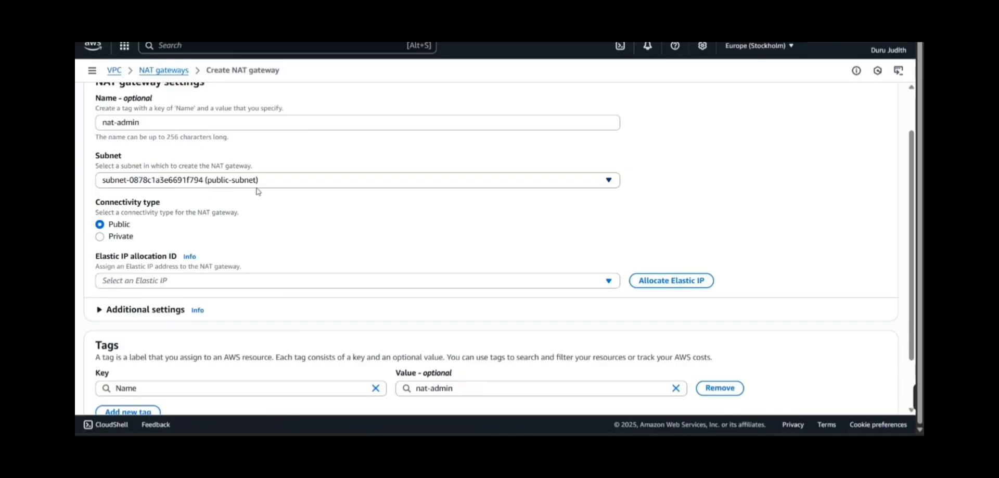
# Allocate a new Elastic IP for the nat-admin gateway, keeping public connectivity, and create the gateway
pyautogui.scroll(-2, 208, 196)
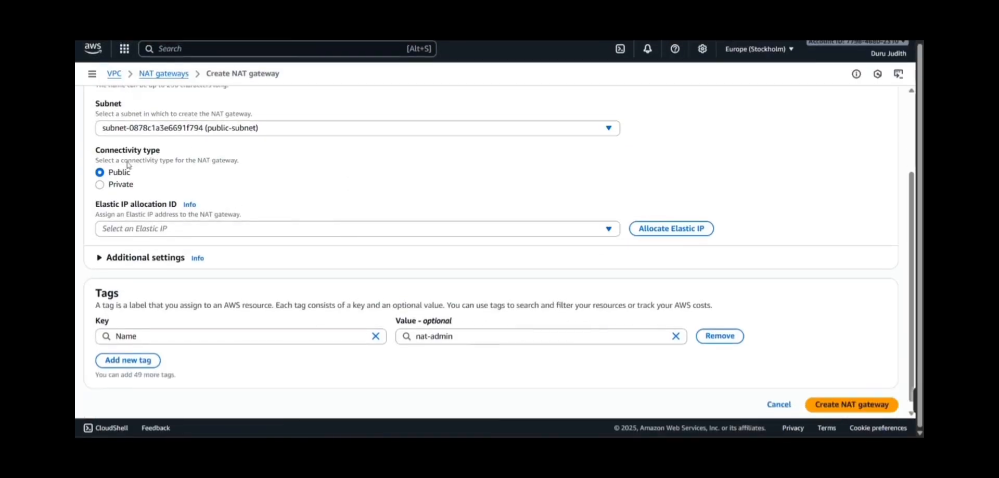
pyautogui.scroll(-1, 229, 200)
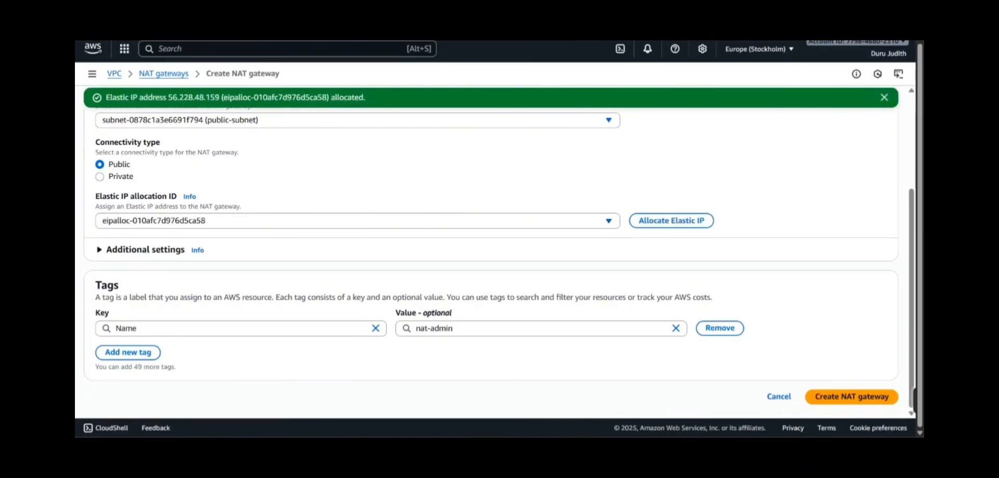
pyautogui.click(866, 398)
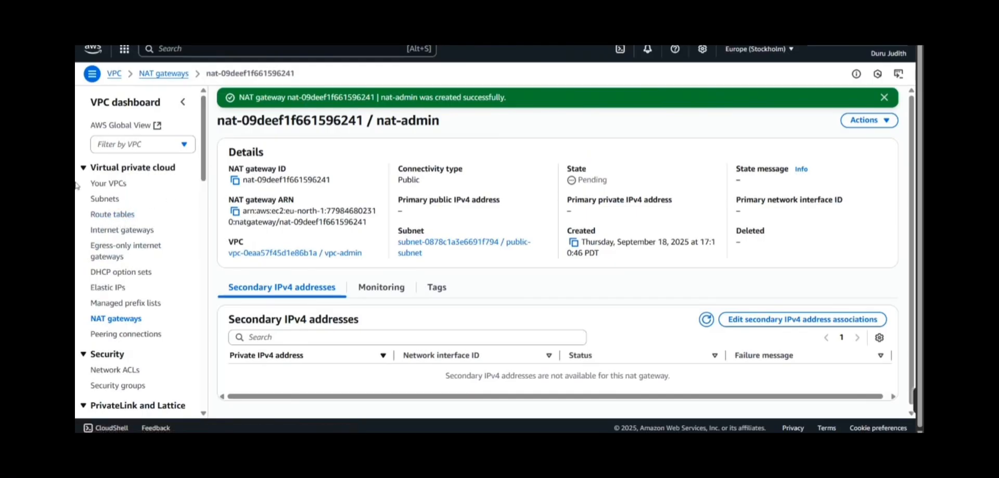
# Add a new route with destination 0.0.0.0/0 to the private-route route table
pyautogui.click(113, 214)
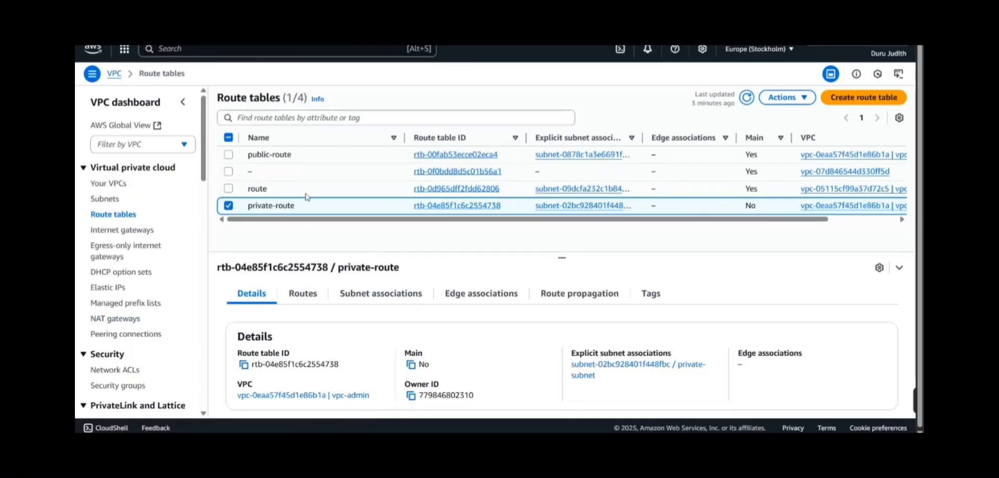
pyautogui.click(303, 293)
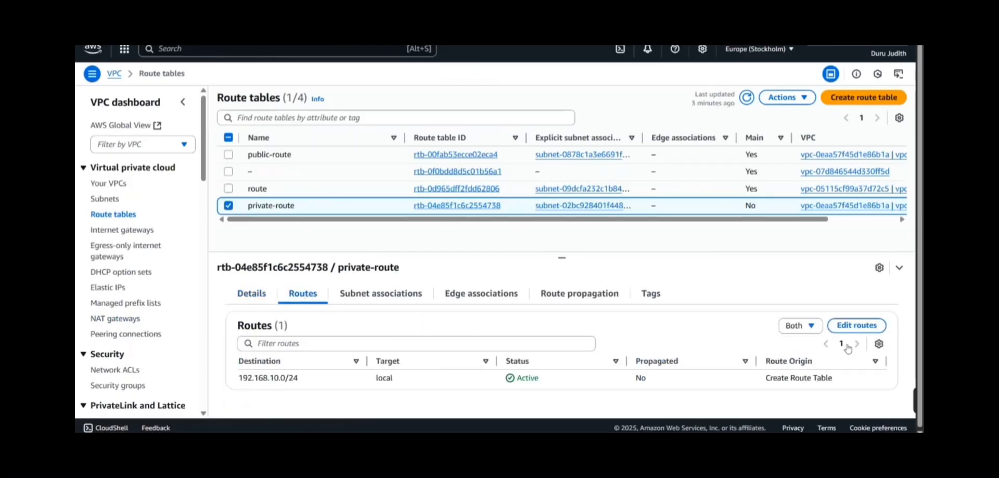
pyautogui.click(857, 324)
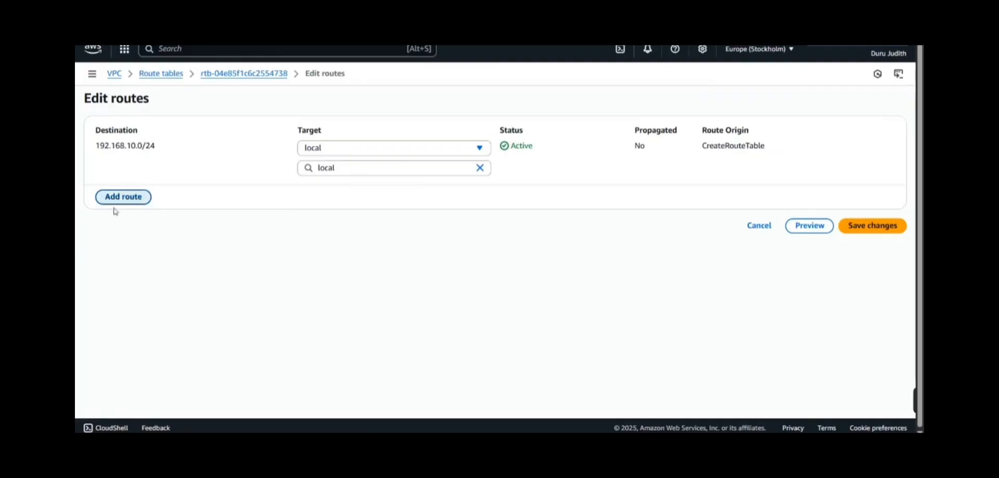
pyautogui.click(145, 201)
pyautogui.click(154, 187)
pyautogui.click(212, 206)
# Target the new 0.0.0.0/0 route at the nat-admin NAT gateway and save the route changes
pyautogui.click(393, 187)
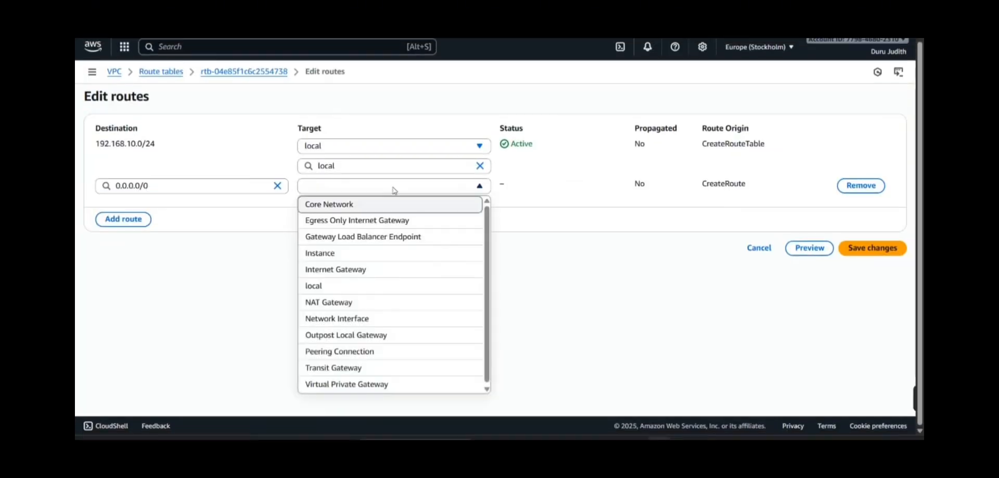
pyautogui.click(343, 303)
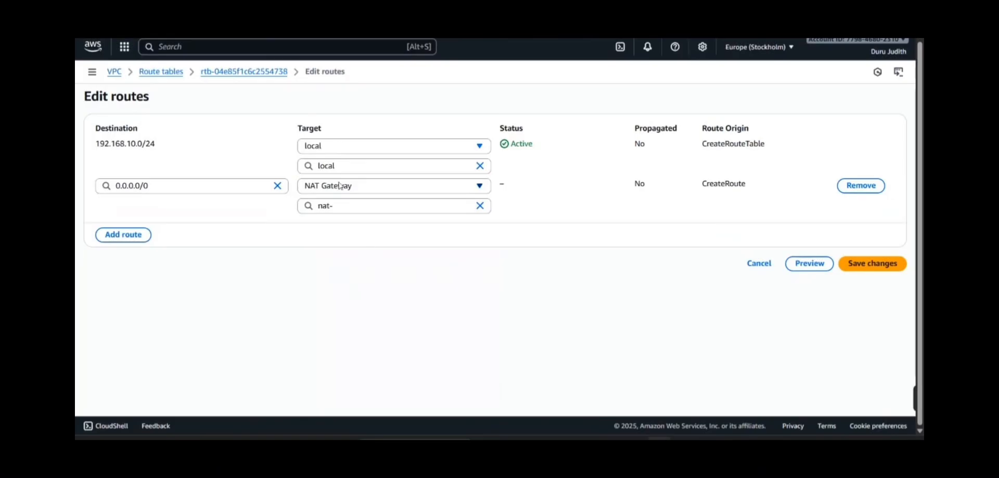
pyautogui.click(358, 204)
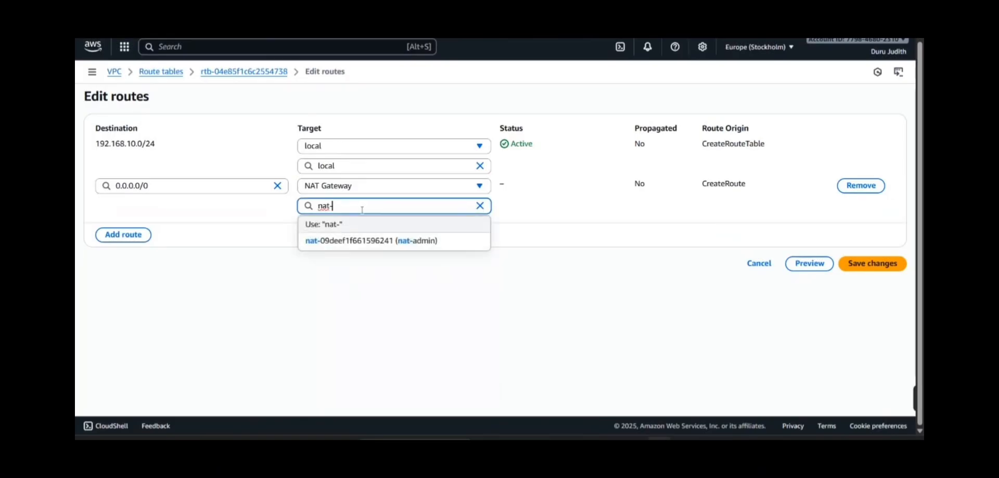
pyautogui.click(382, 240)
pyautogui.click(867, 264)
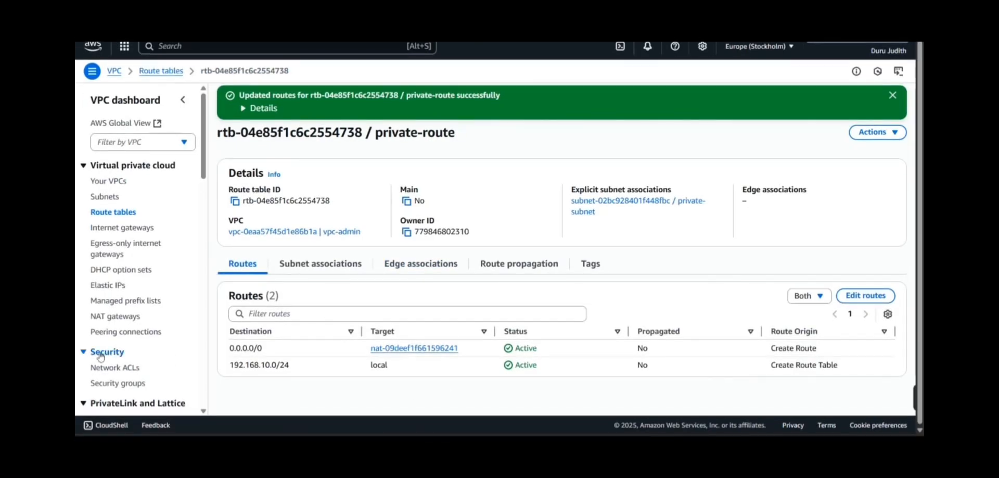
# Start a new VPC security group and name it security-admin
pyautogui.scroll(-3, 101, 358)
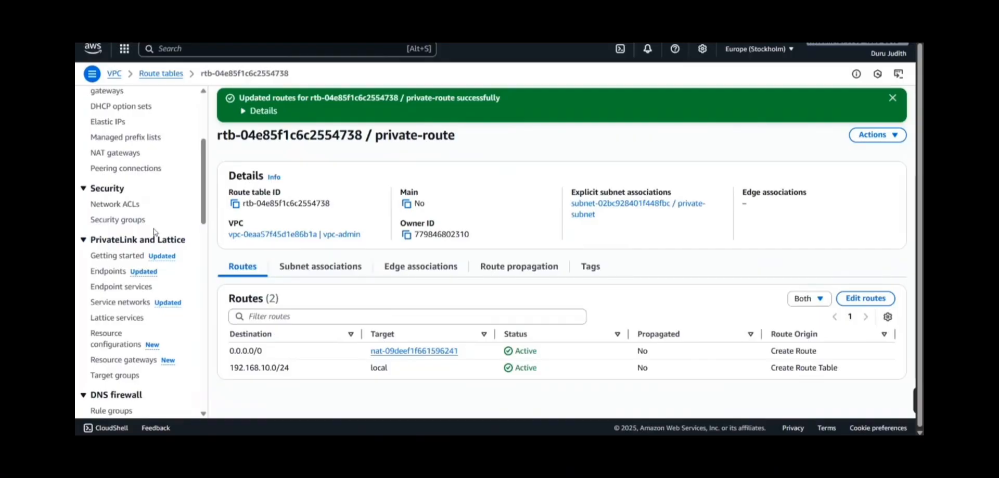
pyautogui.click(115, 221)
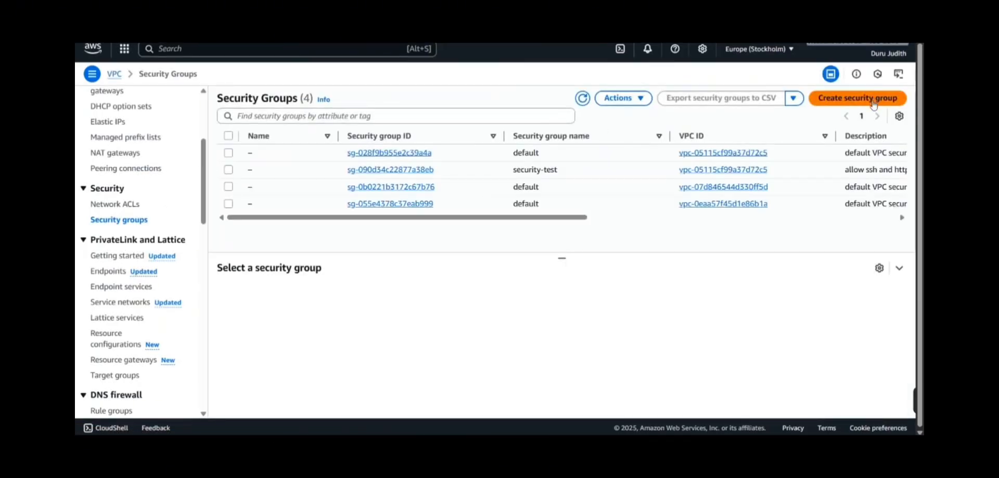
pyautogui.click(874, 99)
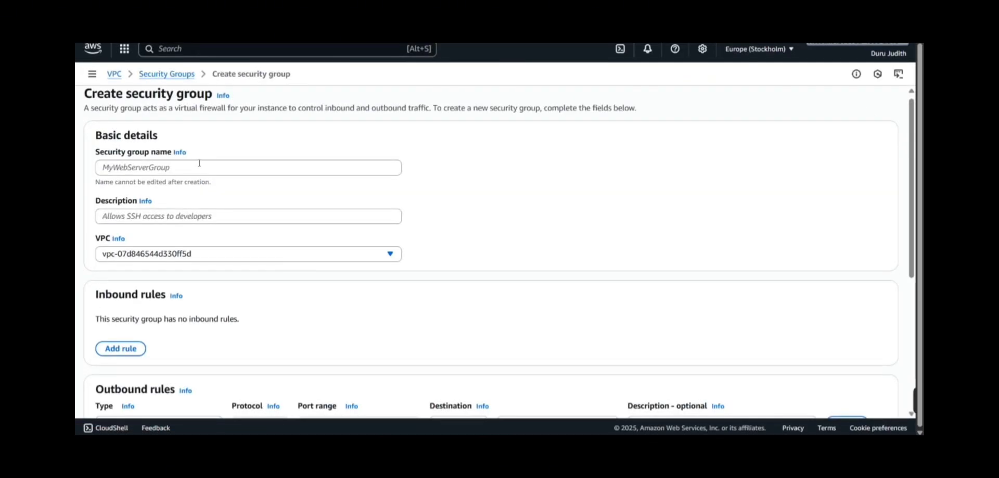
pyautogui.click(134, 166)
pyautogui.write('security')
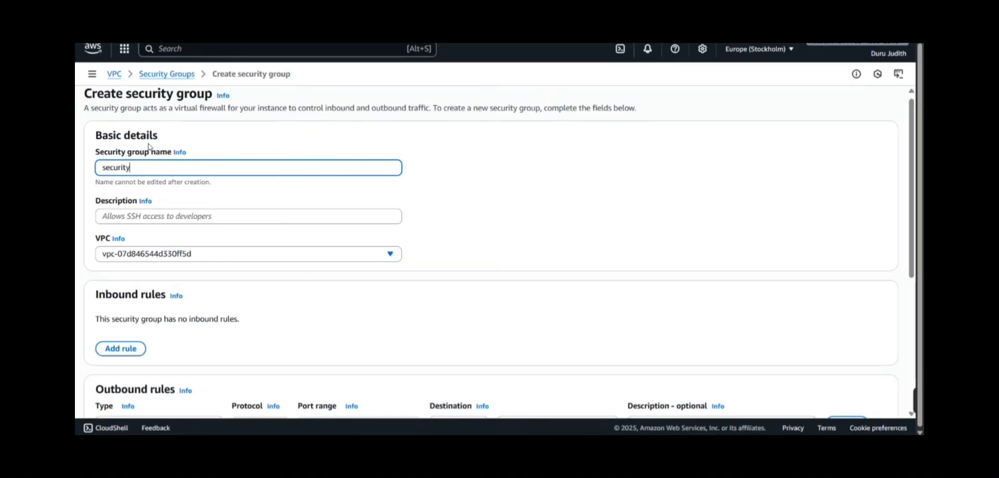
pyautogui.write('-admin')
# Describe the security group as "allow ssh port 22 and all traffic" and assign it to the vpc-admin VPC
pyautogui.scroll(-1, 115, 283)
pyautogui.click(133, 159)
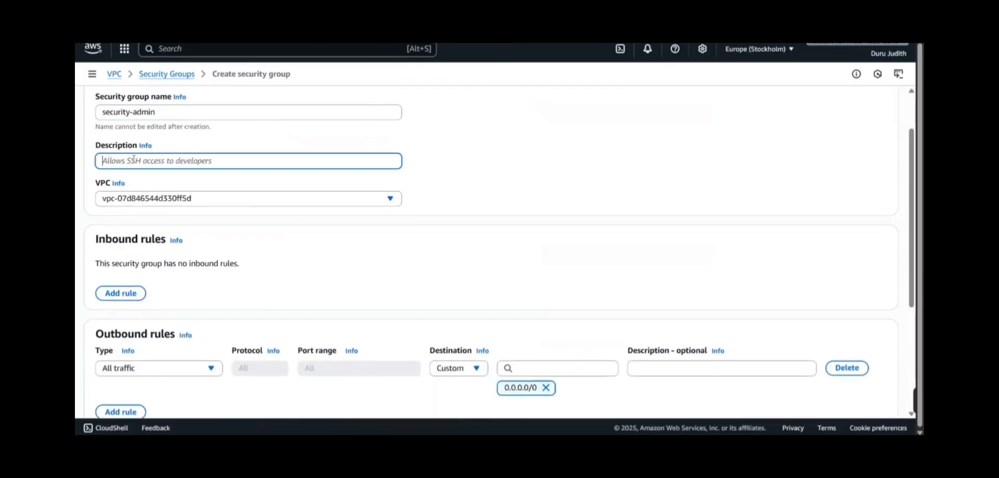
pyautogui.write('allo')
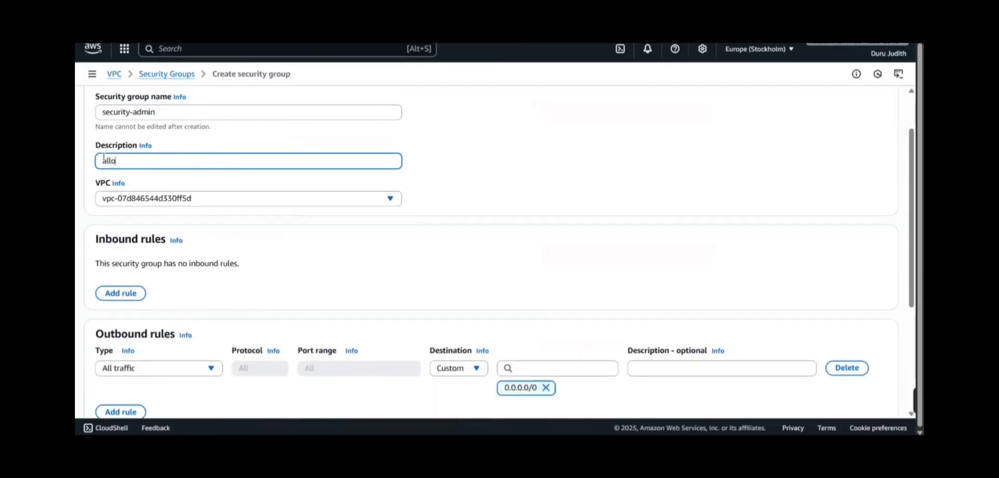
pyautogui.write('w ssh port 22 and all traffic')
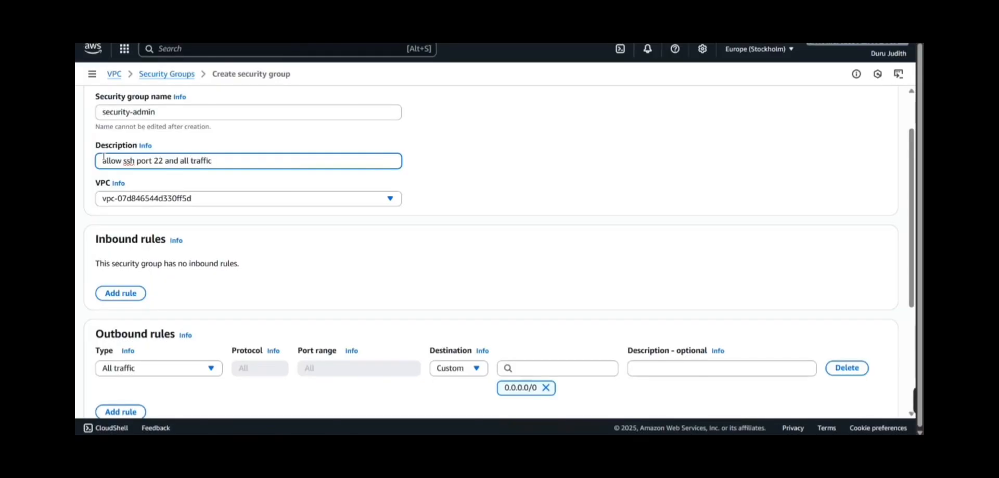
pyautogui.click(263, 203)
pyautogui.click(239, 239)
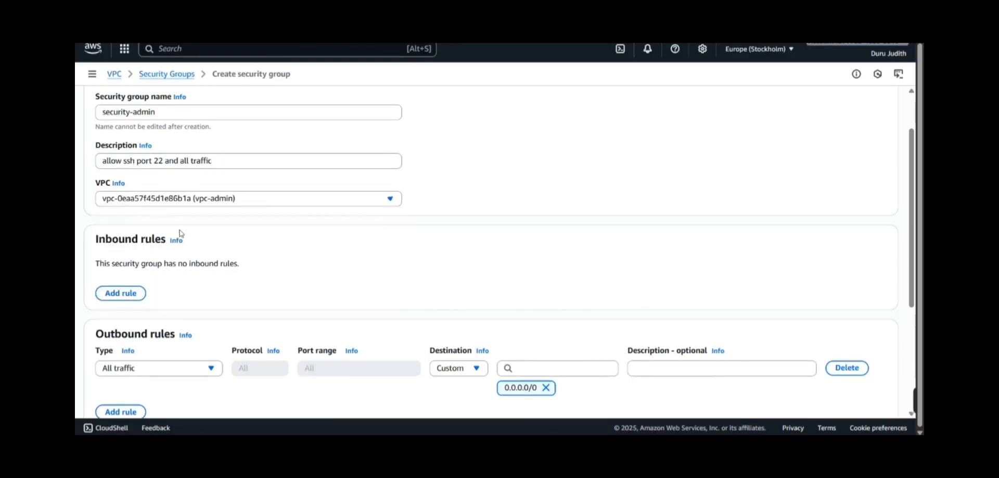
# Add an inbound rule to the security group with type SSH and My IP as its source
pyautogui.scroll(-1, 205, 260)
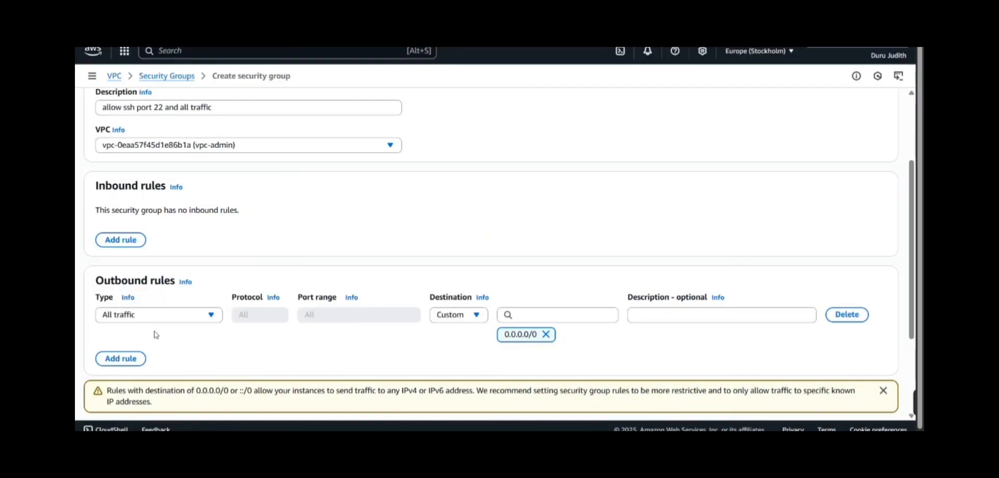
pyautogui.click(140, 240)
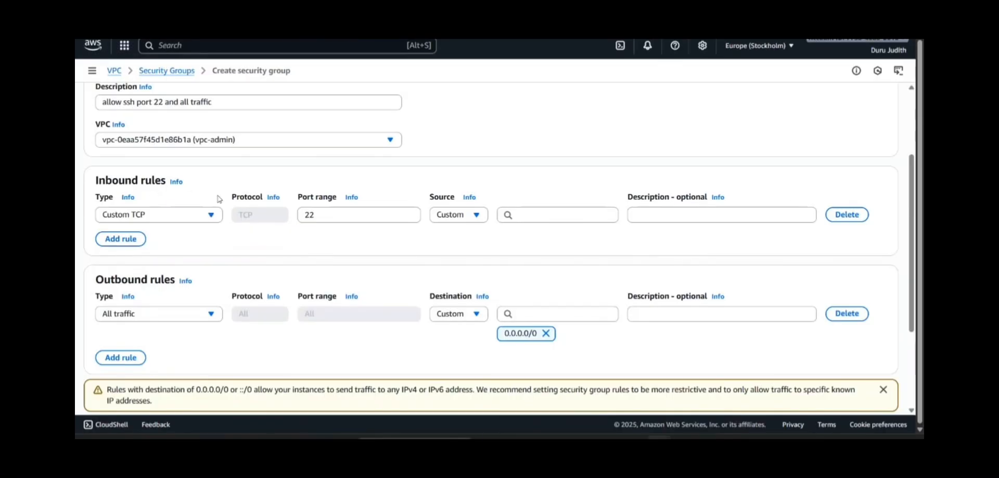
pyautogui.click(177, 214)
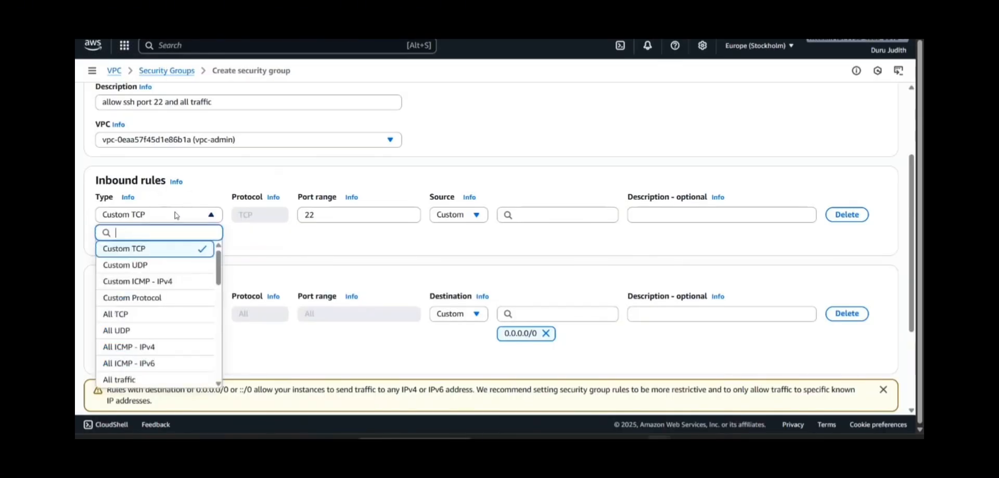
pyautogui.write('ssh')
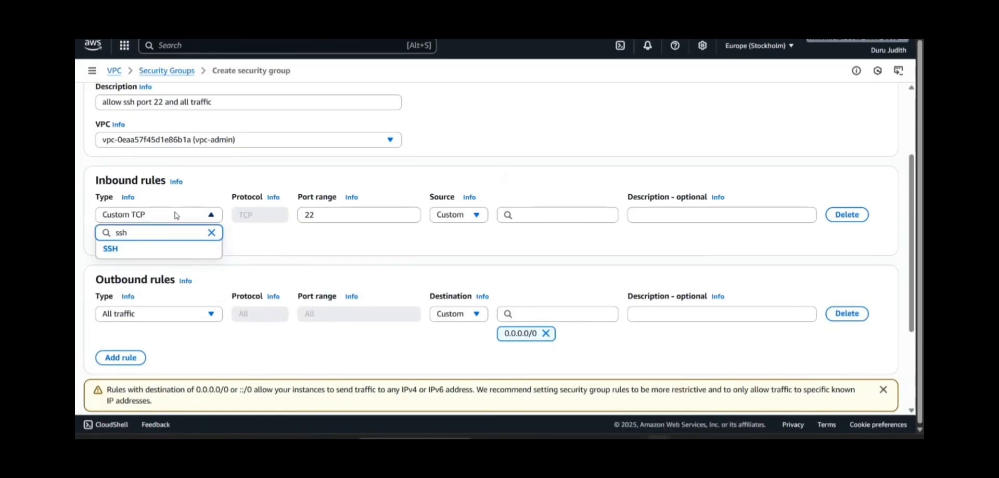
pyautogui.click(166, 251)
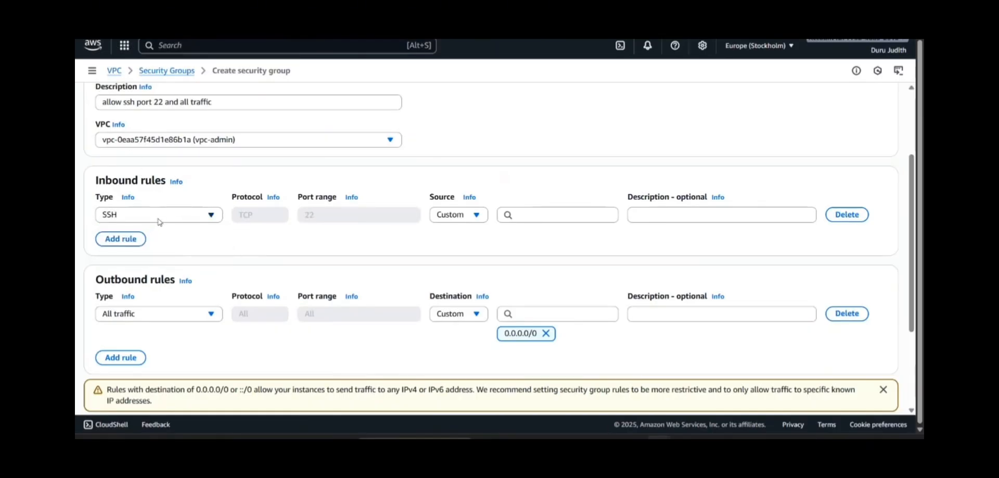
pyautogui.click(469, 216)
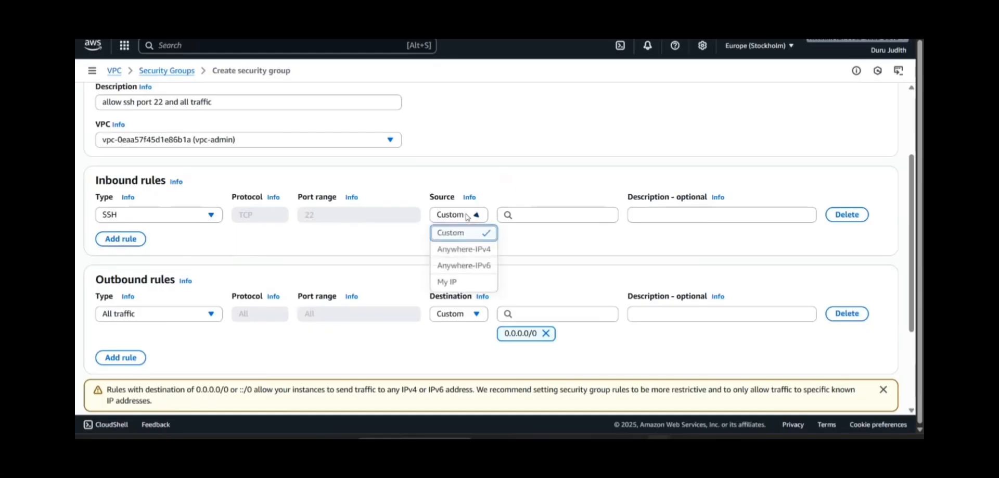
pyautogui.click(466, 282)
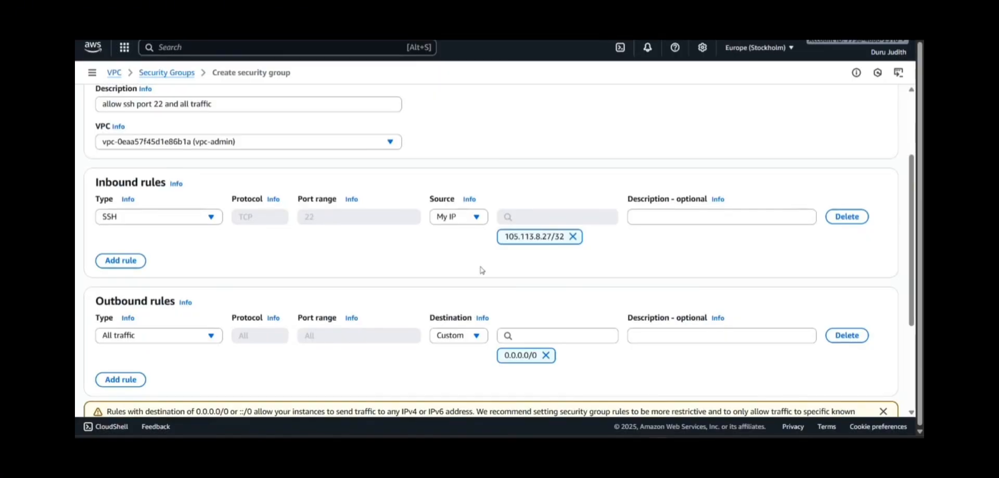
# Switch the SSH inbound rule's source to Anywhere-IPv4 and back to My IP
pyautogui.click(462, 220)
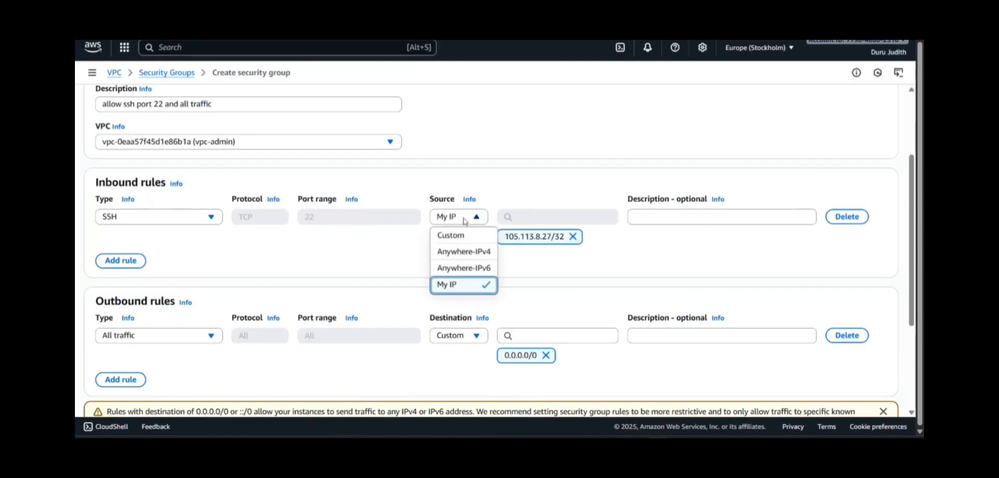
pyautogui.click(464, 253)
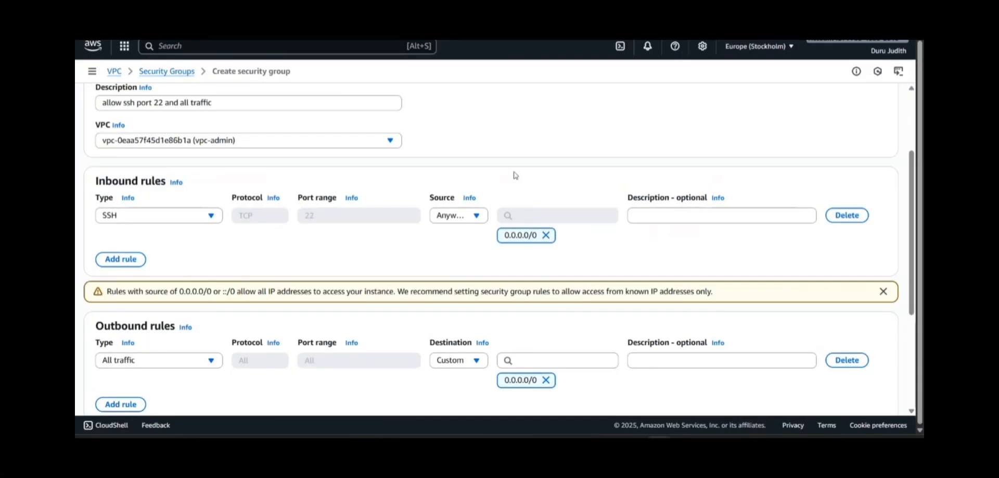
pyautogui.click(471, 216)
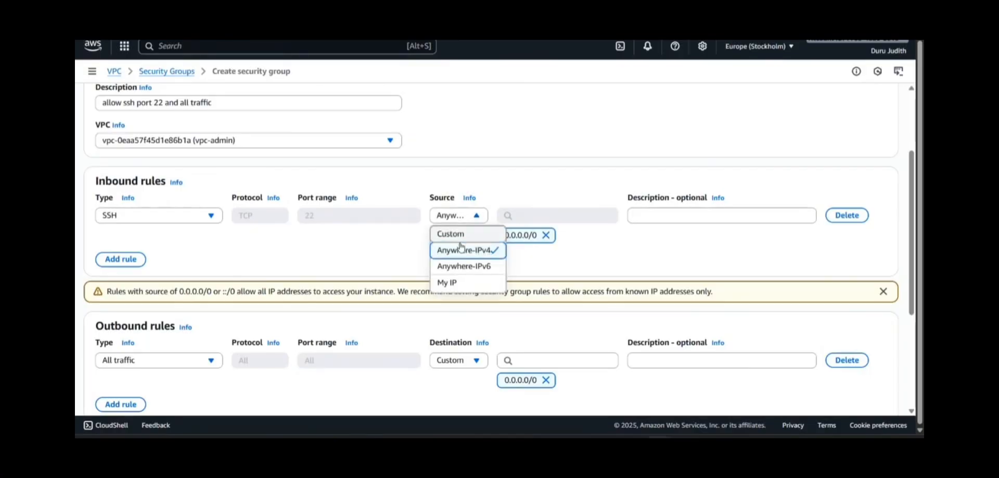
pyautogui.click(462, 281)
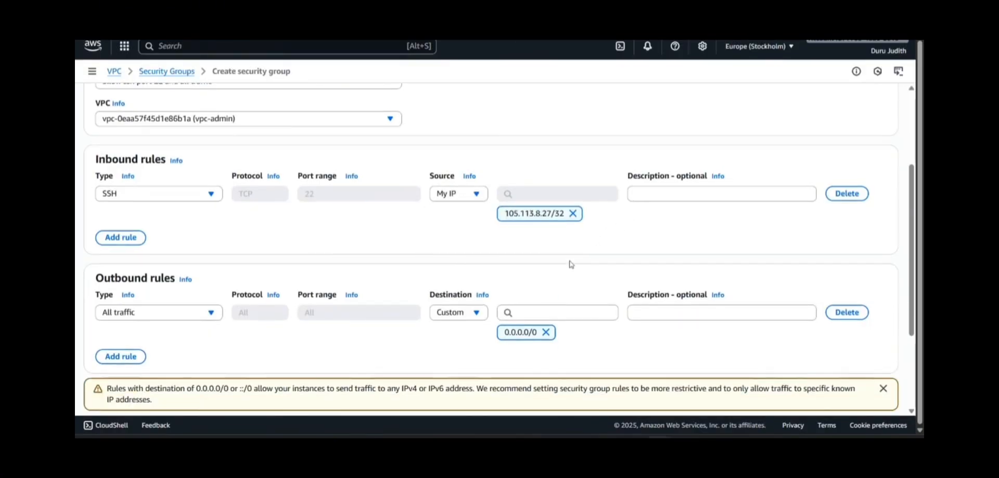
# Add a second inbound rule of type All traffic with Anywhere-IPv4 as its source
pyautogui.scroll(-2, 575, 263)
pyautogui.click(120, 149)
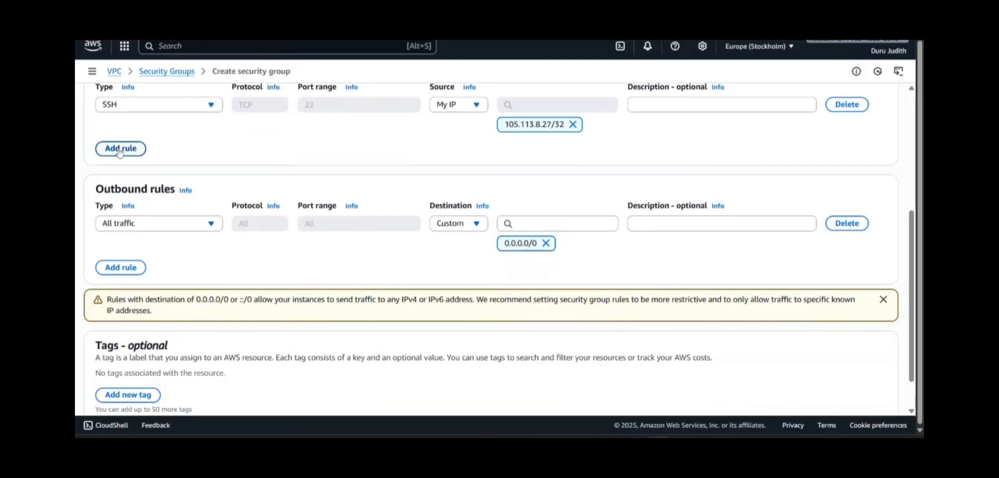
pyautogui.click(184, 143)
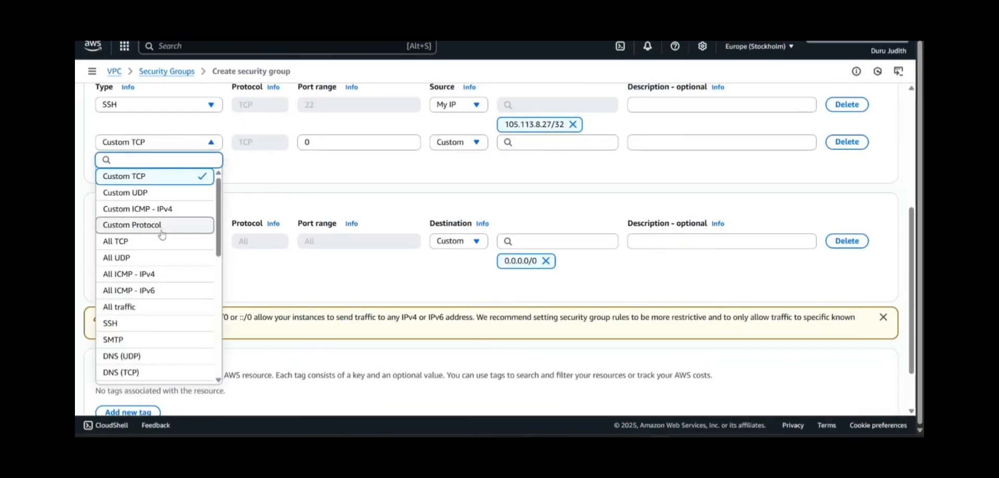
pyautogui.click(145, 307)
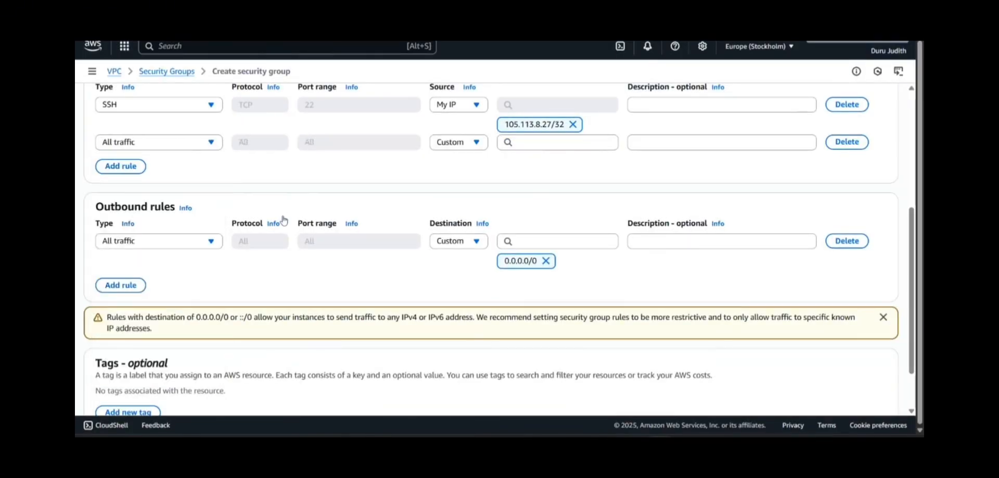
pyautogui.click(476, 143)
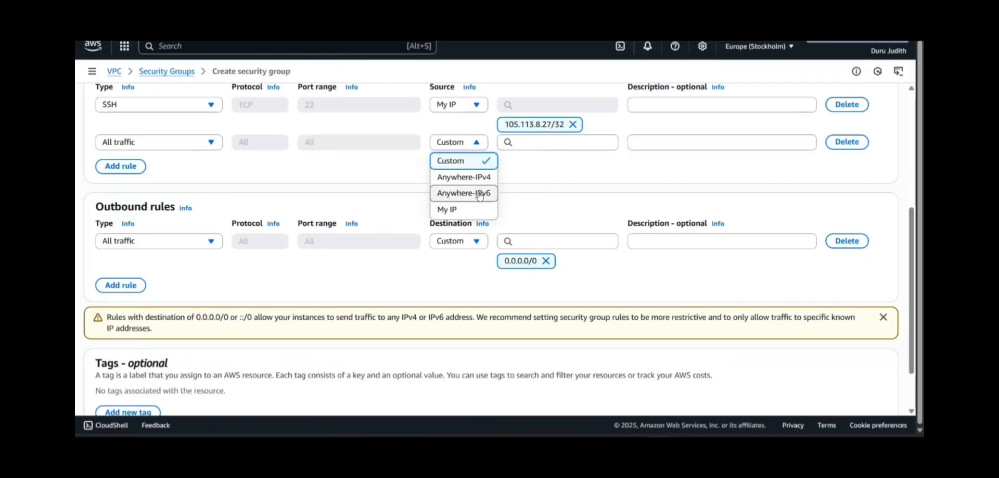
pyautogui.click(478, 183)
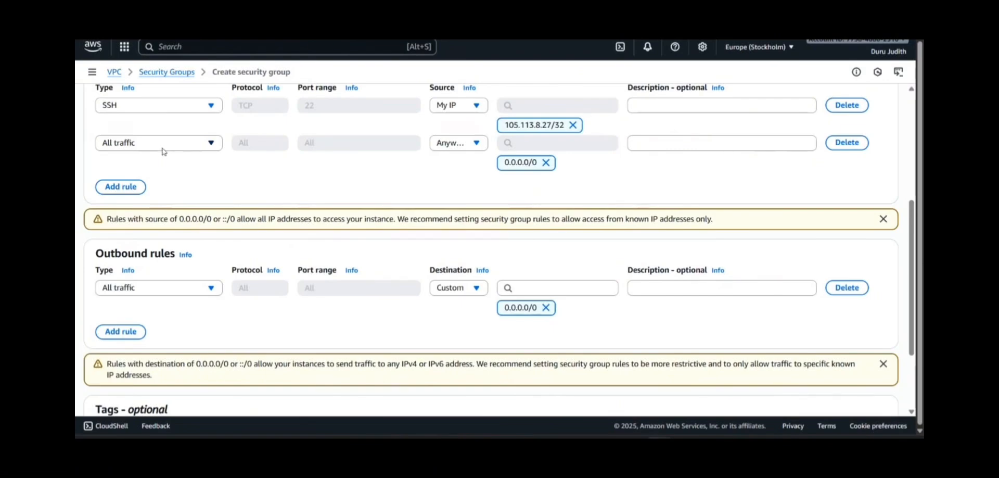
pyautogui.click(137, 144)
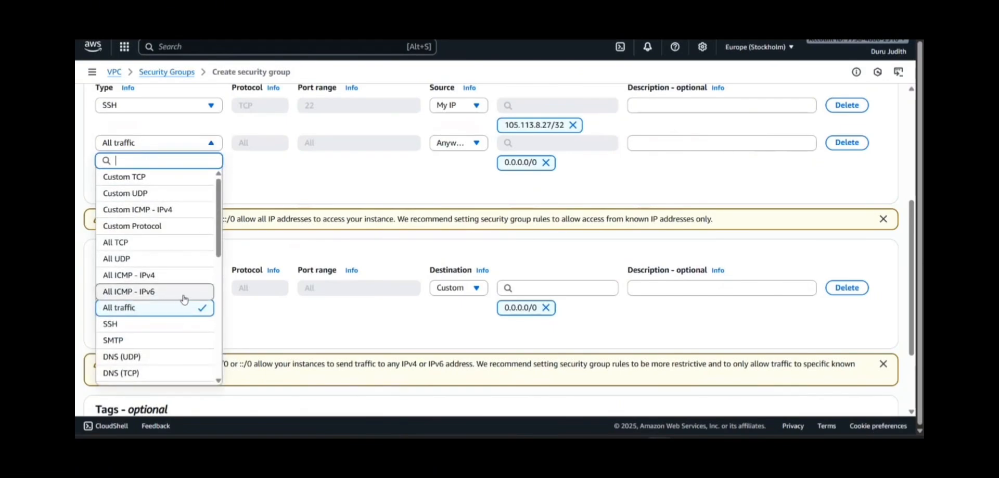
pyautogui.scroll(-5, 177, 297)
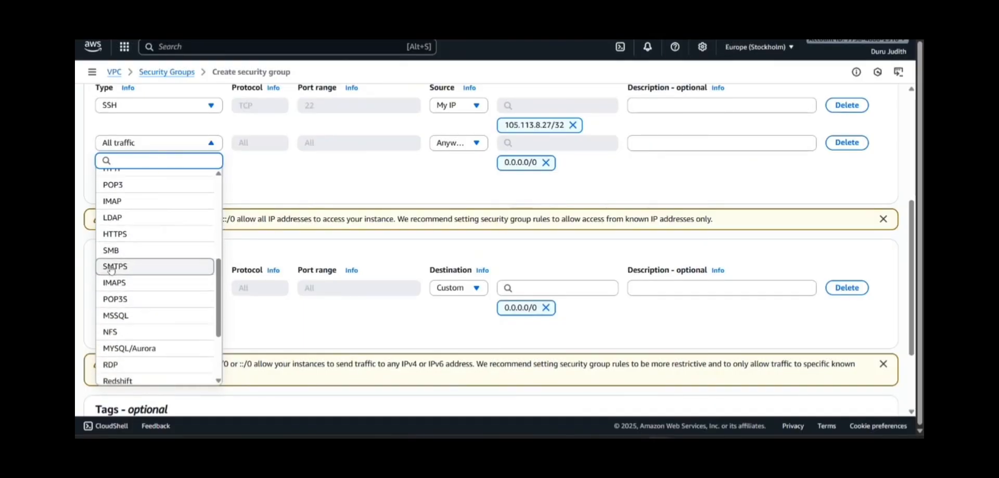
pyautogui.scroll(2, 112, 302)
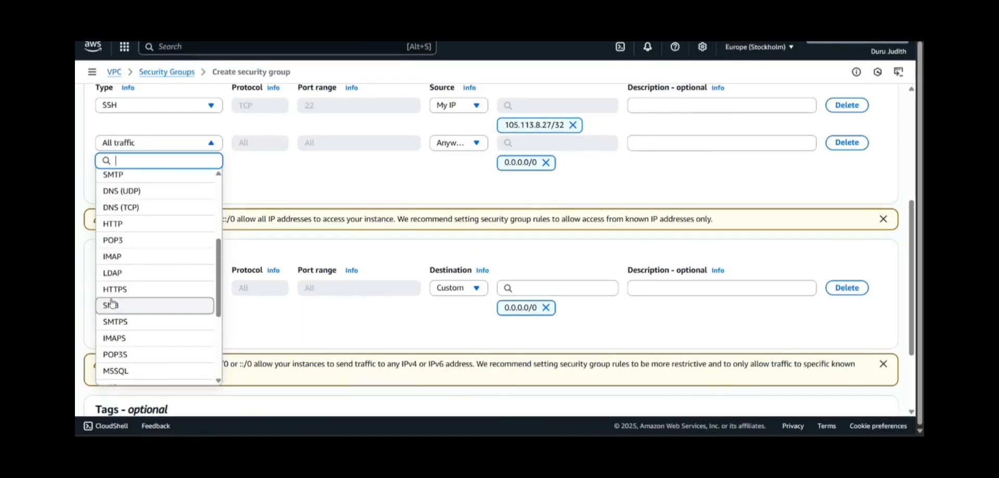
pyautogui.click(290, 183)
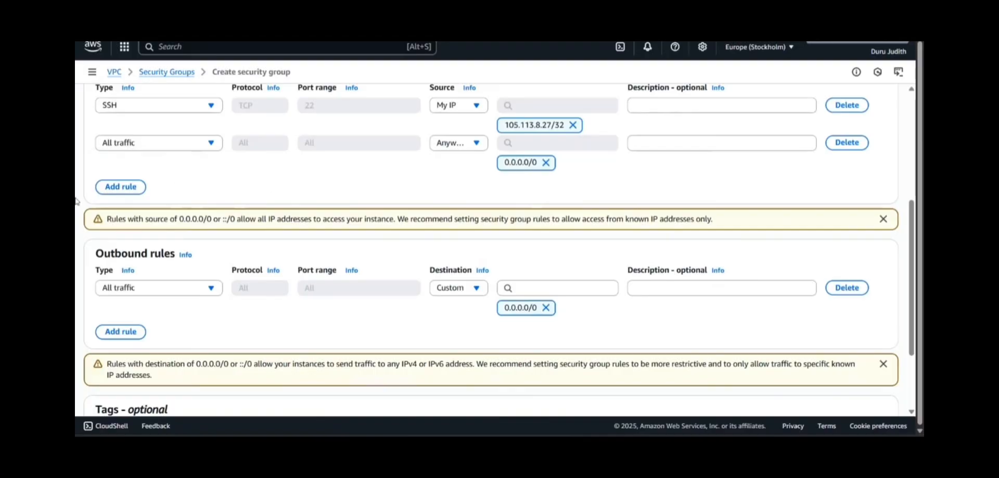
# Create the security-admin security group with the configured rules and display its outbound rules
pyautogui.scroll(1, 138, 178)
pyautogui.scroll(-2, 223, 218)
pyautogui.scroll(-2, 192, 226)
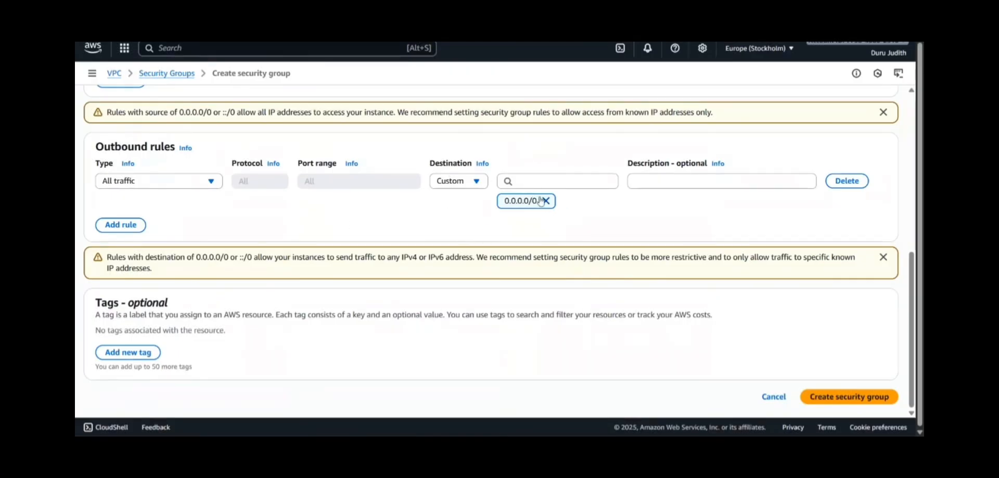
pyautogui.click(850, 397)
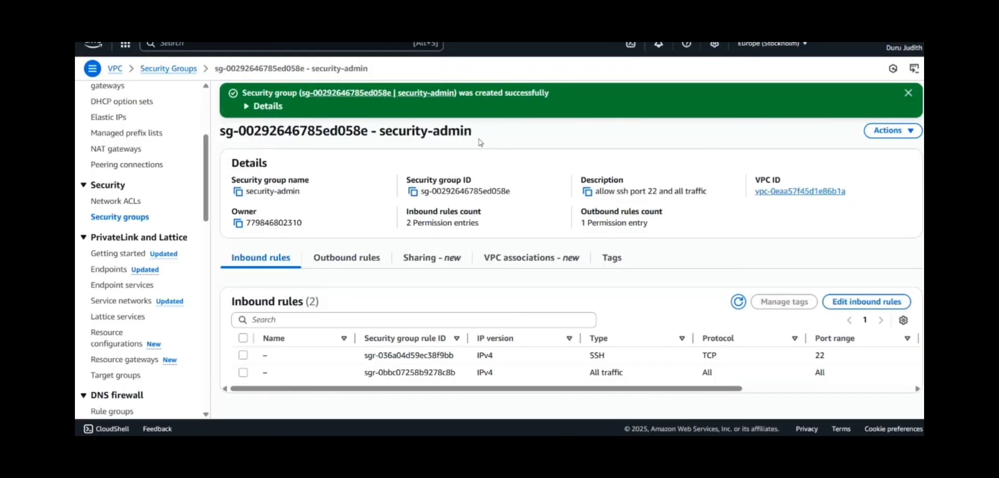
pyautogui.click(359, 258)
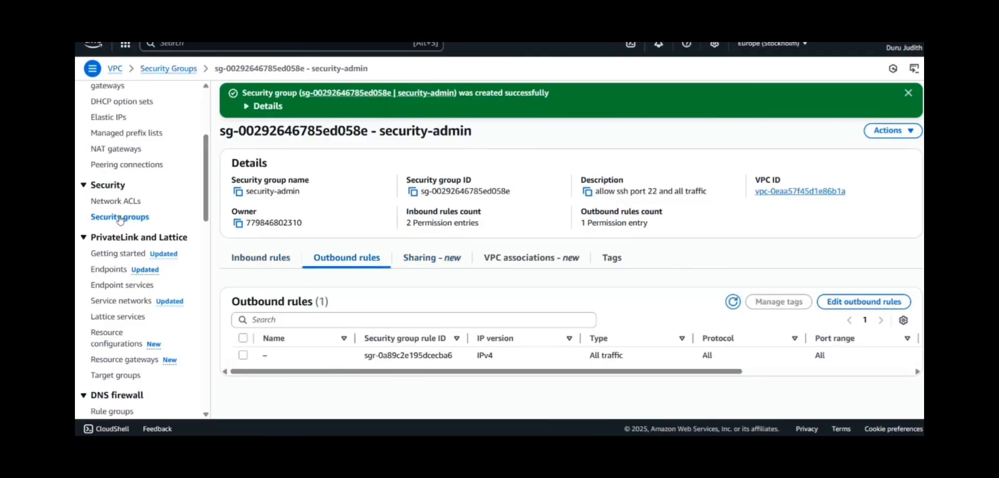
# Create a network ACL named public-network in the vpc-admin VPC
pyautogui.click(116, 201)
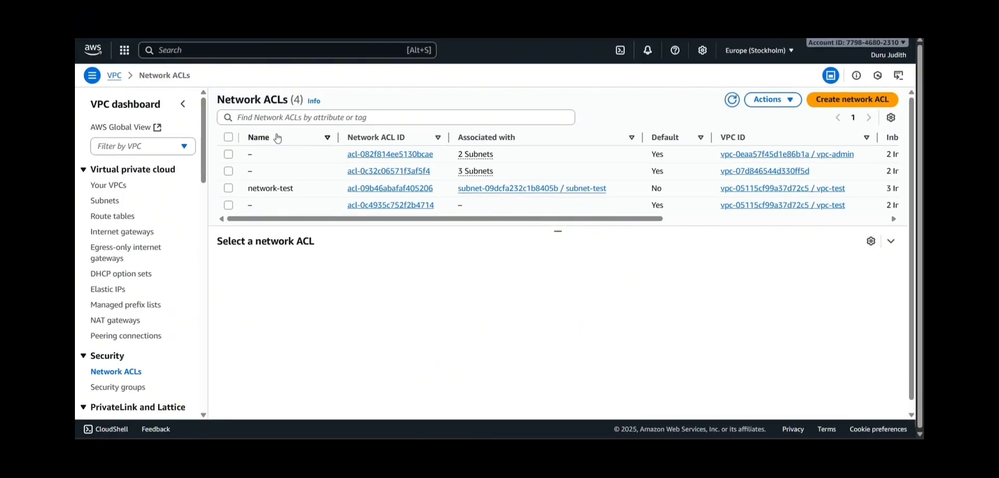
pyautogui.click(837, 102)
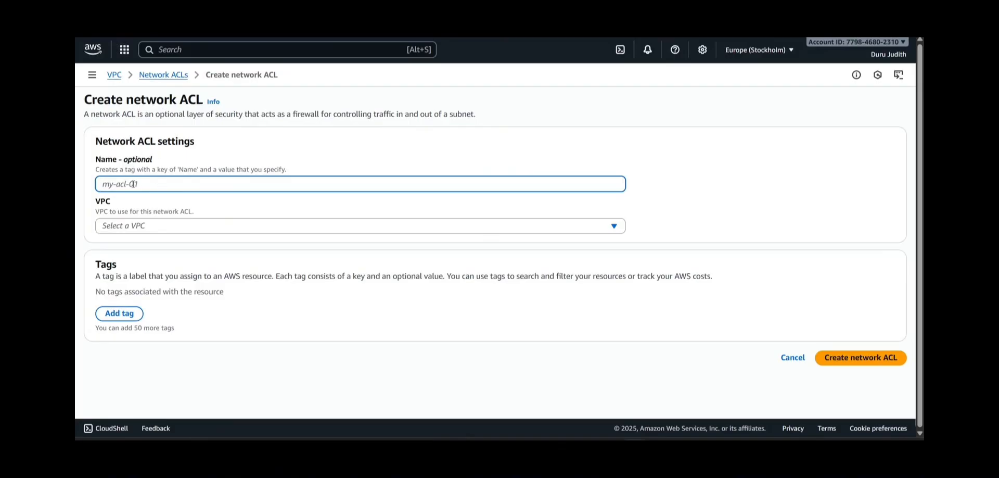
pyautogui.write('publi')
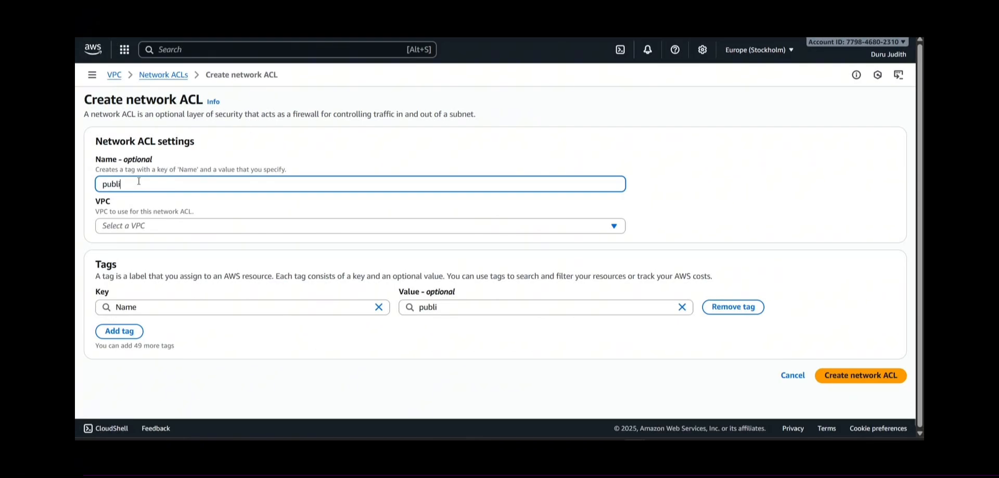
pyautogui.write('c-network')
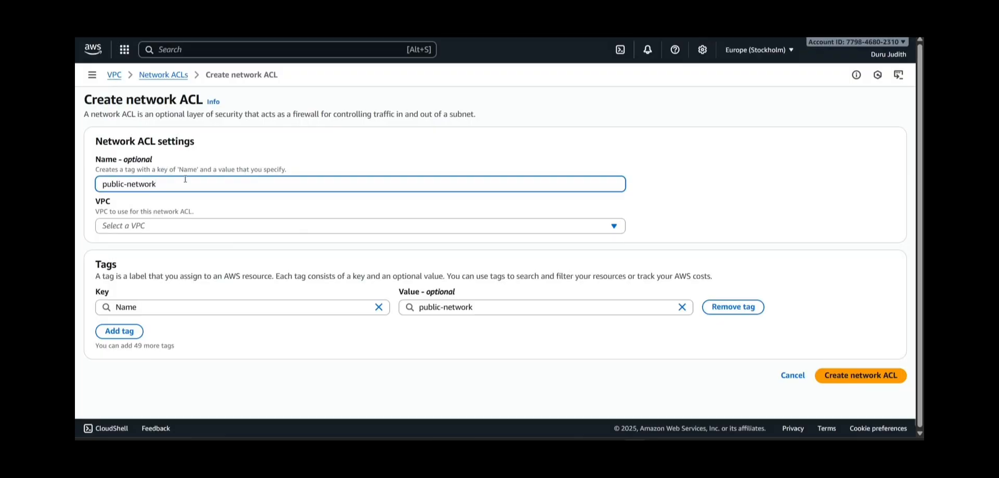
pyautogui.click(207, 225)
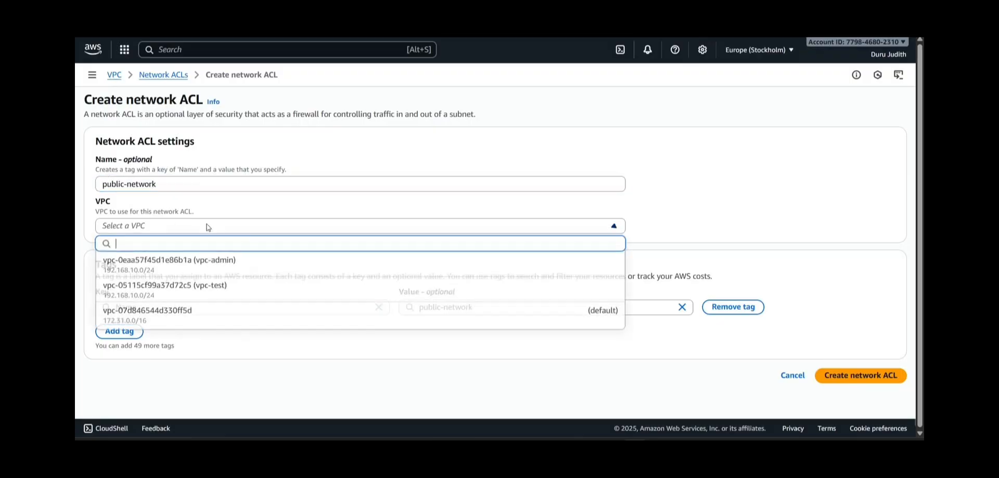
pyautogui.click(214, 267)
pyautogui.click(831, 376)
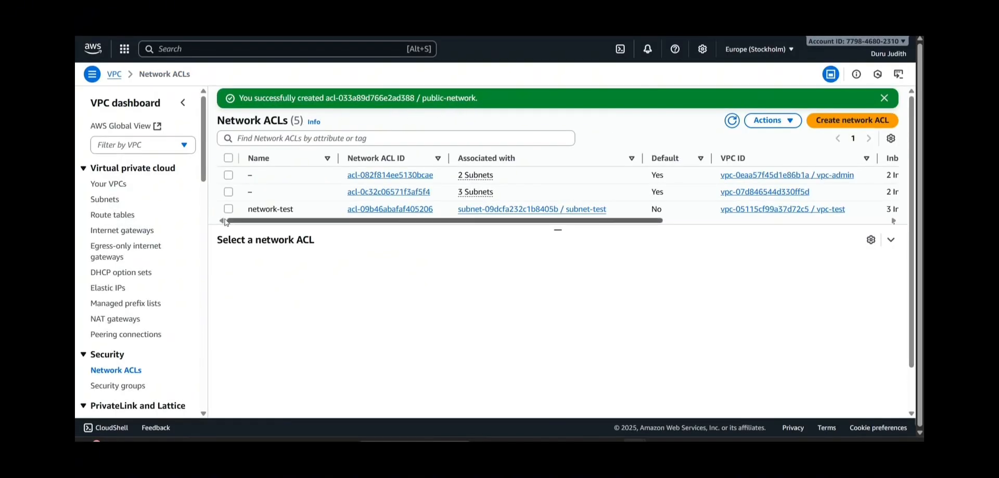
# Open the inbound rules of the public-network ACL for editing
pyautogui.scroll(-3, 245, 206)
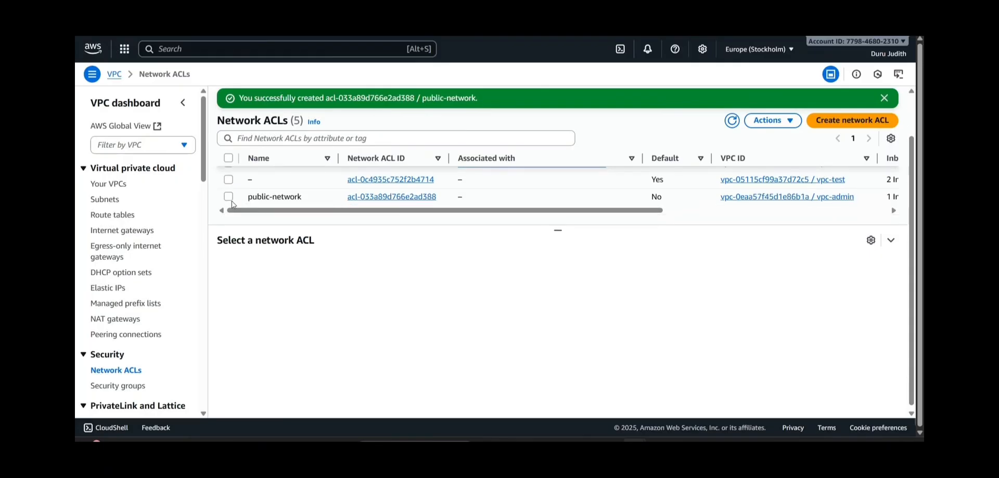
pyautogui.click(228, 196)
pyautogui.click(315, 266)
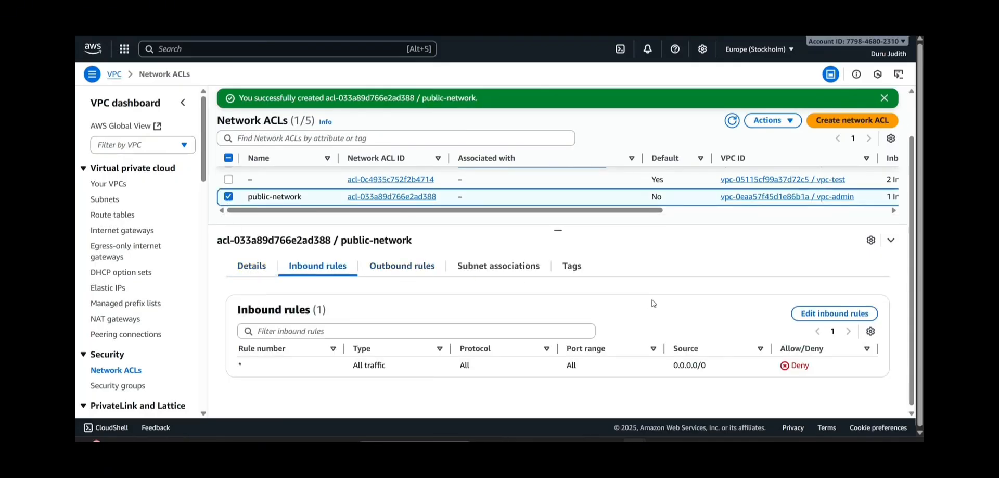
pyautogui.click(833, 313)
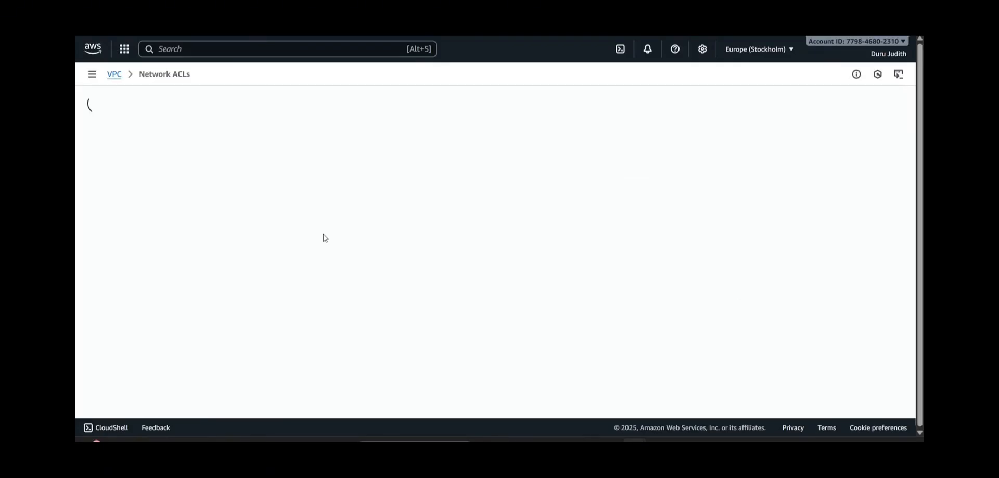
# Add a new inbound rule to the public-network ACL with rule number 100 and type SSH (22)
pyautogui.click(121, 208)
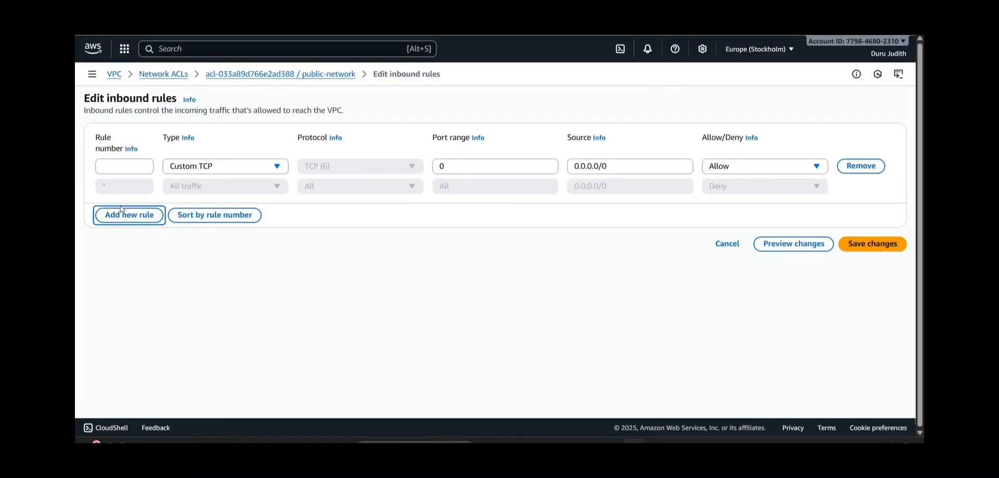
pyautogui.click(127, 164)
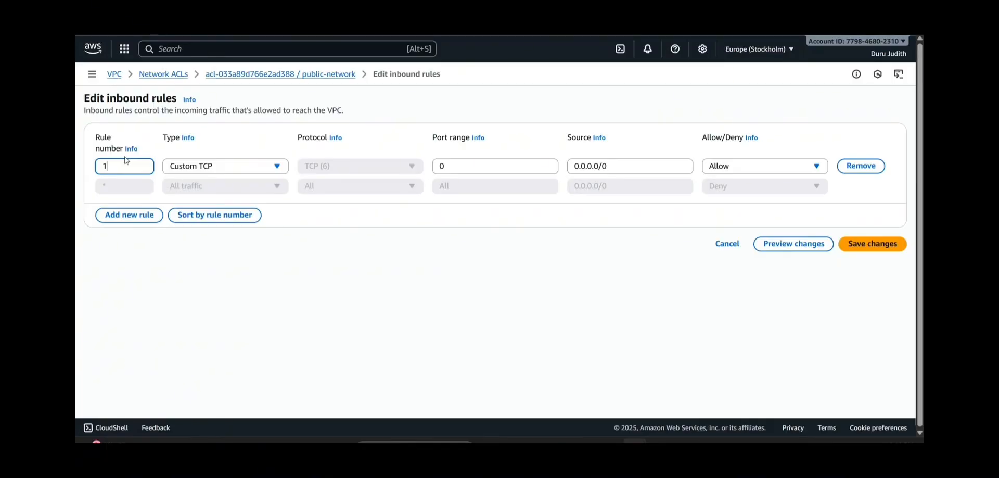
pyautogui.click(206, 166)
pyautogui.click(203, 362)
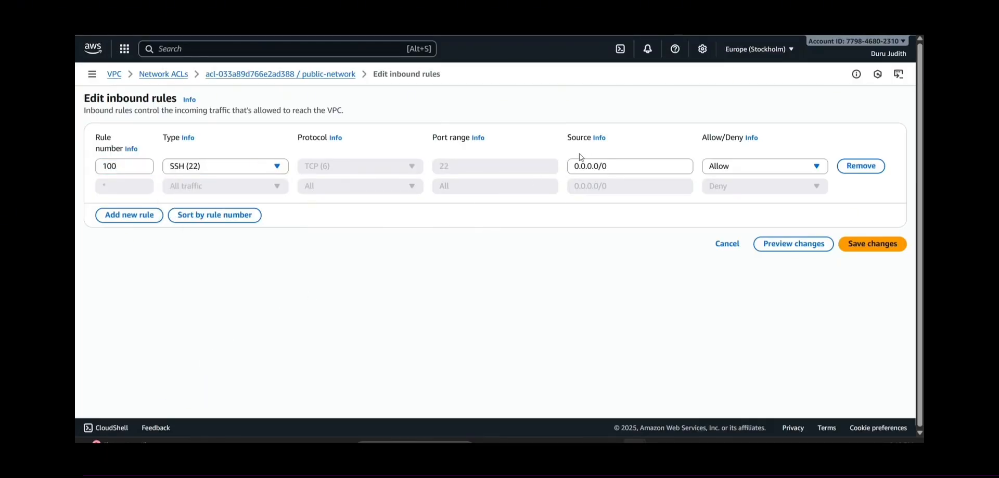
pyautogui.click(620, 163)
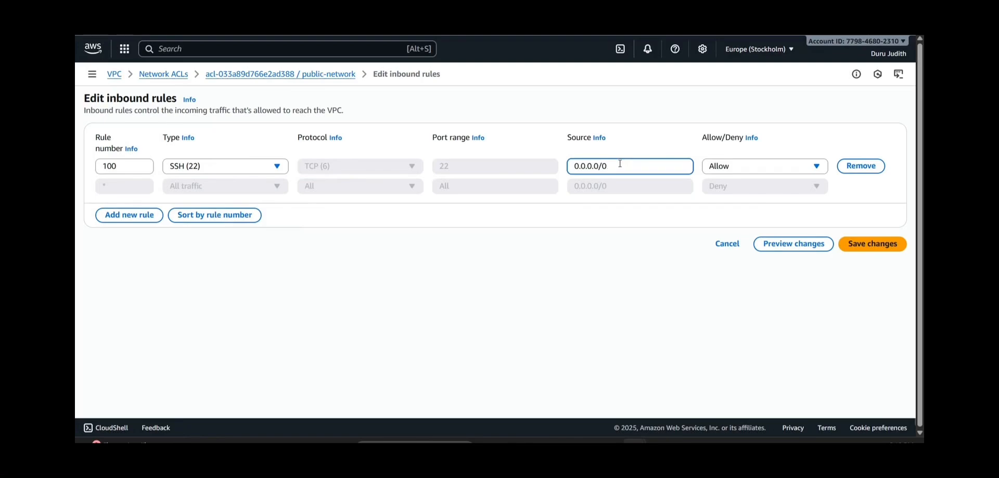
pyautogui.press('BackSpace')
pyautogui.press('BackSpace')
pyautogui.press('BackSpace')
pyautogui.press('BackSpace')
pyautogui.press('BackSpace')
pyautogui.press('BackSpace')
pyautogui.press('BackSpace')
pyautogui.press('BackSpace')
pyautogui.press('BackSpace')
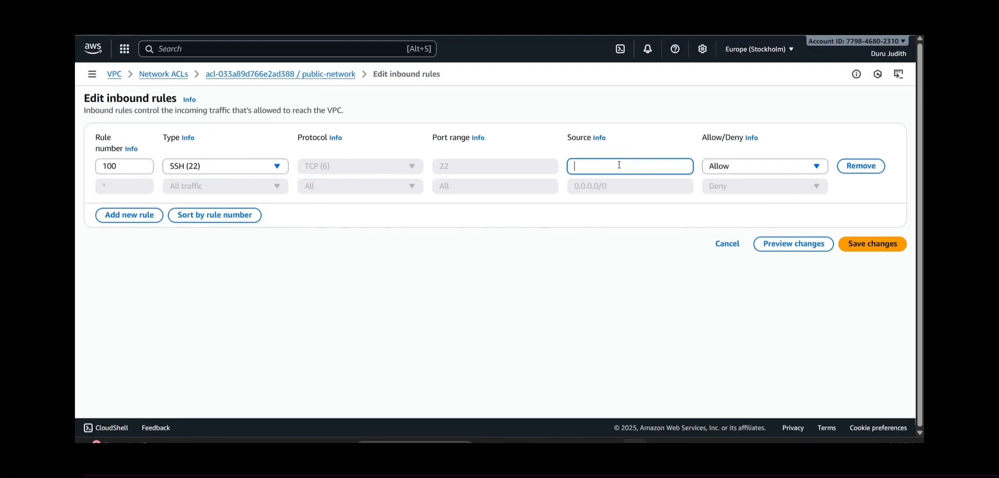
pyautogui.rightClick(619, 166)
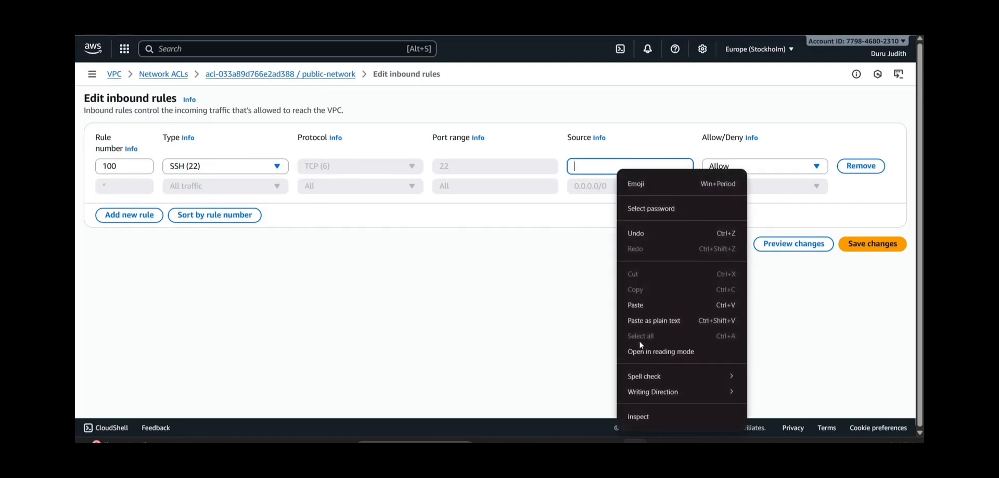
pyautogui.click(632, 304)
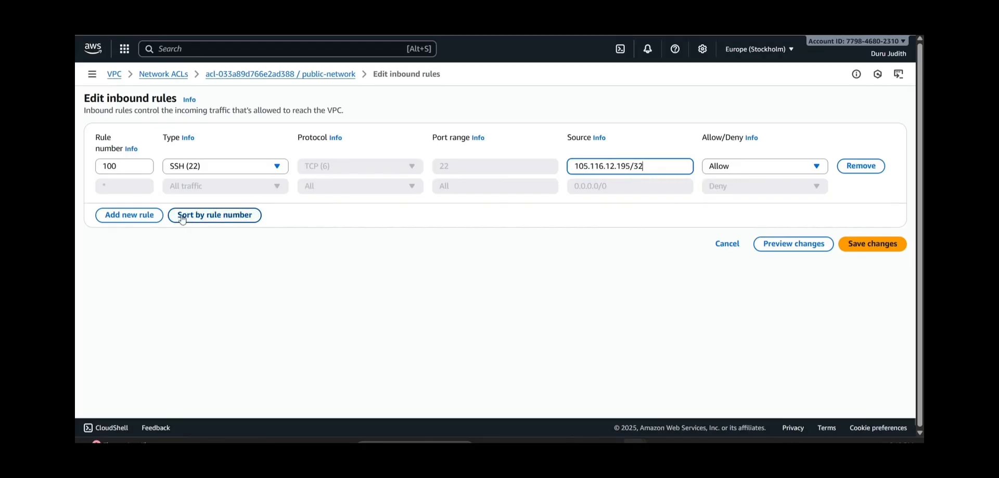
# Add inbound rule 111 with type All traffic to the public-network ACL and save the inbound rules
pyautogui.click(148, 218)
pyautogui.write('111')
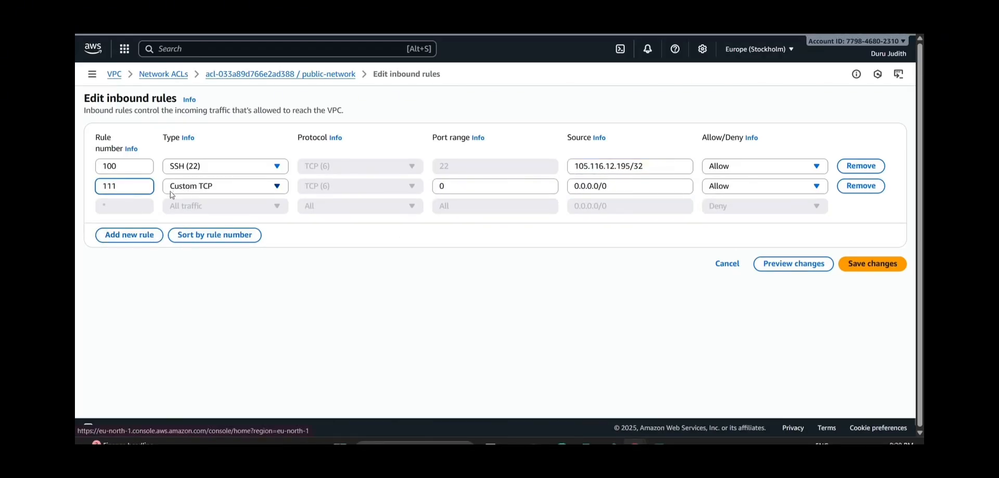
pyautogui.click(198, 187)
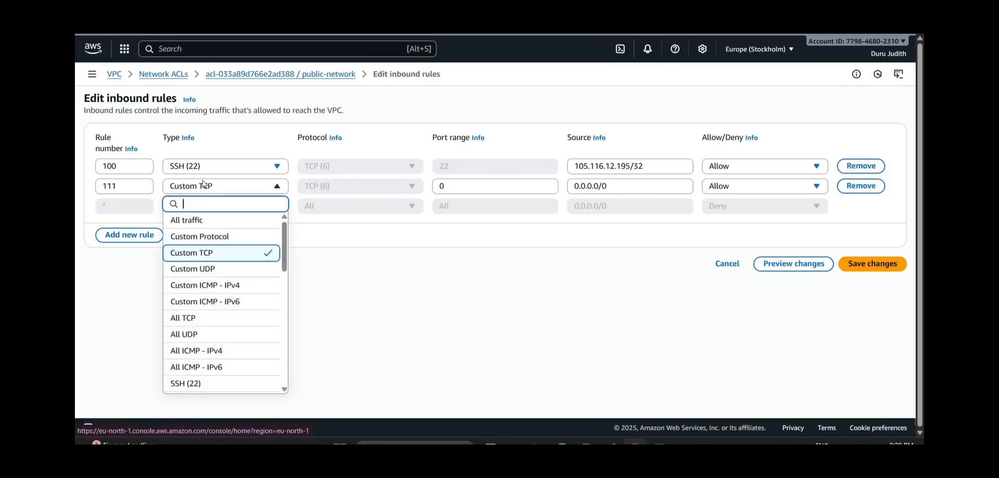
pyautogui.click(196, 218)
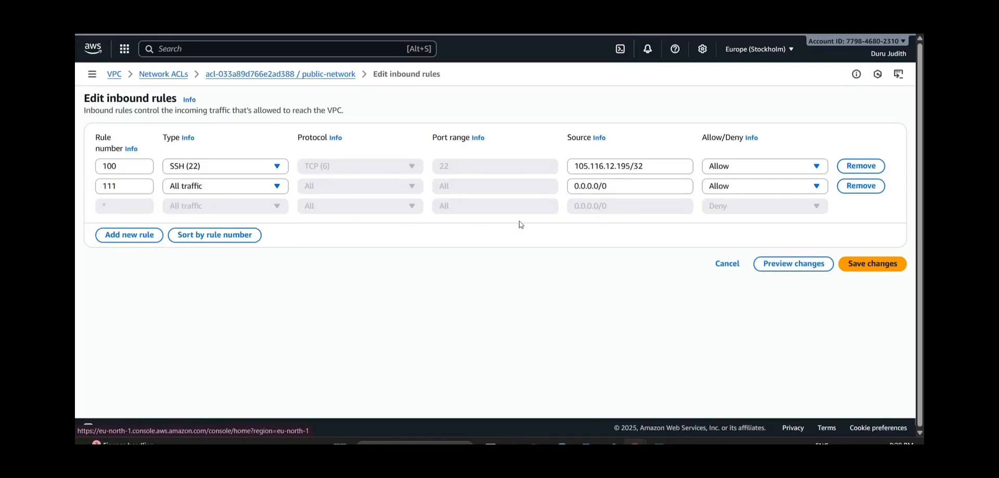
pyautogui.click(858, 262)
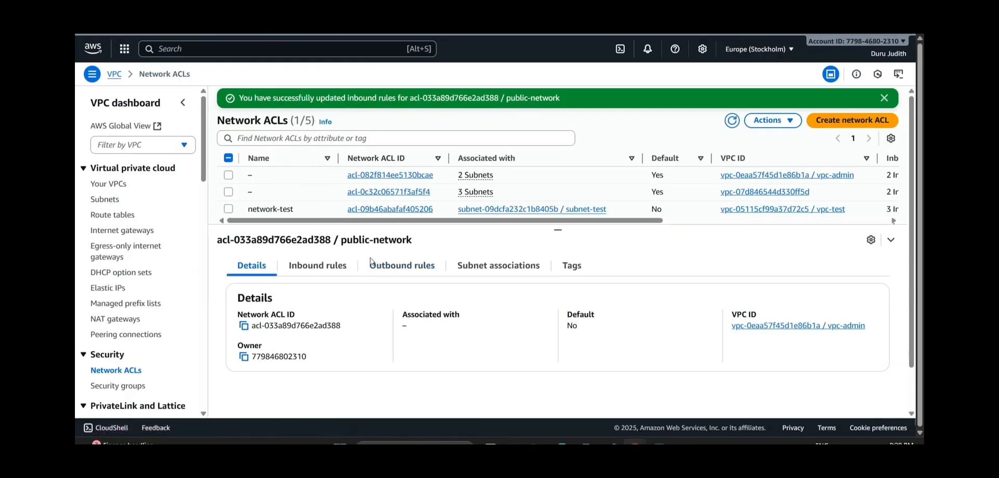
# Add outbound rule 100 with type All traffic to the public-network ACL and save the outbound rules
pyautogui.click(394, 268)
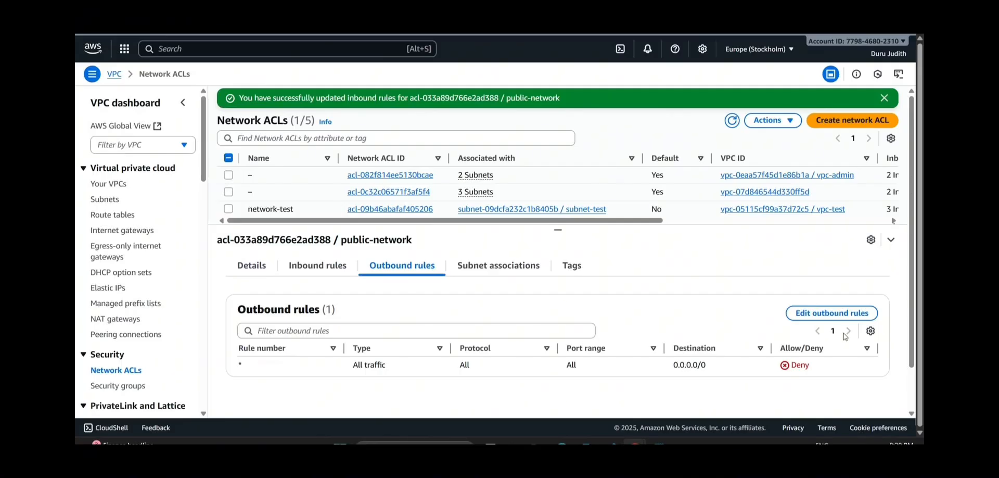
pyautogui.click(839, 314)
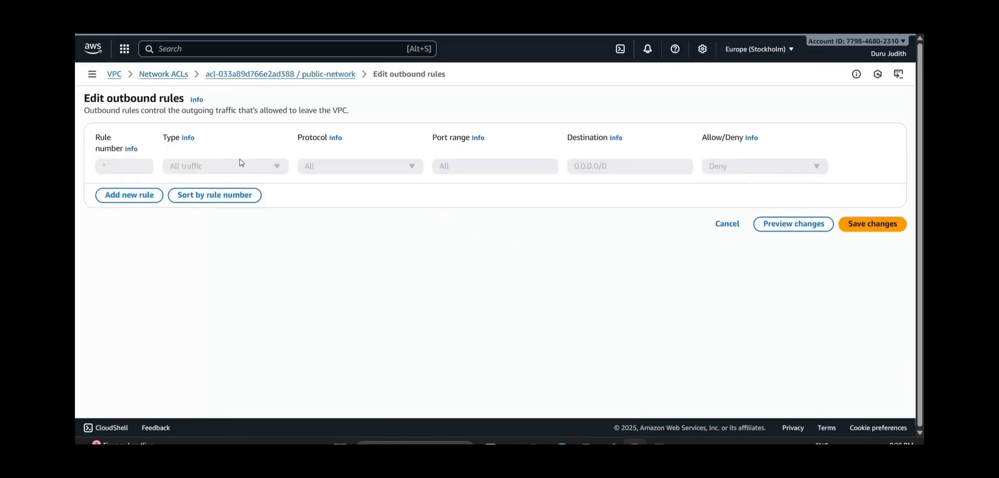
pyautogui.click(139, 194)
pyautogui.click(120, 164)
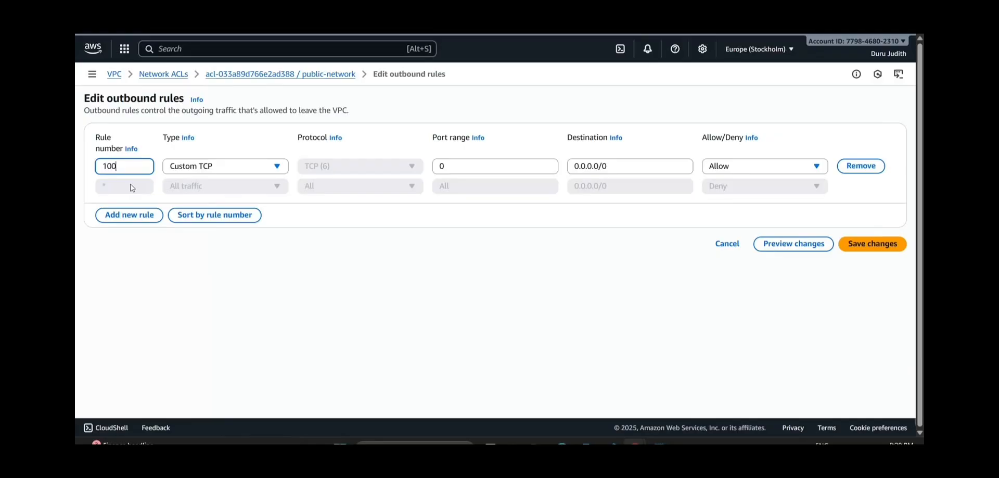
pyautogui.click(228, 167)
pyautogui.click(212, 199)
pyautogui.click(858, 245)
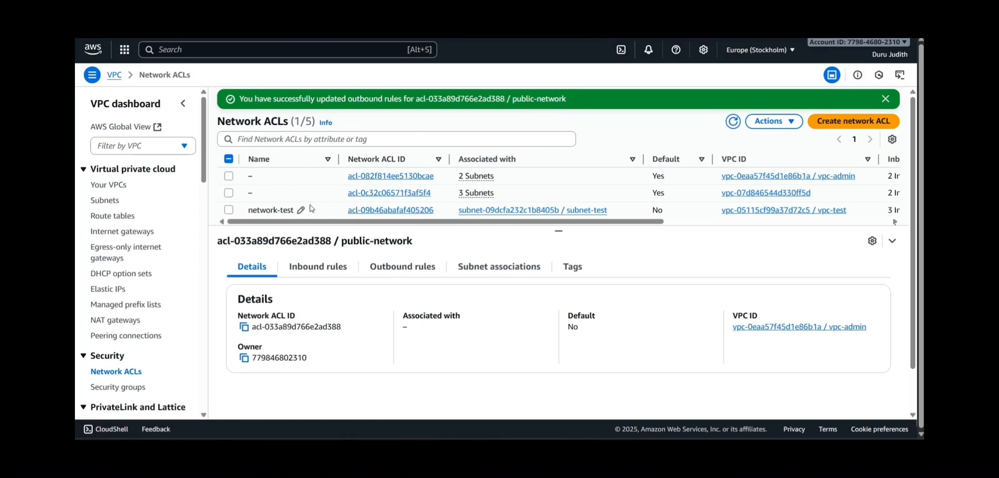
# Associate public-subnet with the public-network ACL and save the association
pyautogui.scroll(-2, 310, 206)
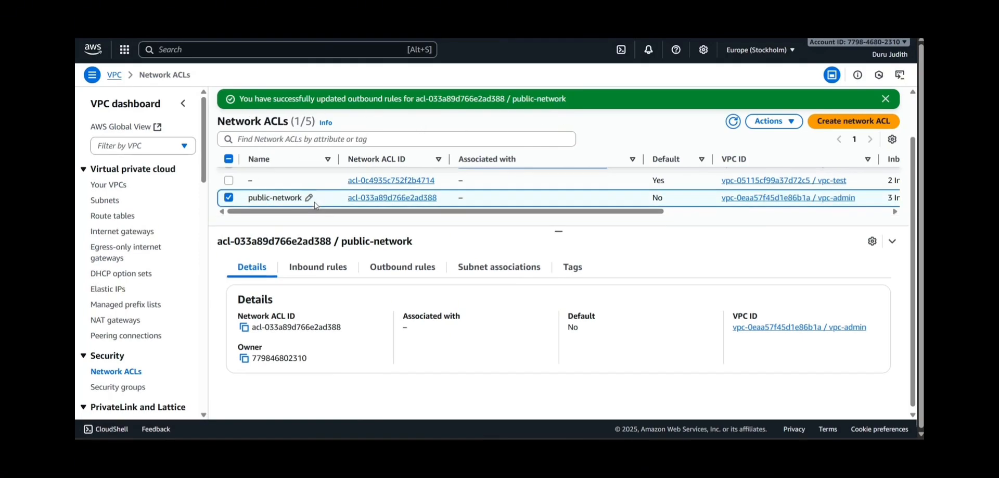
pyautogui.click(773, 122)
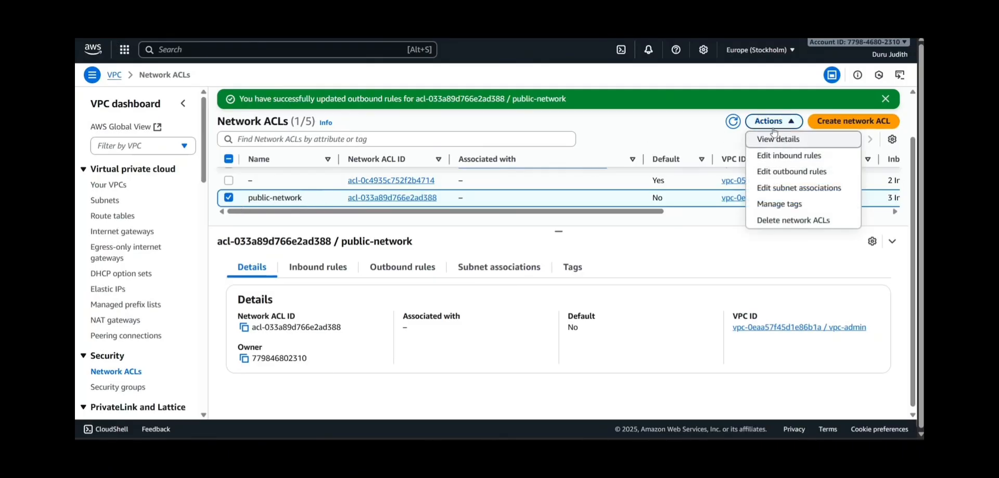
pyautogui.click(789, 186)
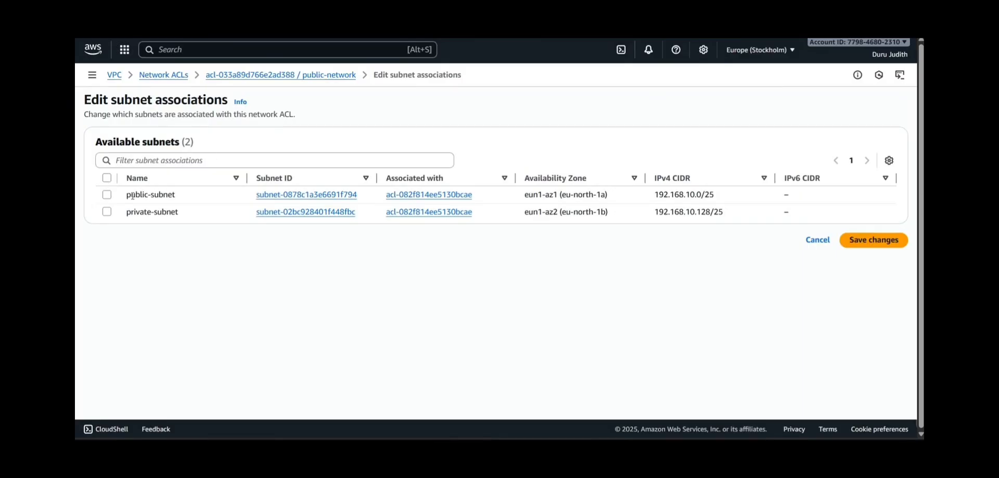
pyautogui.click(106, 195)
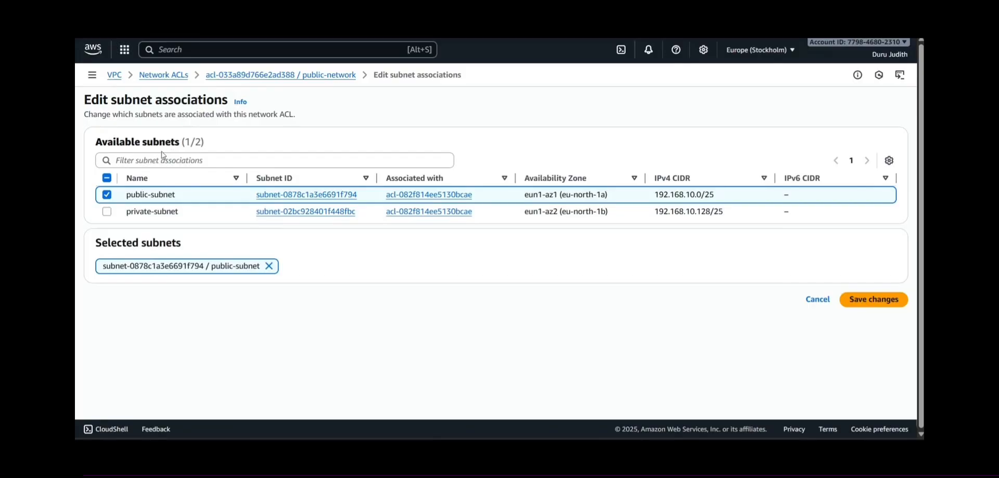
pyautogui.click(877, 301)
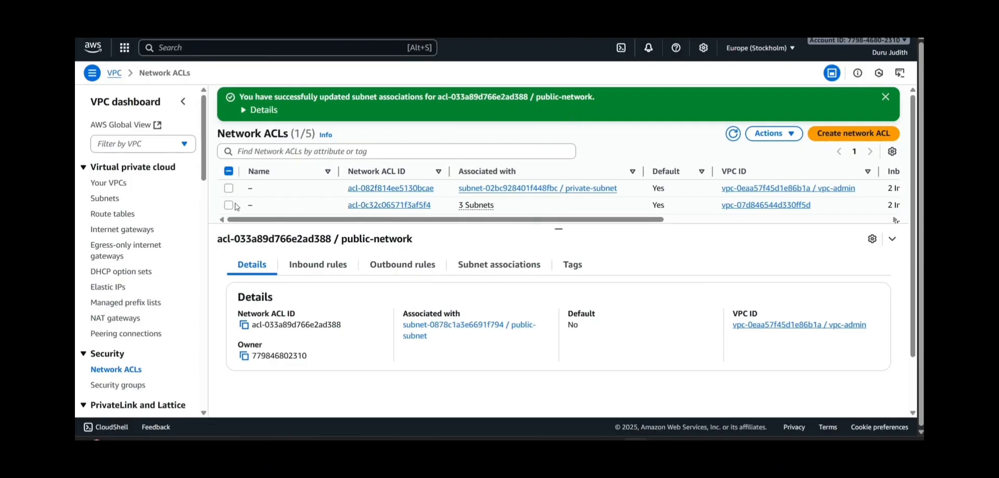
# Deselect the public-network ACL and create a new network ACL named private-network in the vpc-admin VPC
pyautogui.scroll(-2, 418, 163)
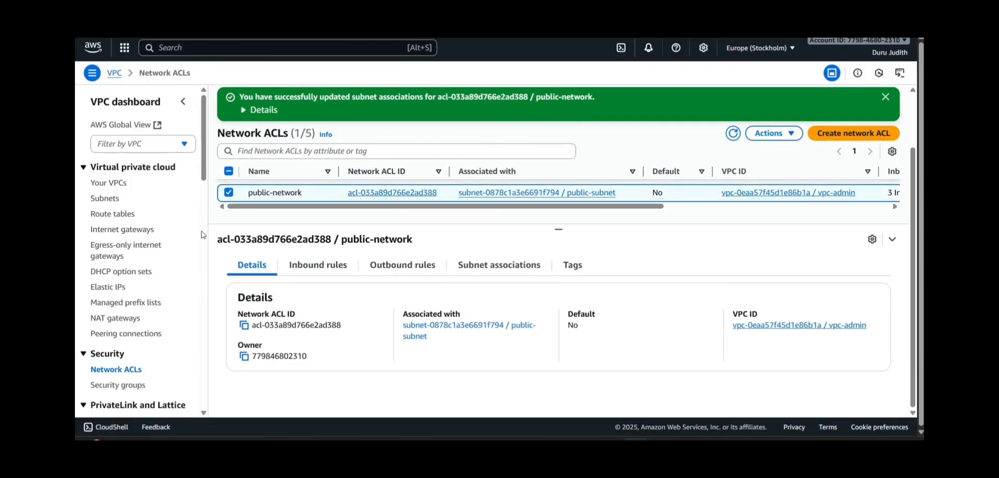
pyautogui.click(230, 196)
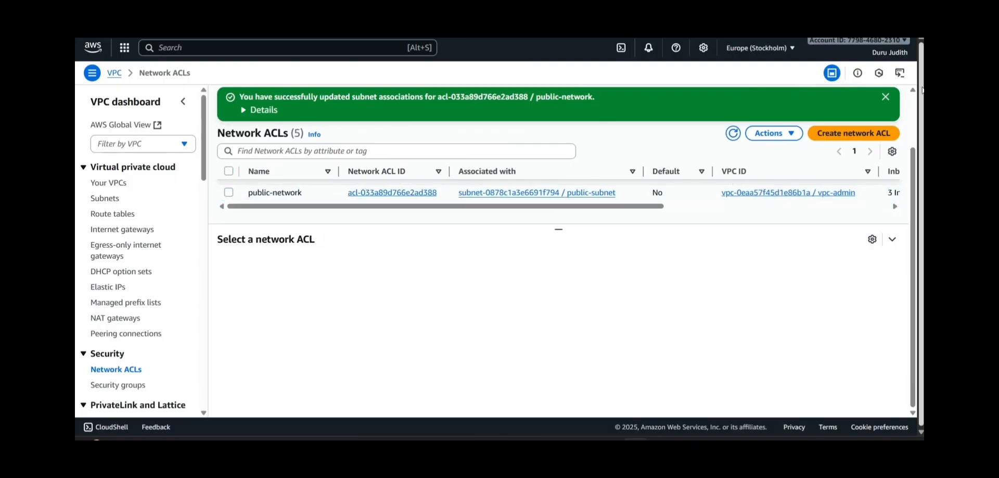
pyautogui.click(846, 135)
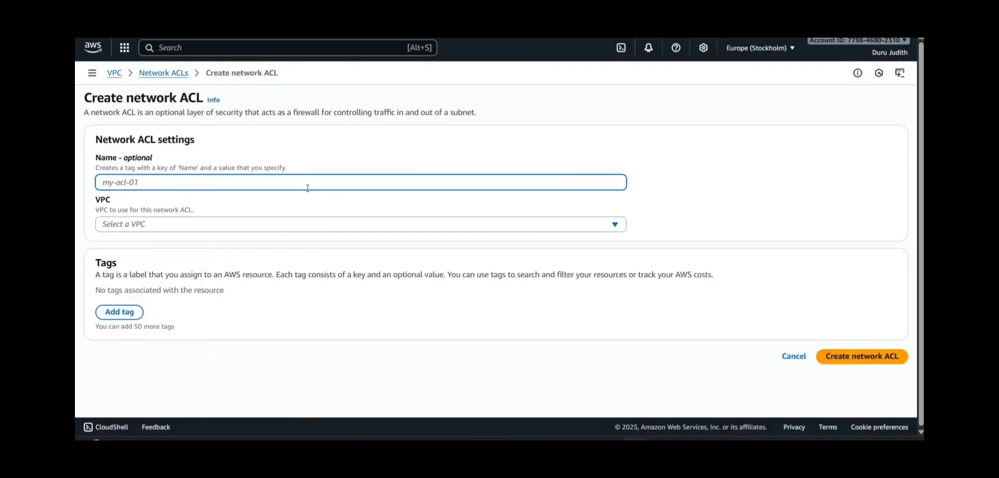
pyautogui.click(257, 185)
pyautogui.write('pr')
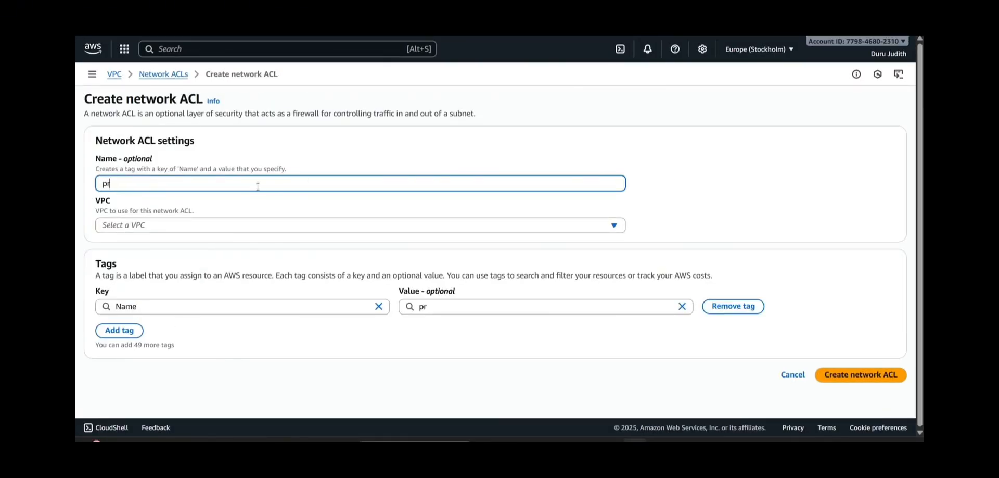
pyautogui.write('ivate-network')
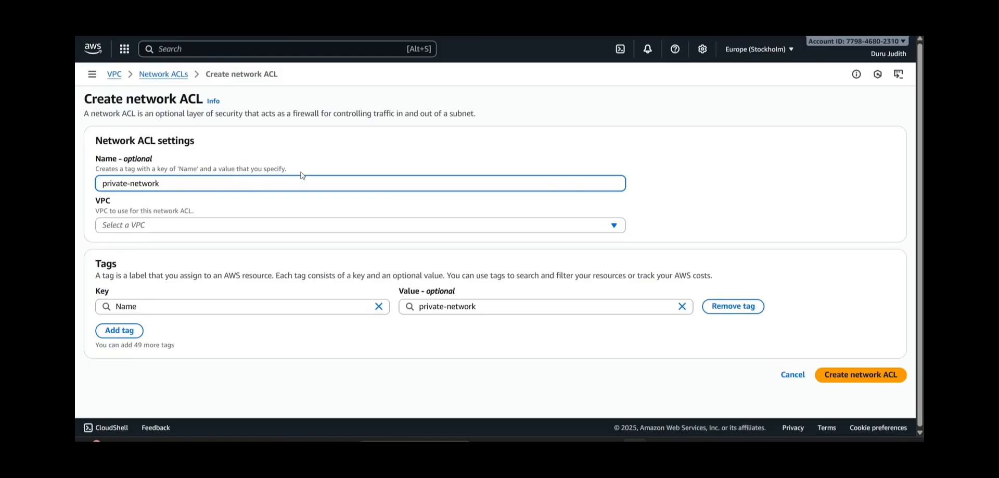
pyautogui.click(260, 225)
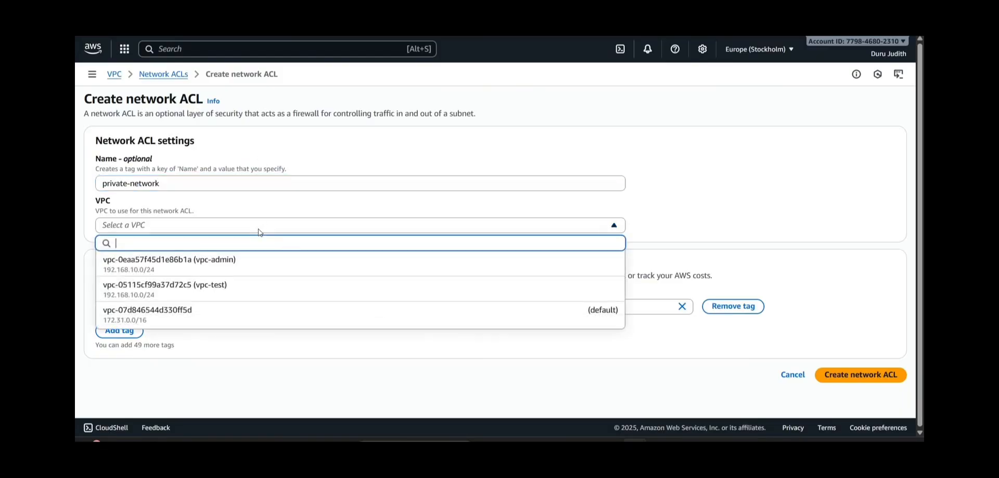
pyautogui.click(197, 263)
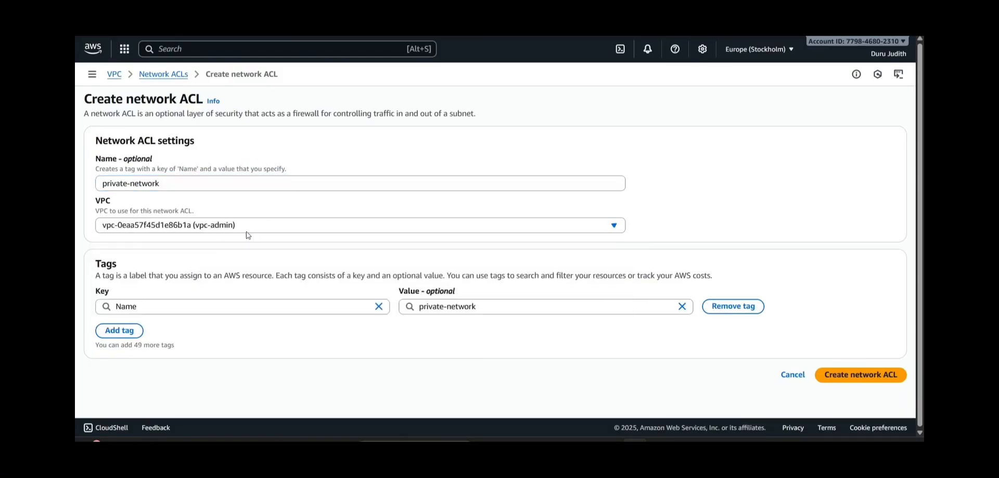
pyautogui.click(849, 374)
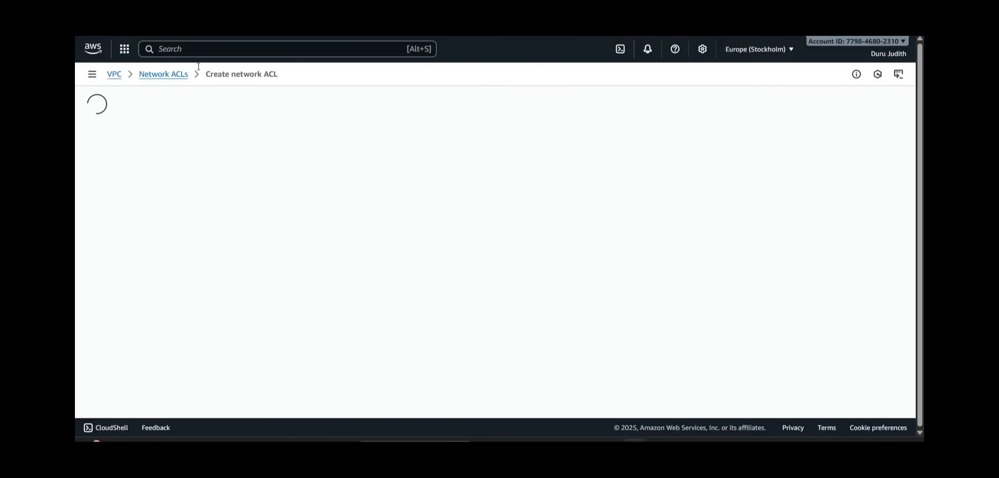
# Add a new inbound rule to the private-network ACL with rule number 100 and type SSH (22)
pyautogui.moveTo(558, 249); pyautogui.dragTo(556, 287)
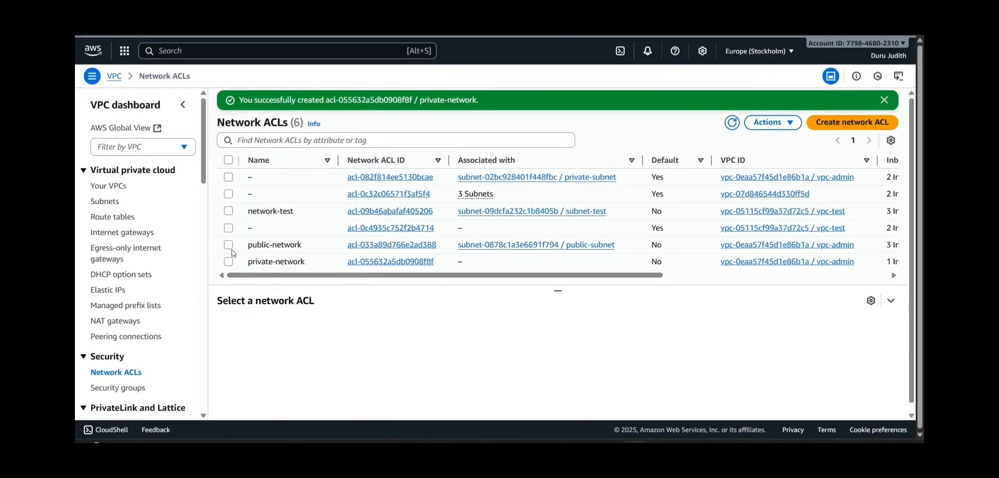
pyautogui.click(228, 262)
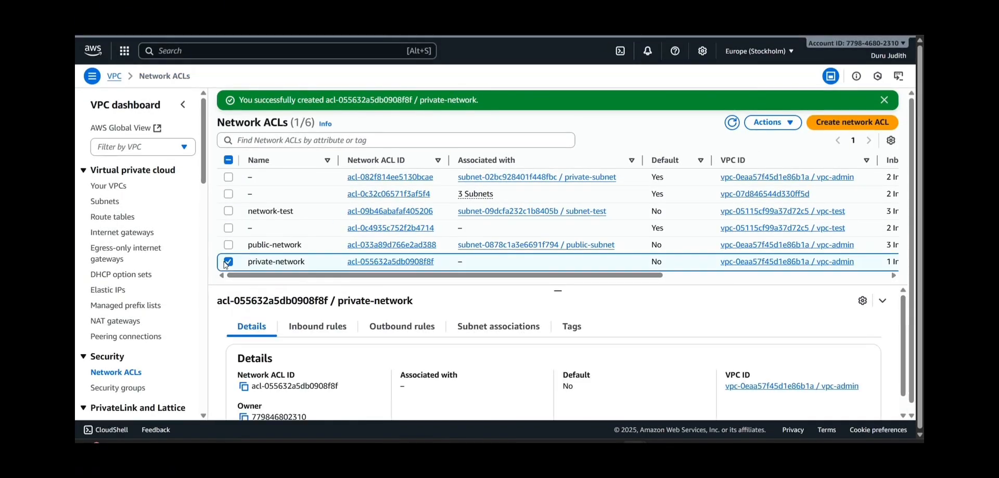
pyautogui.click(317, 325)
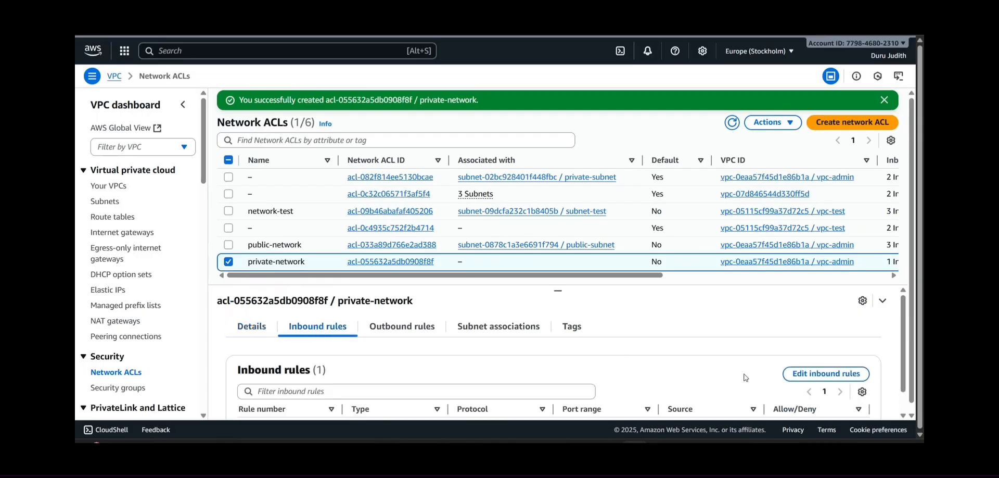
pyautogui.click(836, 374)
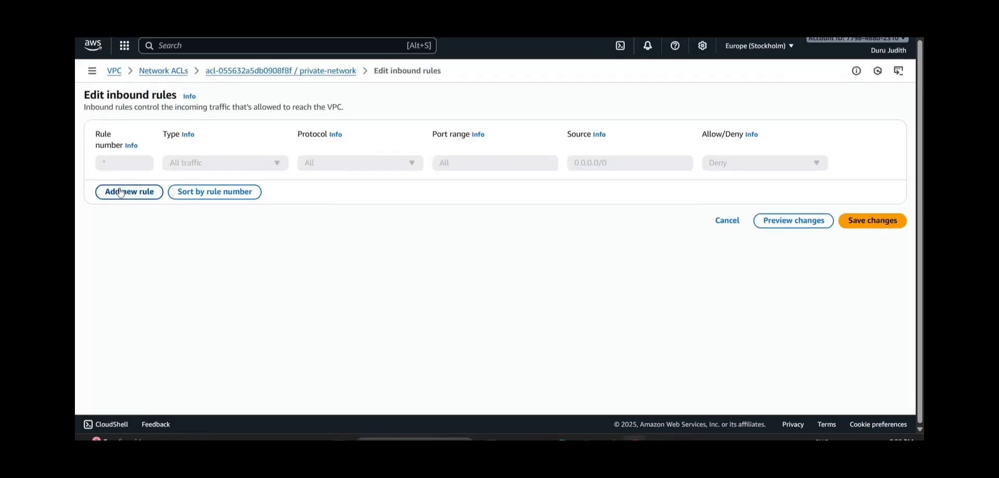
pyautogui.click(122, 192)
pyautogui.click(126, 163)
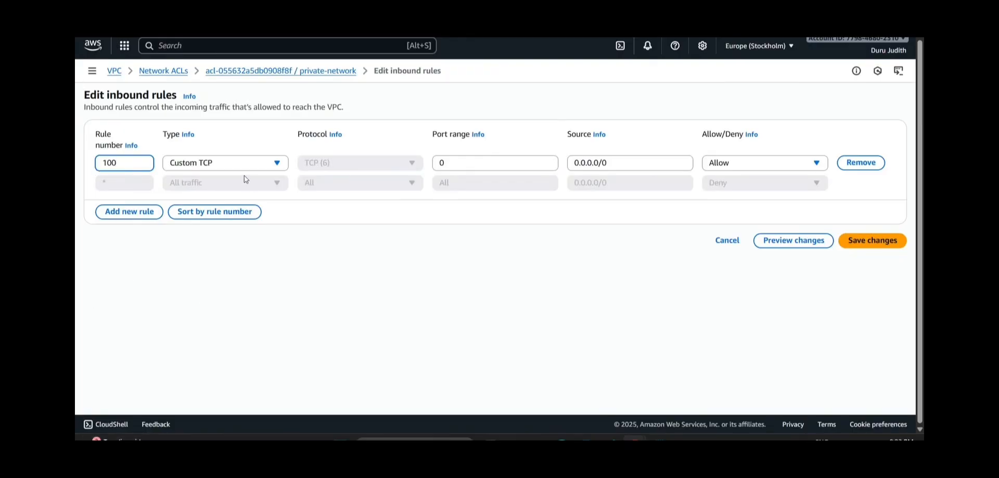
pyautogui.click(198, 163)
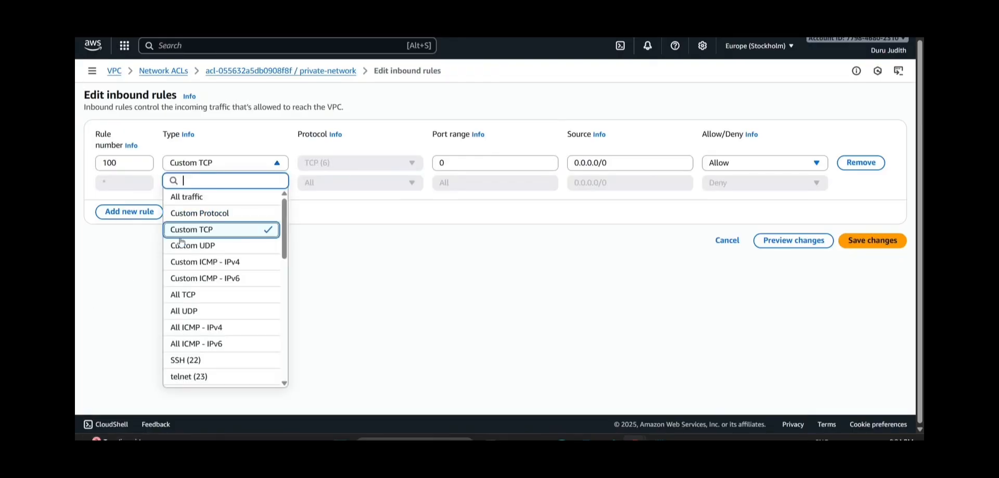
pyautogui.click(205, 354)
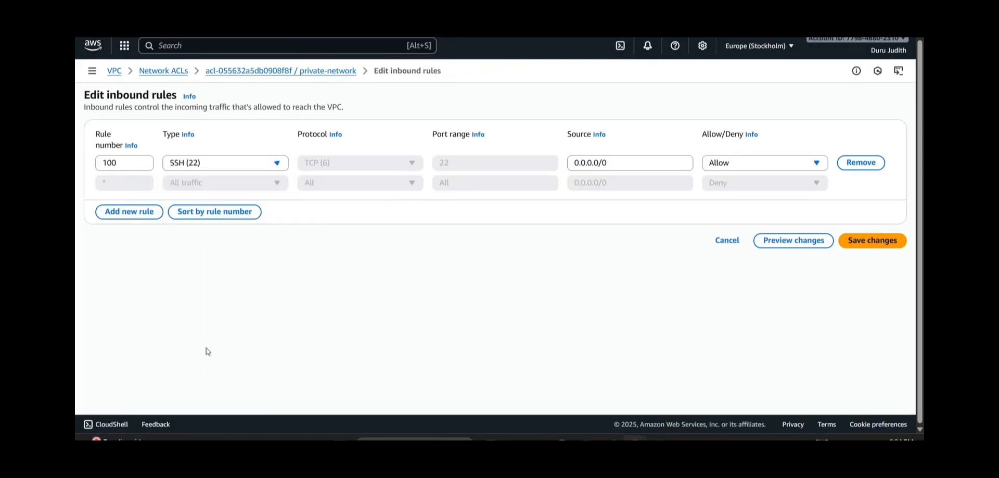
# Copy the public subnet CIDR 192.168.10.0/25 from the text notes and return to the inbound rules
pyautogui.click(640, 161)
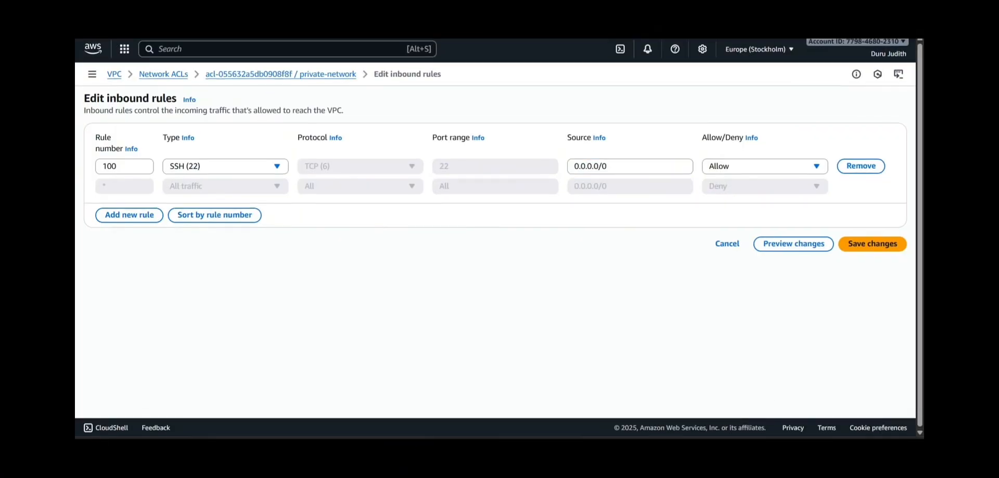
pyautogui.click(652, 440)
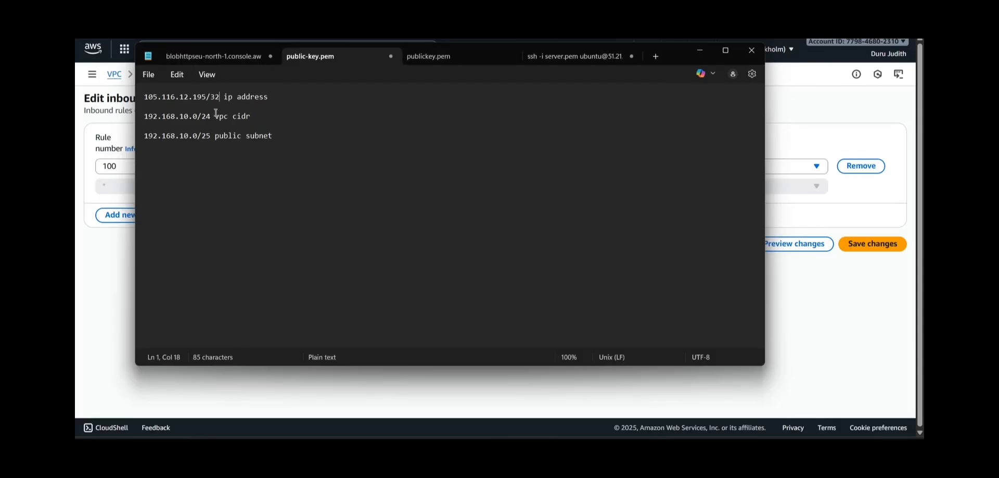
pyautogui.moveTo(210, 133); pyautogui.dragTo(174, 129)
pyautogui.rightClick(167, 137)
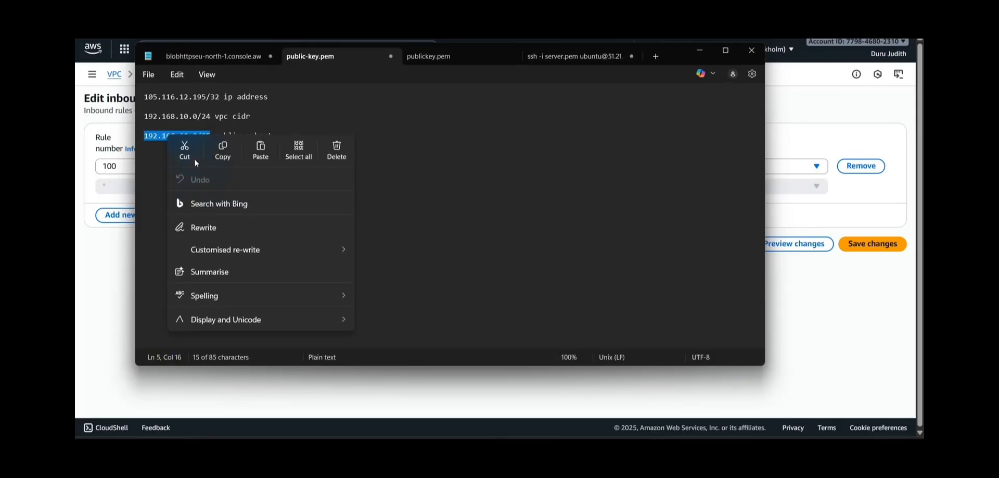
pyautogui.click(215, 156)
pyautogui.click(792, 328)
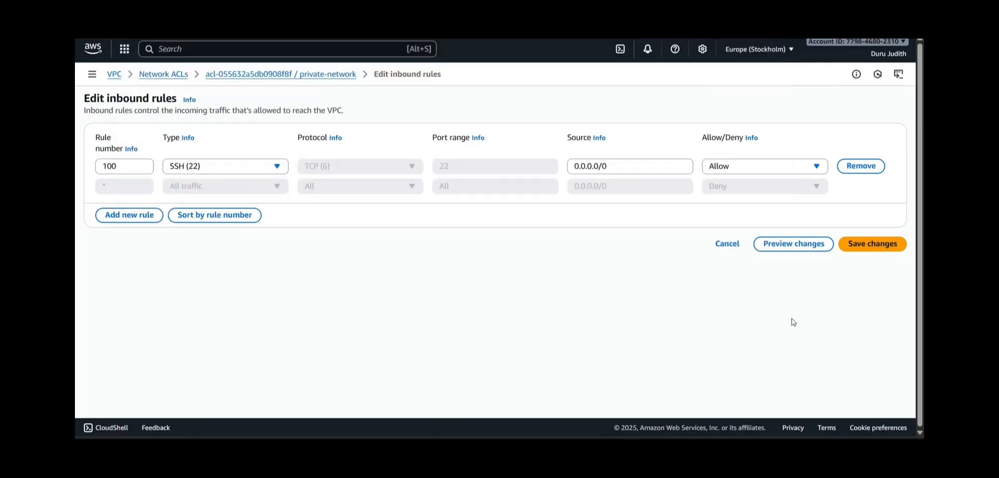
# Replace the source of inbound SSH rule 100 with the copied CIDR 192.168.10.0/25
pyautogui.moveTo(623, 156); pyautogui.dragTo(622, 163)
pyautogui.click(621, 170)
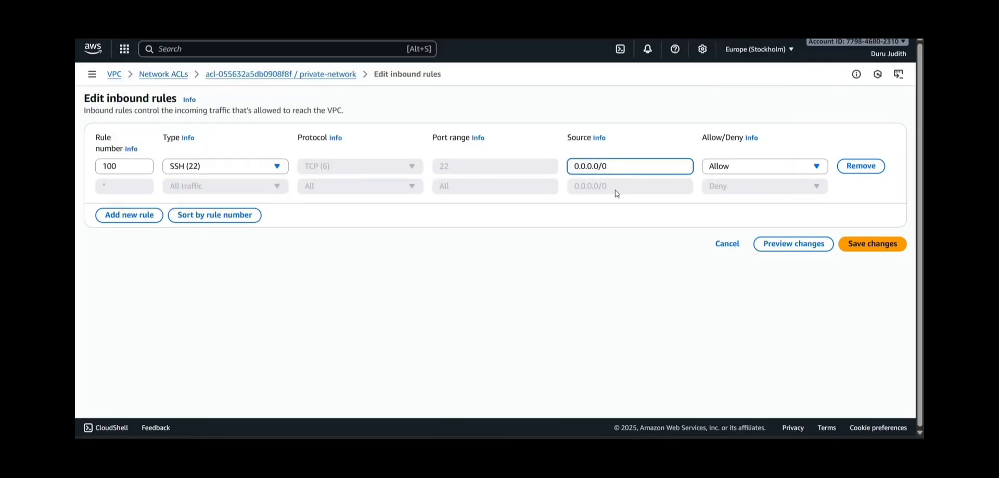
pyautogui.press('BackSpace')
pyautogui.press('BackSpace')
pyautogui.press('BackSpace')
pyautogui.press('BackSpace')
pyautogui.press('BackSpace')
pyautogui.press('BackSpace')
pyautogui.press('BackSpace')
pyautogui.press('BackSpace')
pyautogui.rightClick(596, 167)
pyautogui.click(620, 302)
# Add inbound rule 111 with type MySQL/Aurora (3306) to the private-network ACL
pyautogui.click(125, 212)
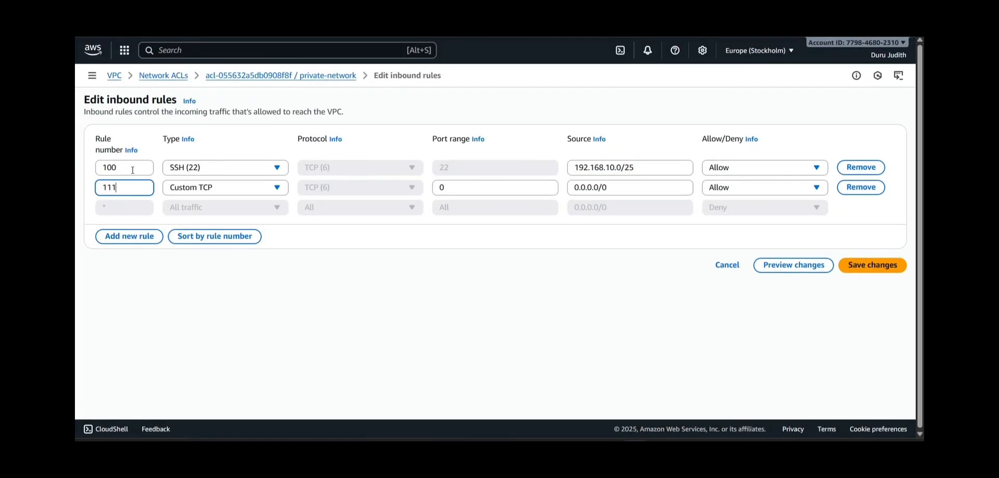
pyautogui.click(254, 186)
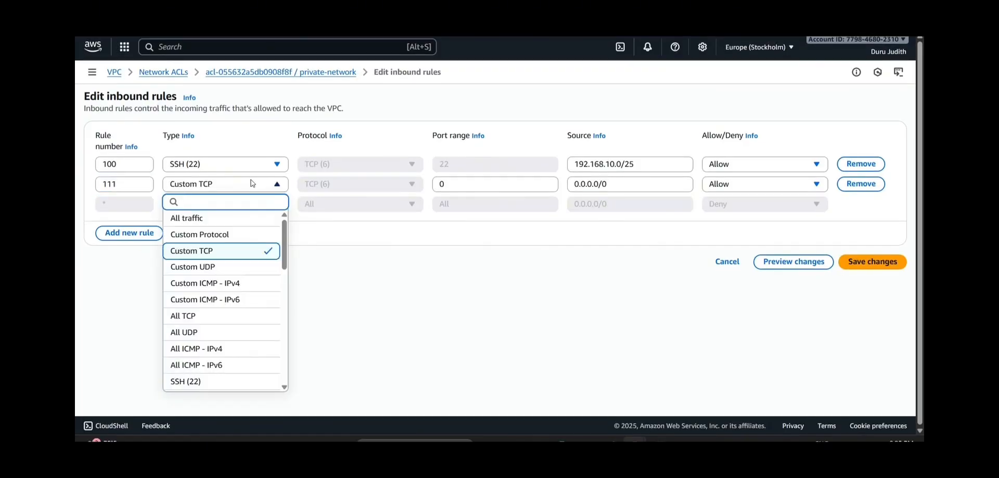
pyautogui.write('33')
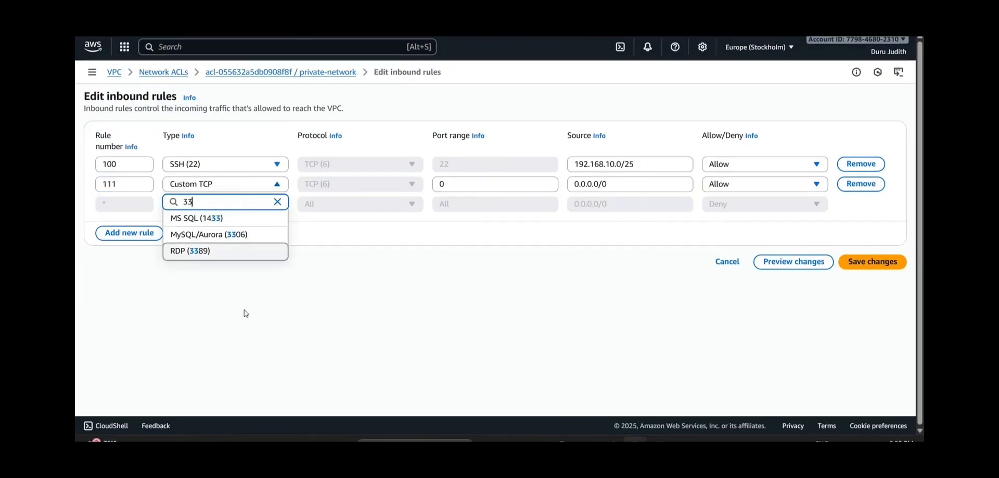
pyautogui.click(210, 235)
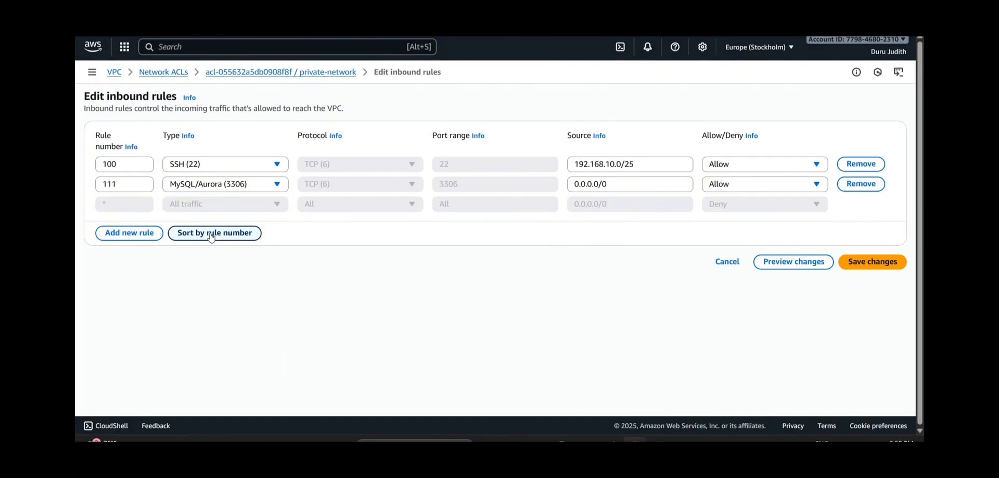
# Consult the CIDR notes and set the source of inbound rule 111 to 192.168.10.0/25
pyautogui.click(617, 187)
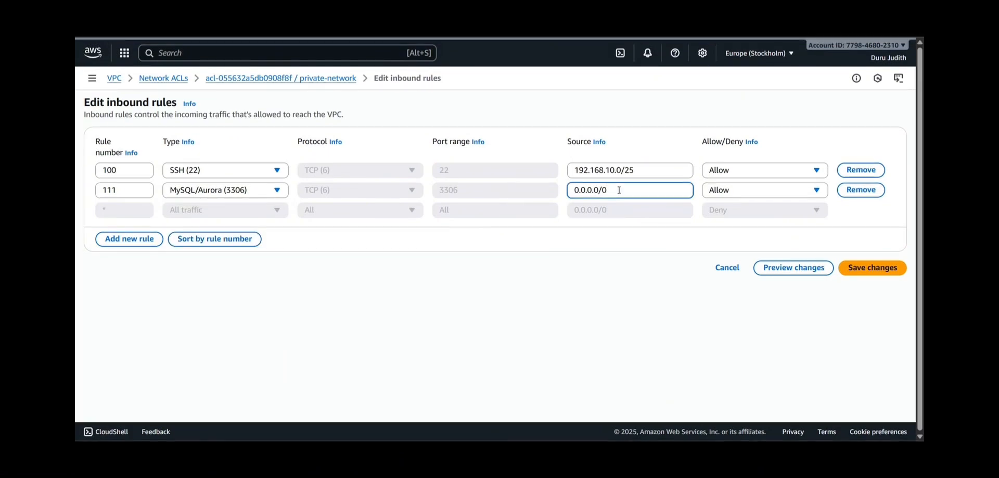
pyautogui.hotkey('alt', 'Tab')
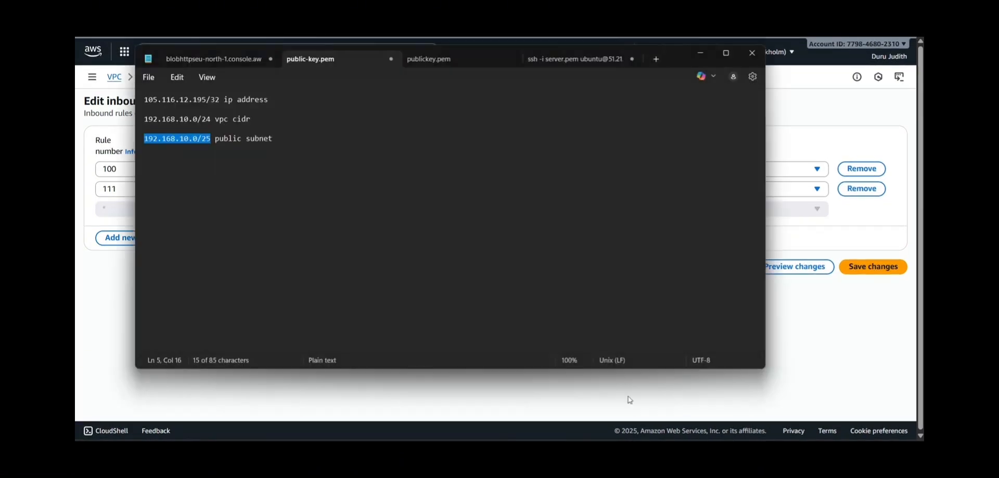
pyautogui.click(408, 235)
pyautogui.moveTo(208, 117); pyautogui.dragTo(140, 121)
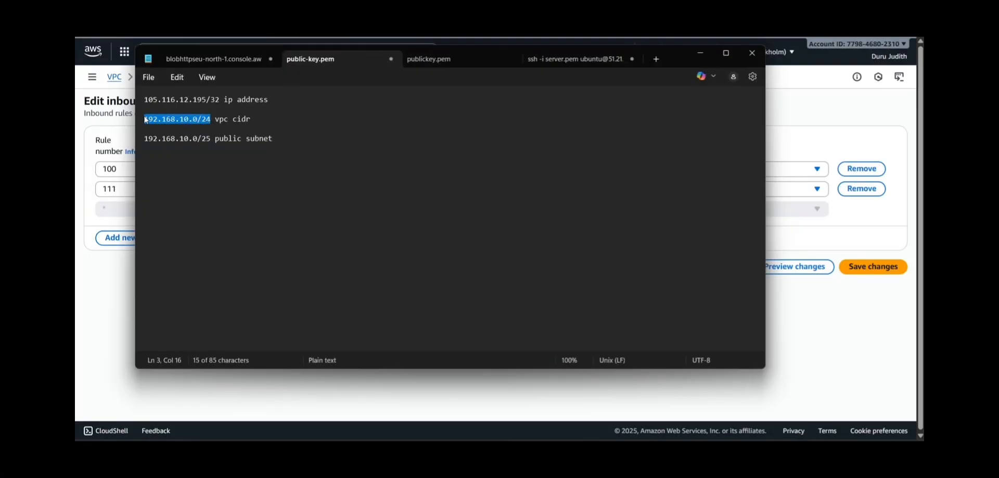
pyautogui.rightClick(146, 119)
pyautogui.hotkey('alt', 'Tab')
pyautogui.rightClick(577, 186)
pyautogui.click(595, 310)
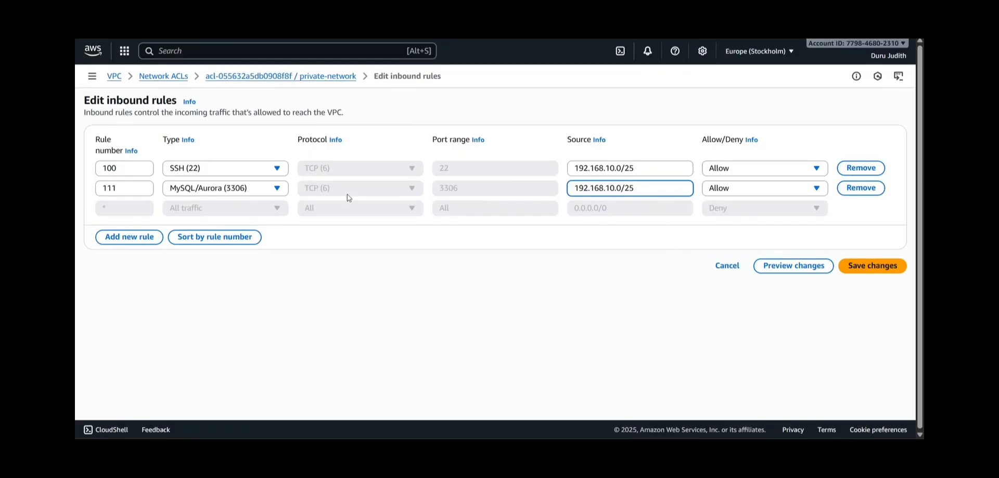
# Add inbound rule 112 with type All traffic set to Deny and save the private-network ACL's inbound rules
pyautogui.moveTo(266, 232); pyautogui.dragTo(167, 236)
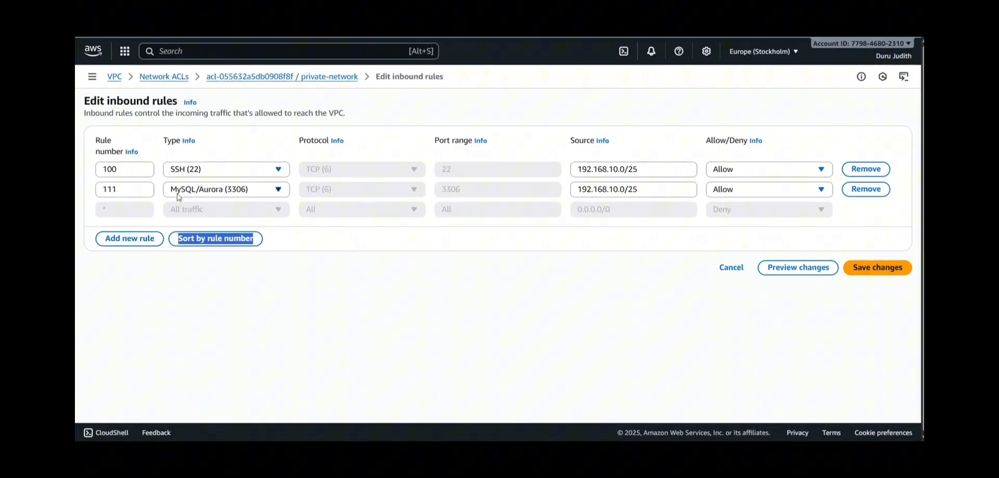
pyautogui.click(130, 238)
pyautogui.click(139, 207)
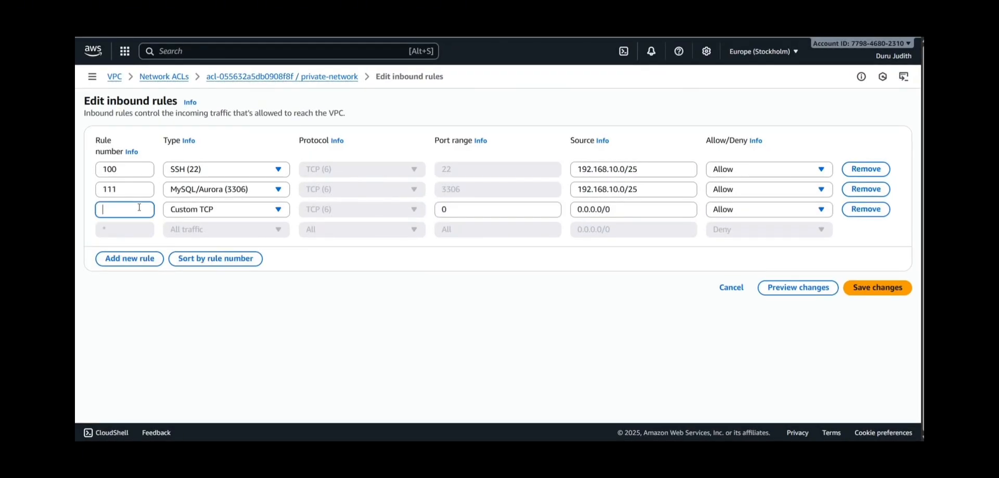
pyautogui.write('11')
pyautogui.click(270, 208)
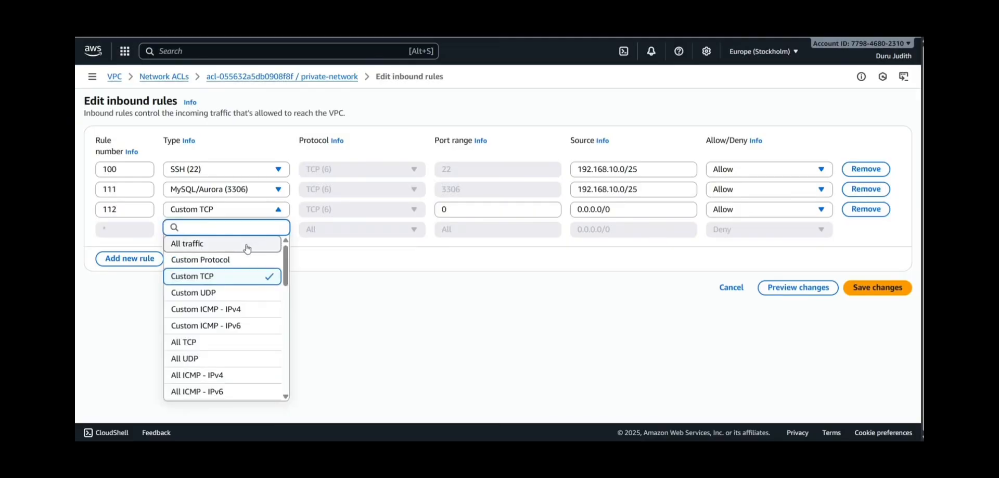
pyautogui.click(249, 242)
pyautogui.click(721, 210)
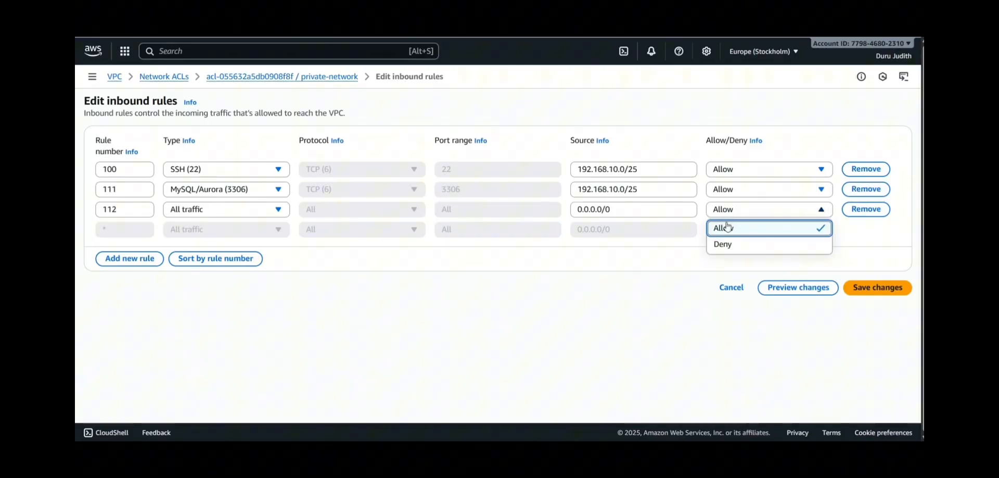
pyautogui.click(728, 244)
pyautogui.click(868, 287)
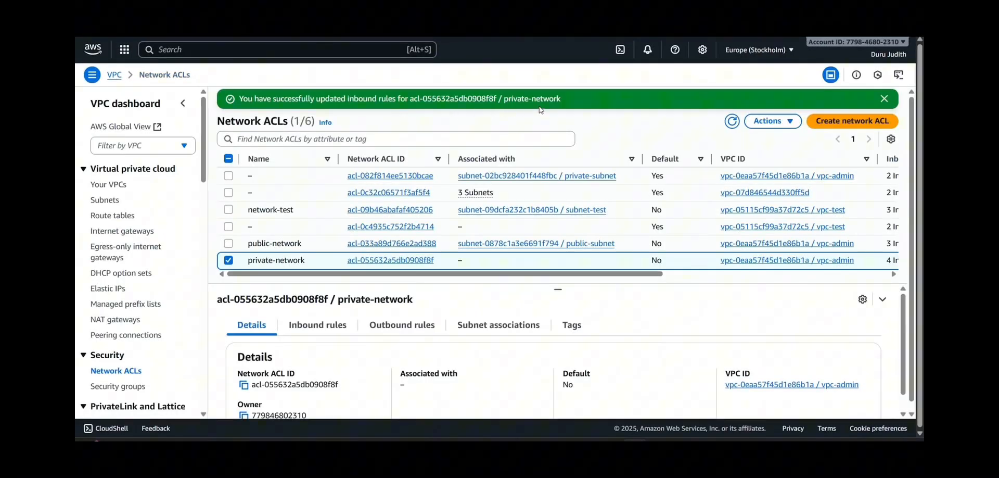
# Add outbound rule 100 with type All traffic to the private-network ACL and save the outbound rules
pyautogui.click(318, 325)
pyautogui.click(402, 325)
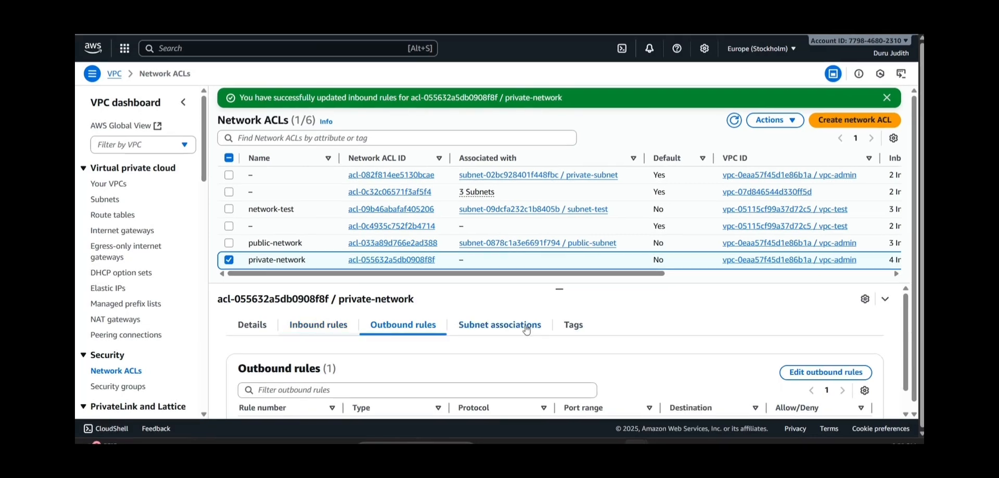
pyautogui.click(825, 372)
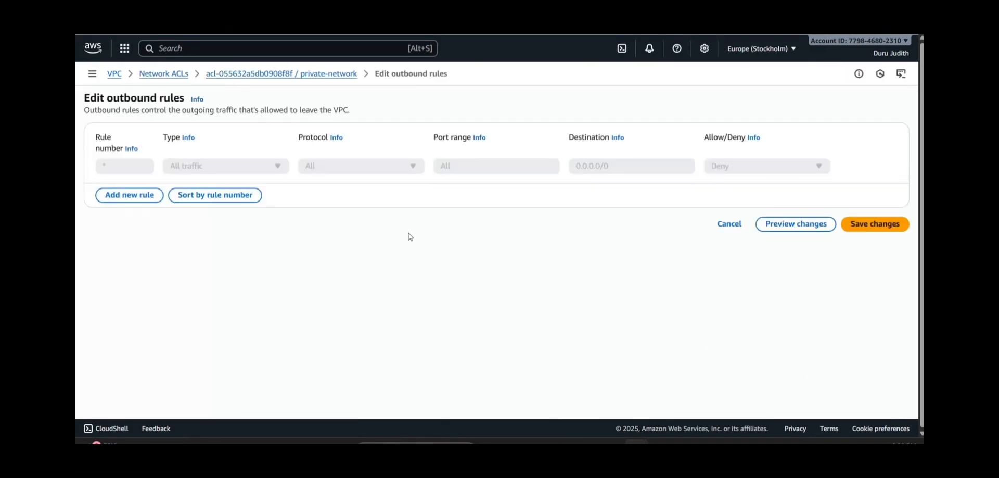
pyautogui.click(133, 196)
pyautogui.click(121, 167)
pyautogui.write('100')
pyautogui.click(207, 171)
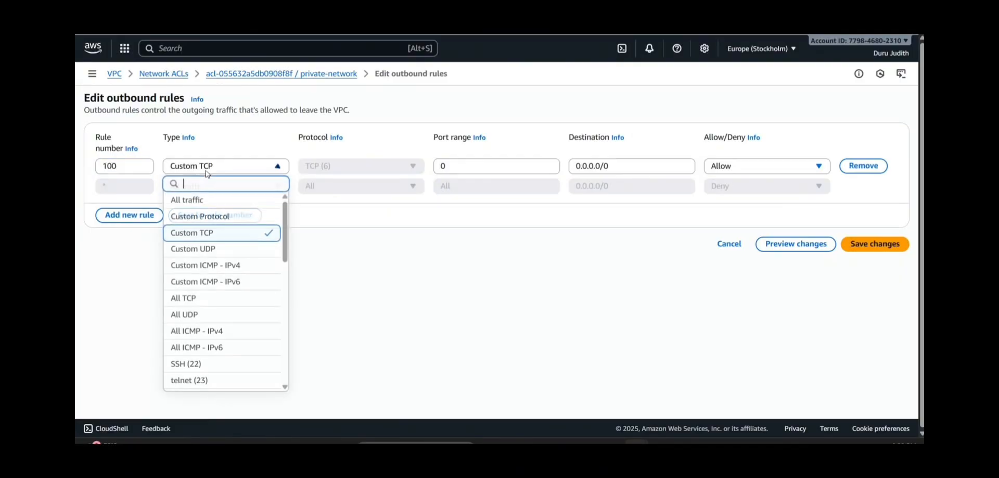
pyautogui.click(209, 213)
pyautogui.click(209, 170)
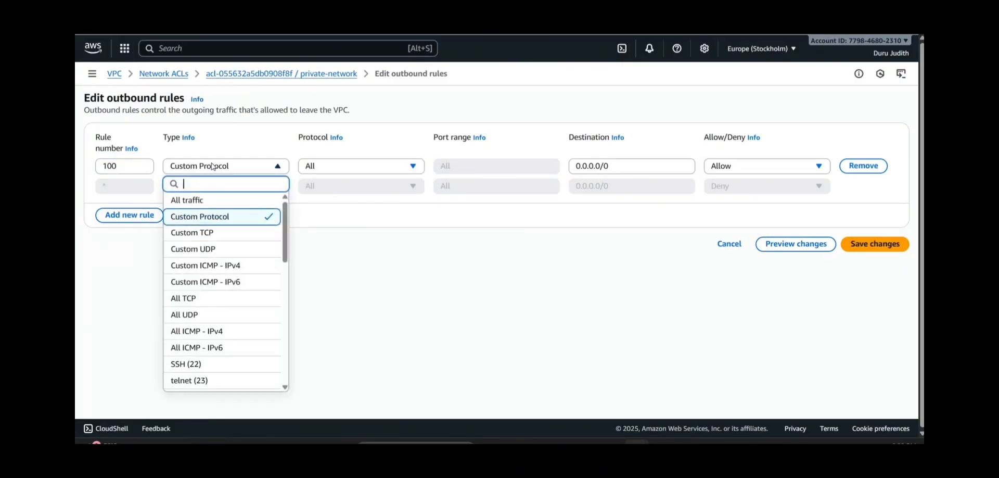
pyautogui.click(208, 200)
pyautogui.click(843, 243)
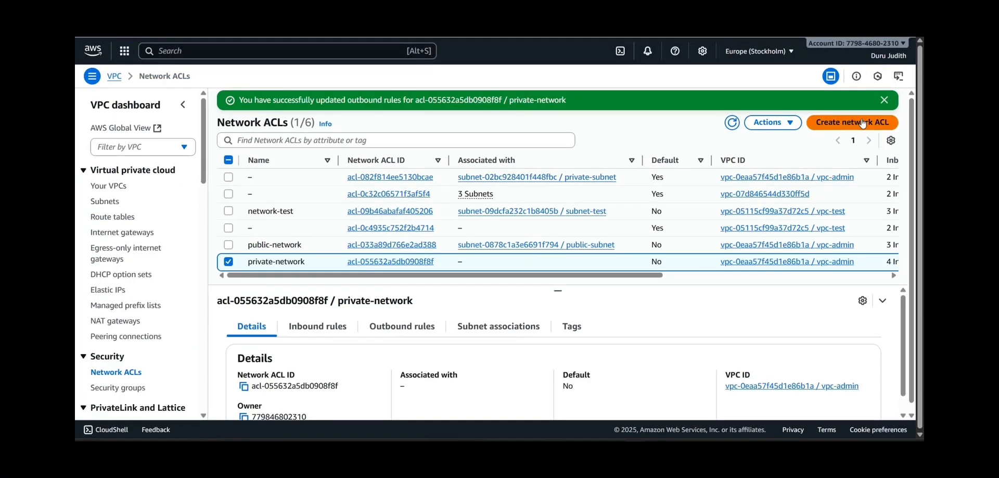
# Associate private-subnet with the private-network ACL and save the association
pyautogui.click(773, 122)
pyautogui.click(774, 182)
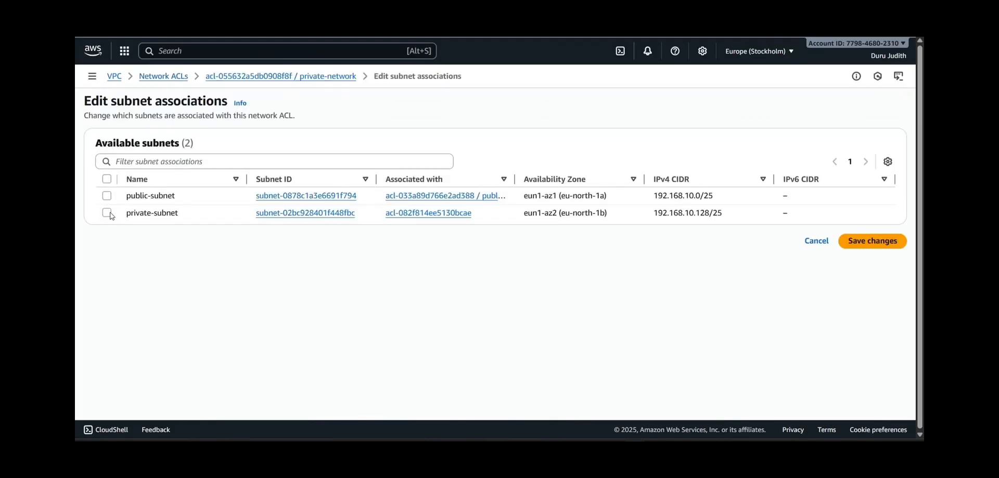
pyautogui.click(108, 213)
pyautogui.click(872, 297)
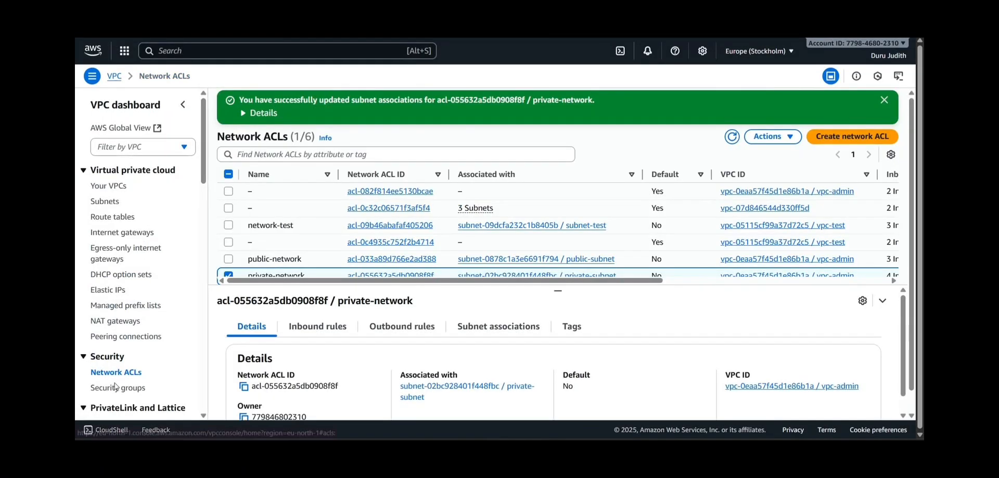
# Search for ec2, go to the EC2 service and start launching a new instance
pyautogui.click(189, 49)
pyautogui.write('ec2')
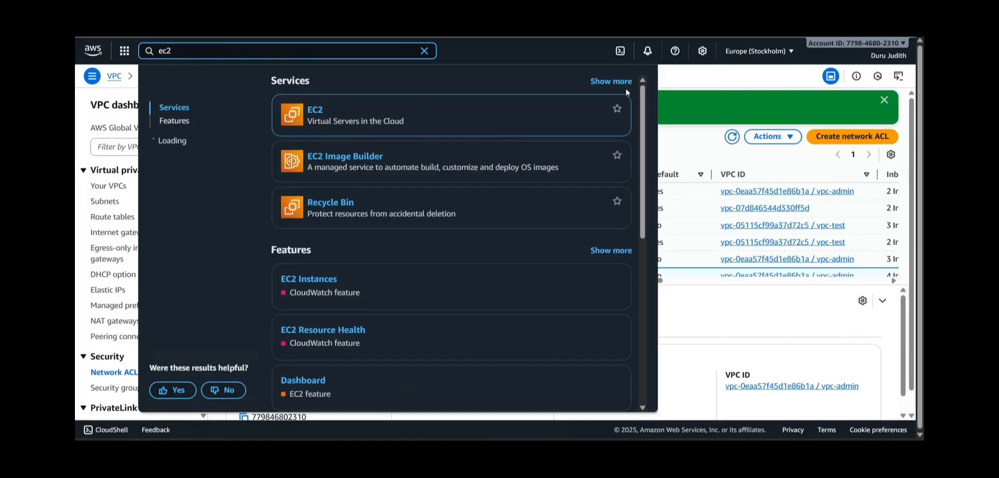
pyautogui.click(324, 109)
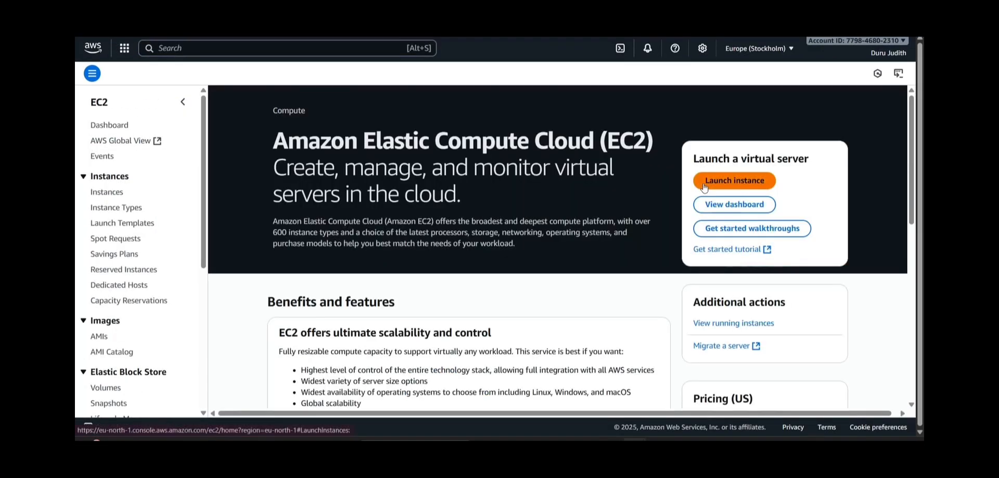
pyautogui.click(704, 186)
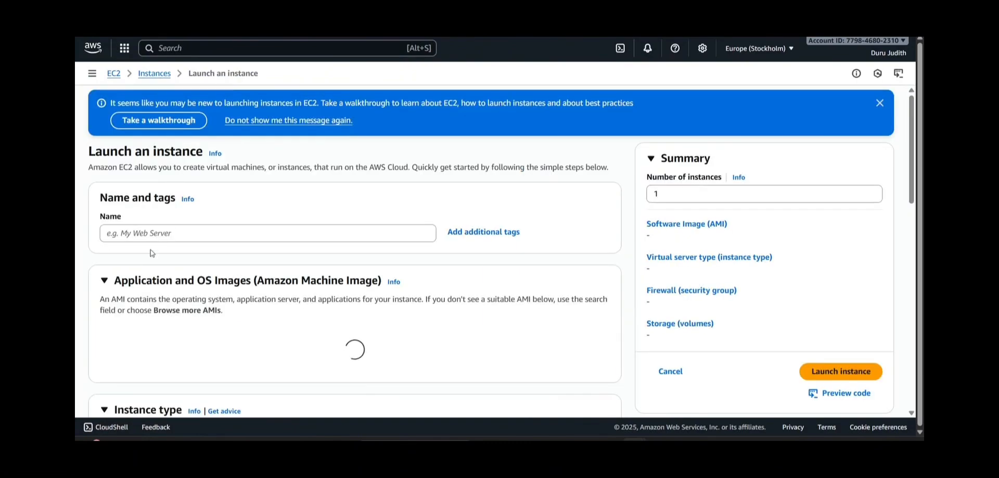
# Name the new instance web-server and choose the Ubuntu 24.04 machine image
pyautogui.click(177, 232)
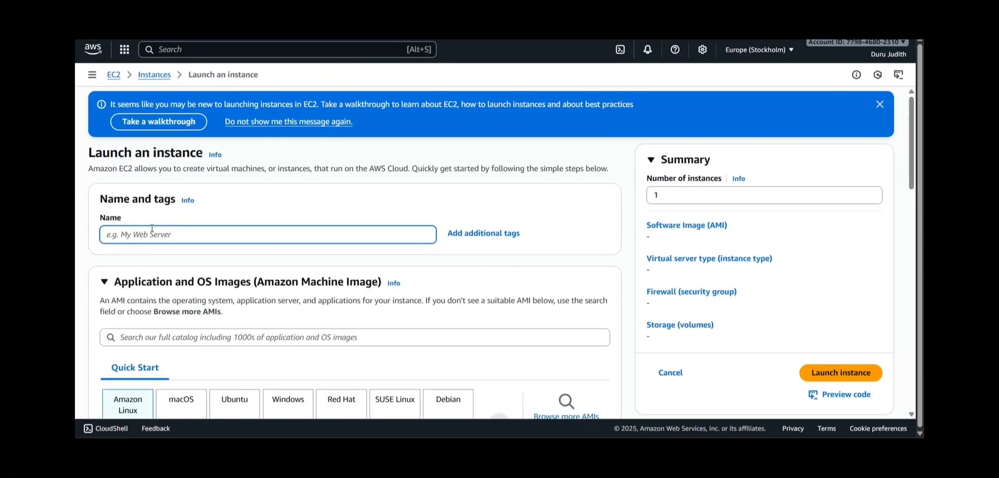
pyautogui.write('we')
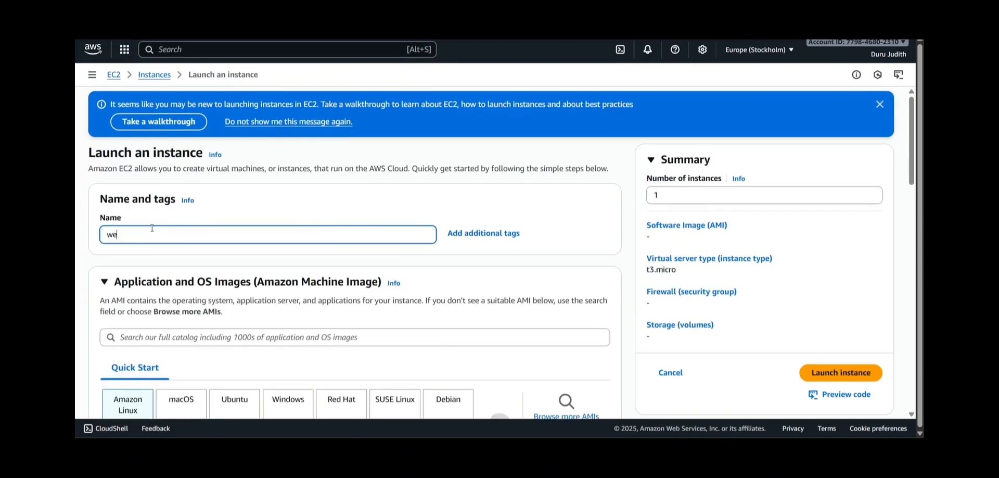
pyautogui.write('b-')
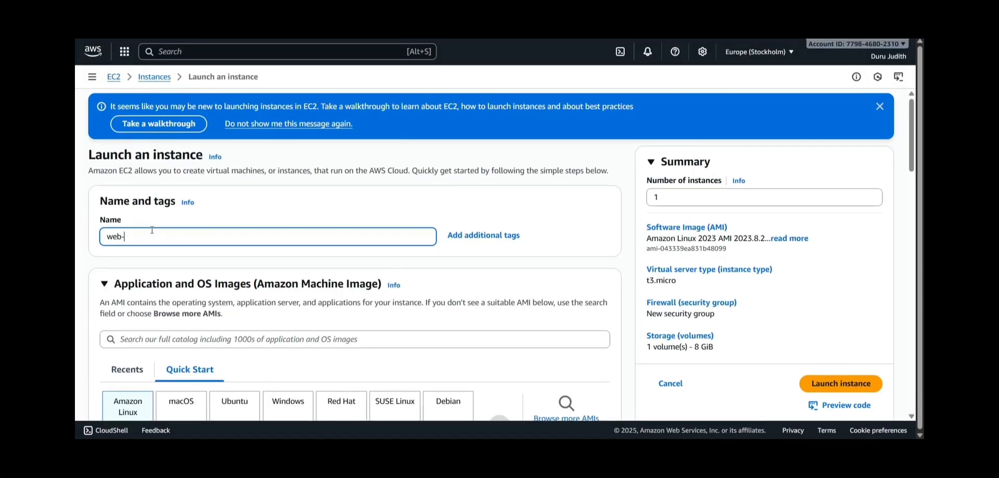
pyautogui.write('server')
pyautogui.scroll(-1, 377, 247)
pyautogui.scroll(-7, 299, 194)
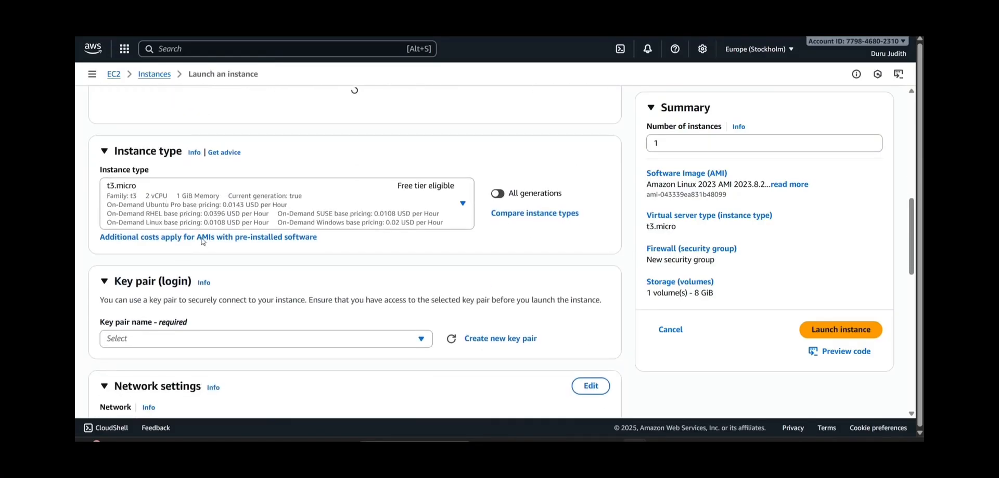
# Create a new RSA key pair named test-key in .pem format for the instance
pyautogui.scroll(-1, 364, 238)
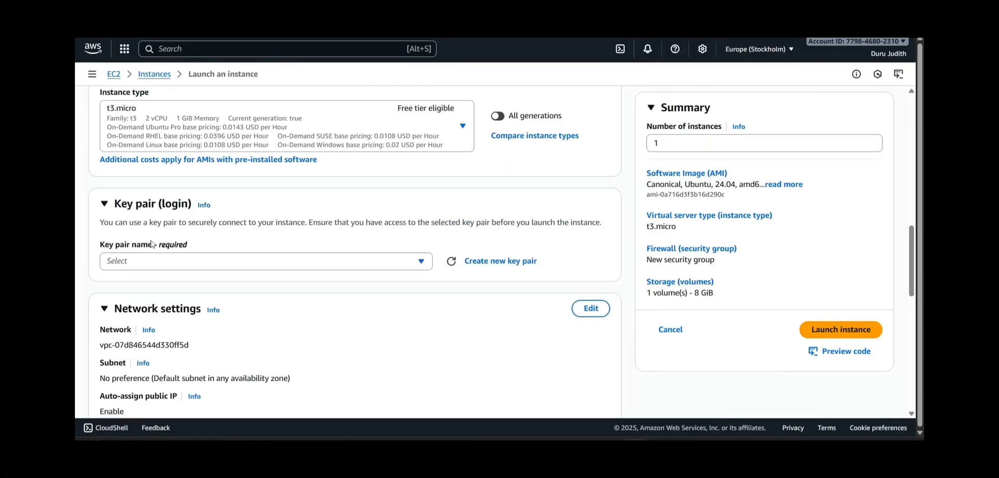
pyautogui.click(383, 265)
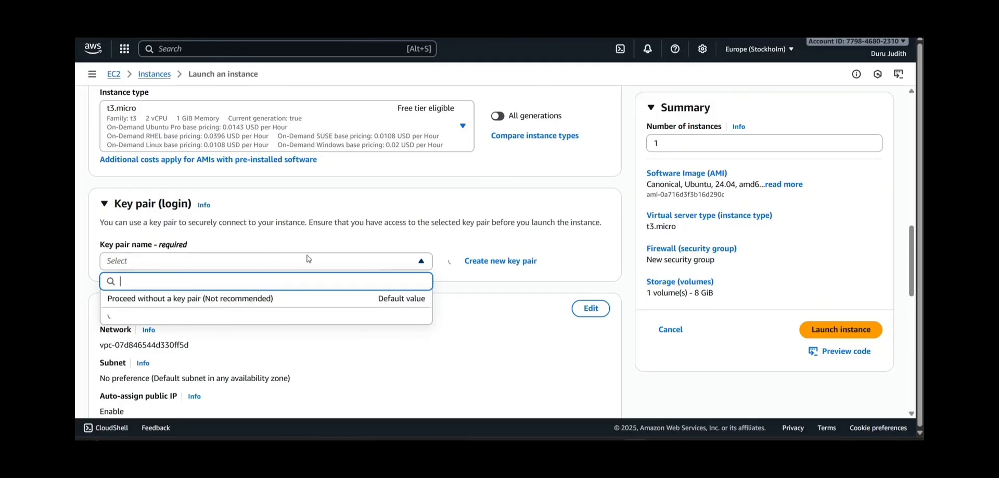
pyautogui.scroll(-3, 125, 312)
pyautogui.scroll(2, 156, 315)
pyautogui.scroll(-2, 310, 351)
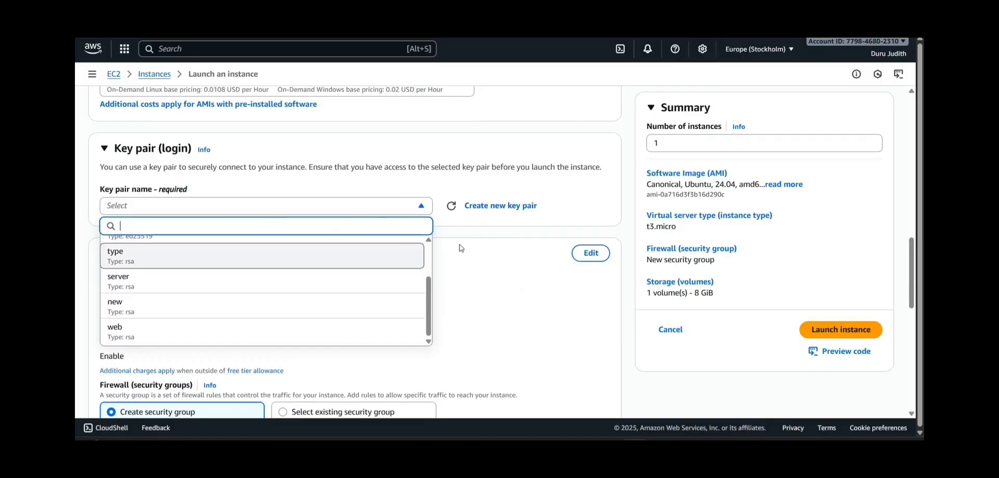
pyautogui.click(421, 207)
pyautogui.click(497, 208)
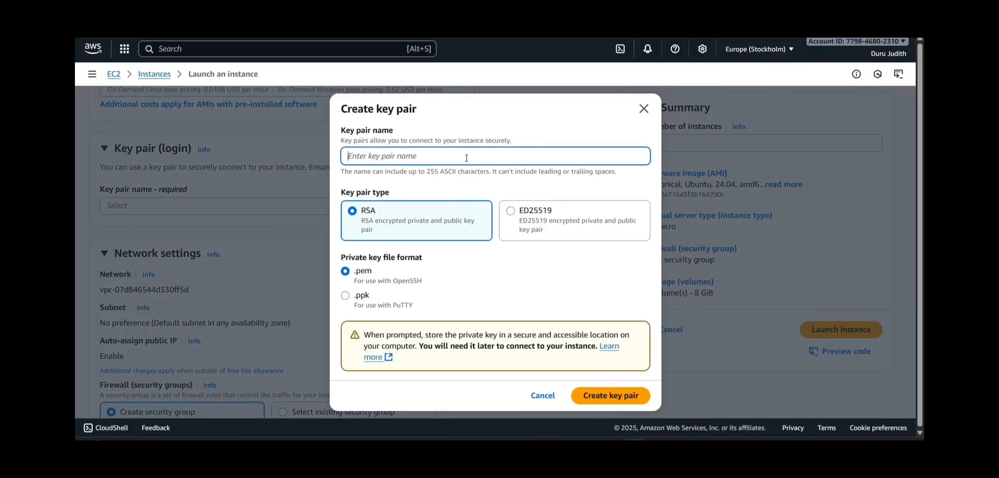
pyautogui.write('test-keu')
pyautogui.press('BackSpace')
pyautogui.write('y')
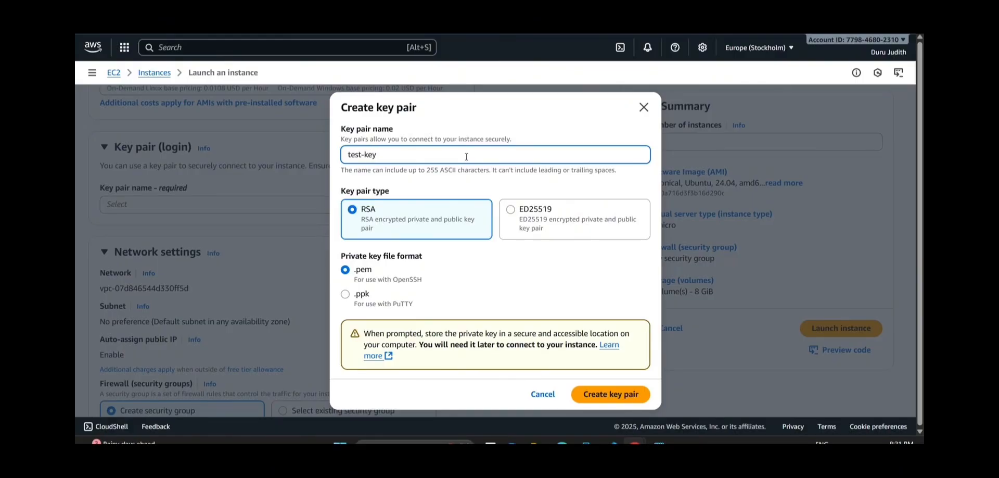
pyautogui.click(623, 397)
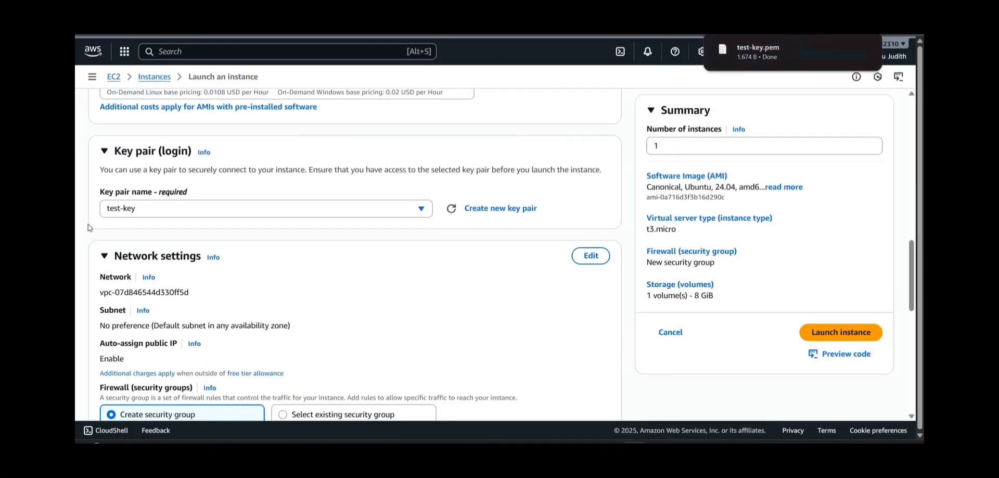
# Edit the instance's network settings and choose vpc-admin as its VPC
pyautogui.scroll(-2, 187, 140)
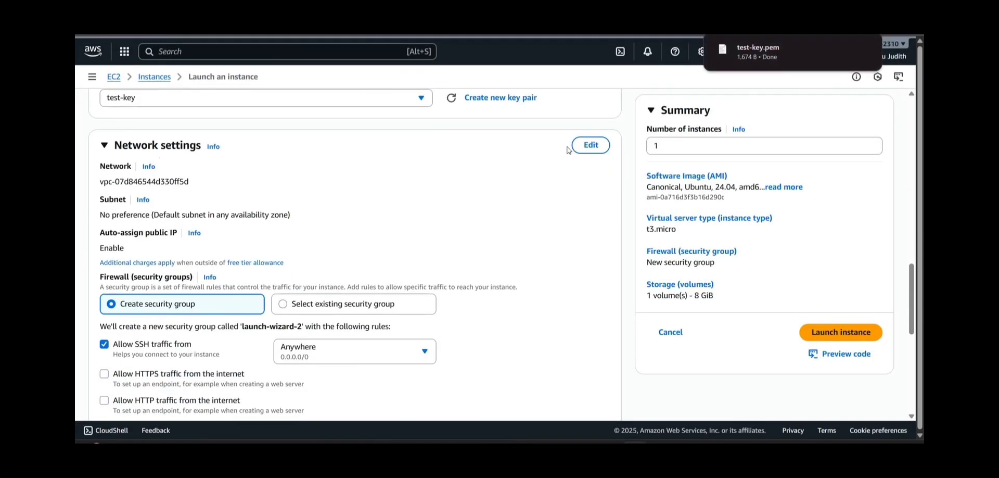
pyautogui.click(591, 148)
pyautogui.click(266, 187)
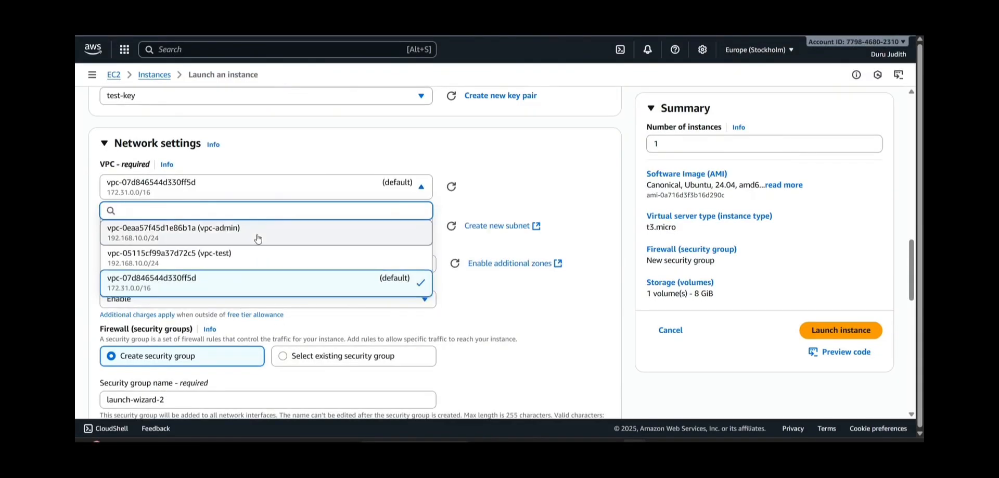
pyautogui.click(333, 248)
# Assign the existing security group security-admin to the instance and launch it
pyautogui.scroll(-2, 348, 242)
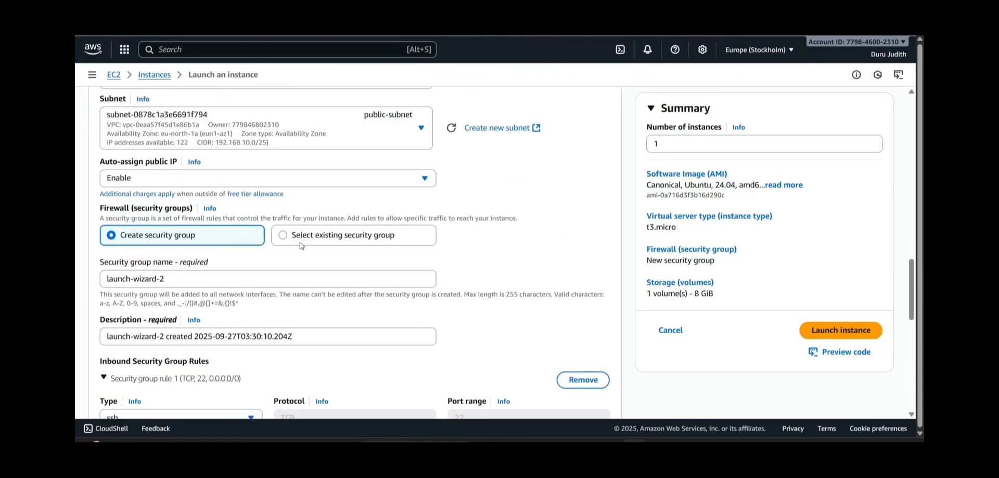
pyautogui.click(315, 236)
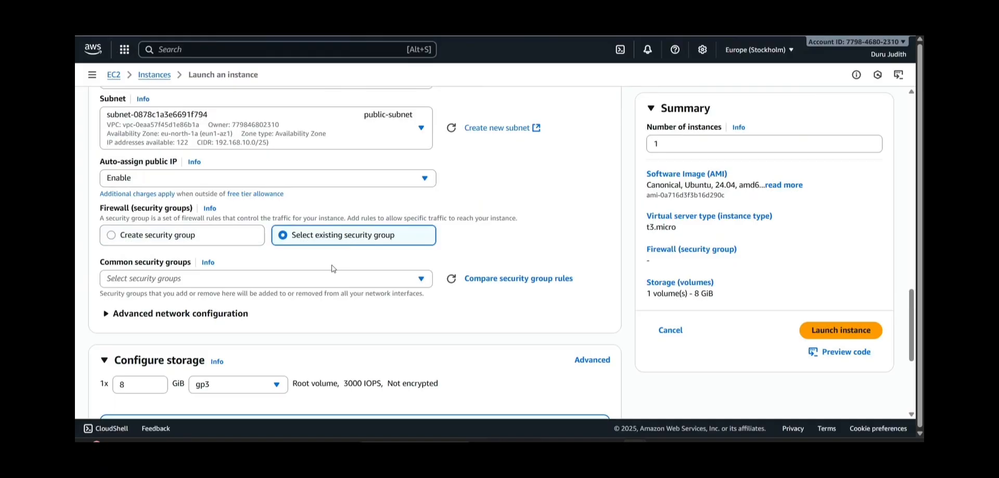
pyautogui.click(221, 279)
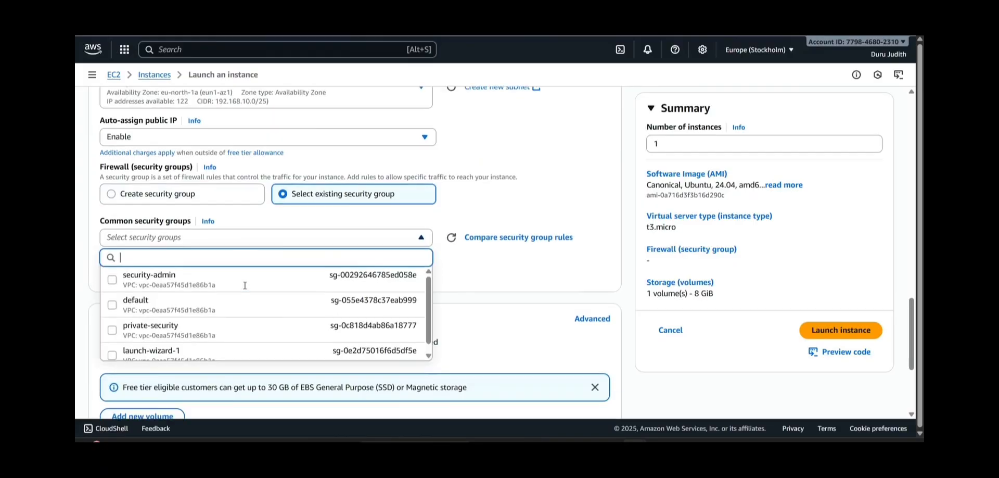
pyautogui.scroll(-2, 180, 250)
pyautogui.click(177, 219)
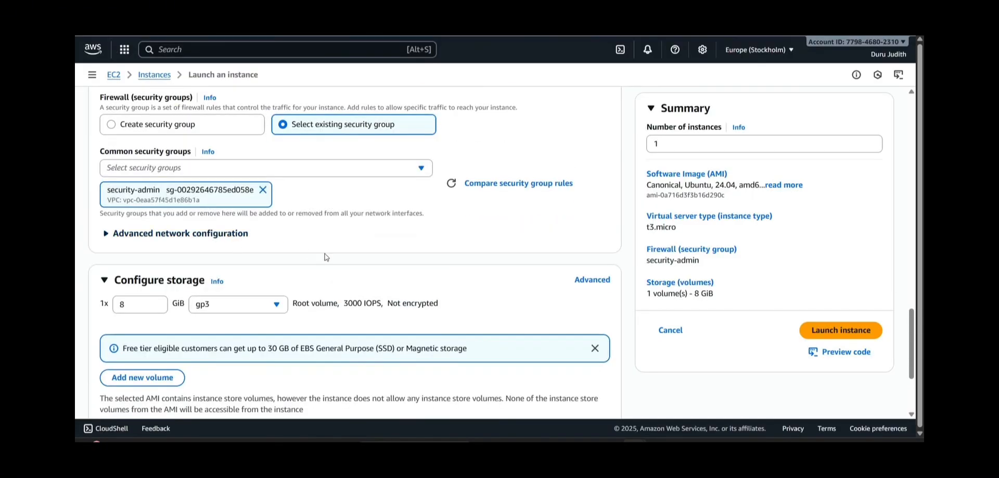
pyautogui.scroll(-2, 396, 249)
pyautogui.click(851, 334)
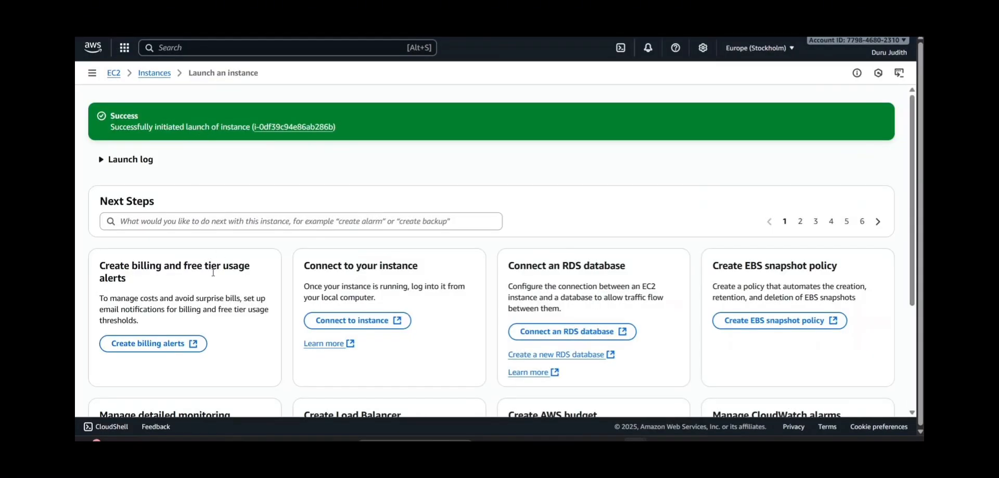
# Connect to the web-server instance through EC2 Instance Connect using its public IP, and clear the terminal
pyautogui.click(155, 74)
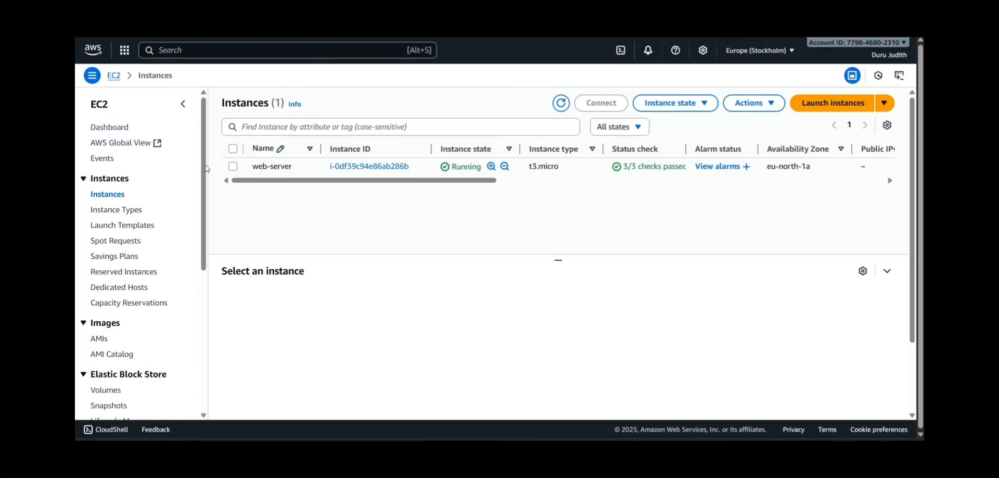
pyautogui.click(233, 166)
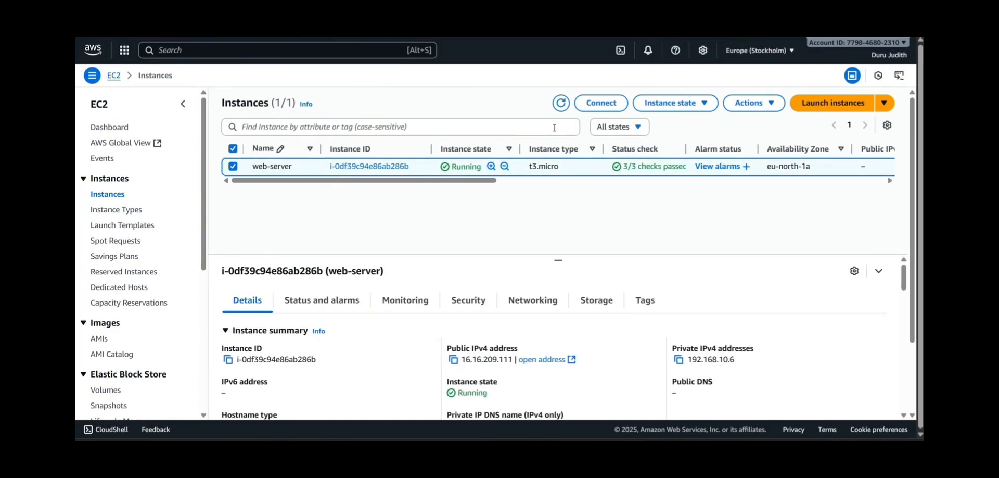
pyautogui.click(596, 102)
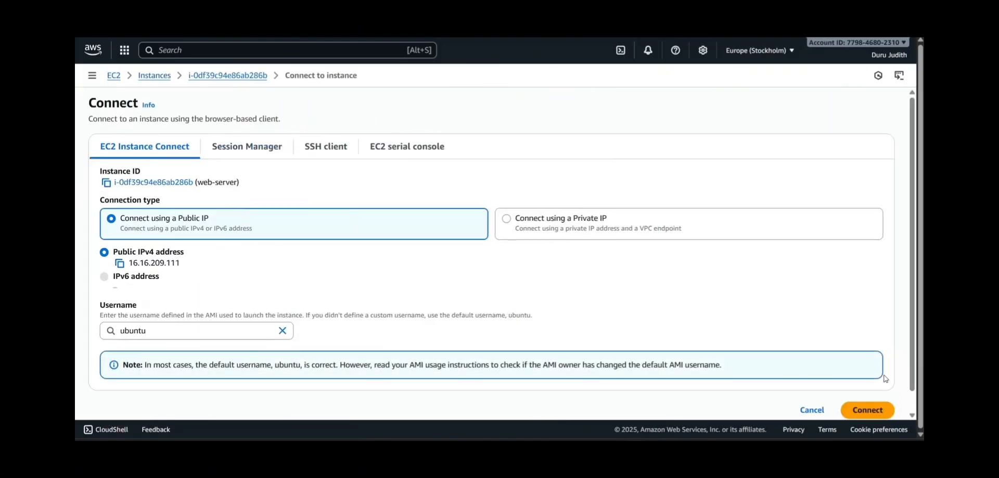
pyautogui.click(865, 411)
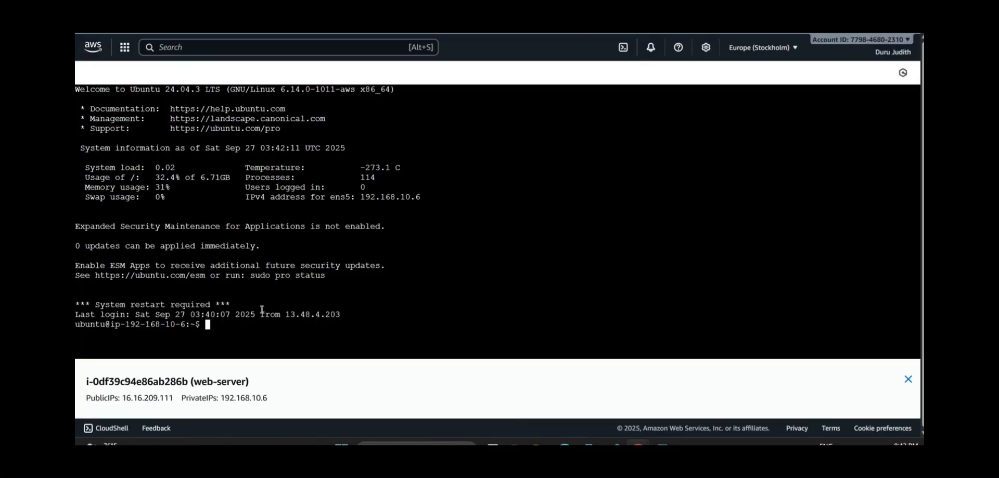
pyautogui.write('clear')
pyautogui.press('Return')
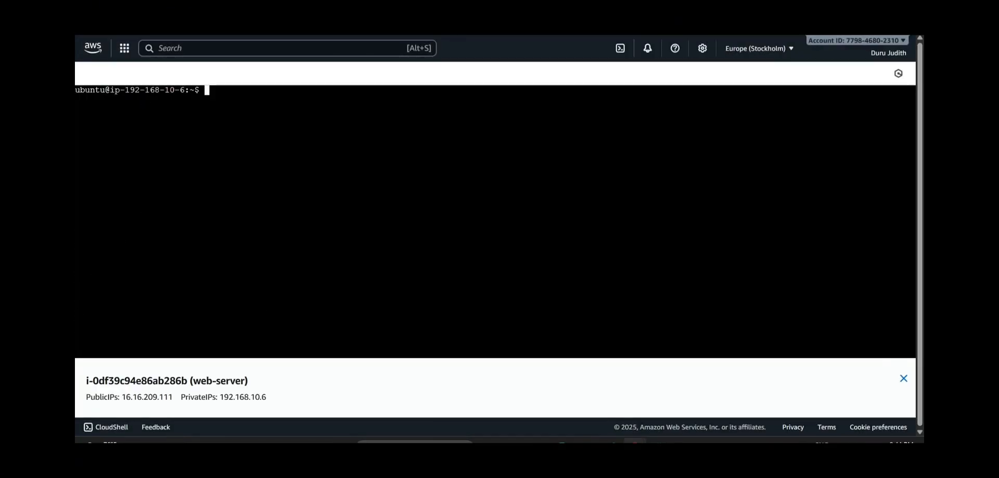
# Copy the example SSH client command from the web-server instance's connection options
pyautogui.click(167, 11)
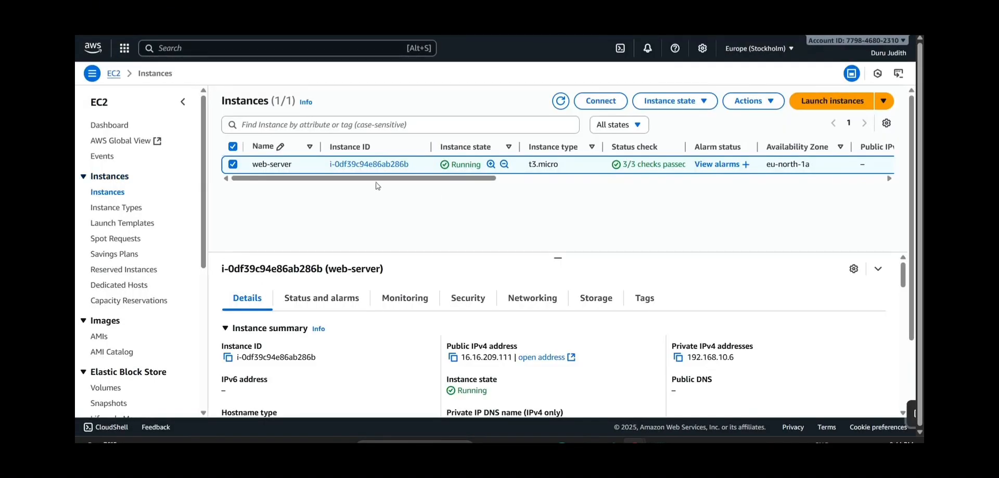
pyautogui.click(600, 100)
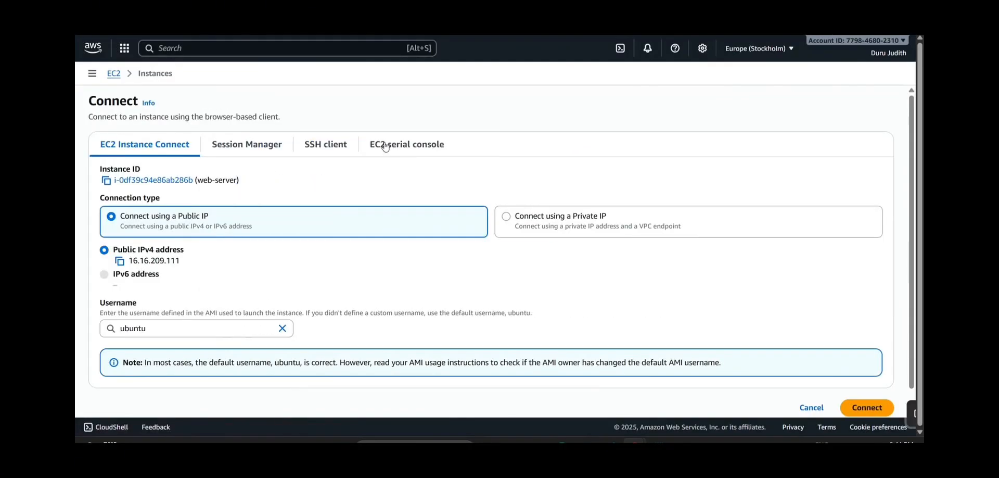
pyautogui.click(325, 145)
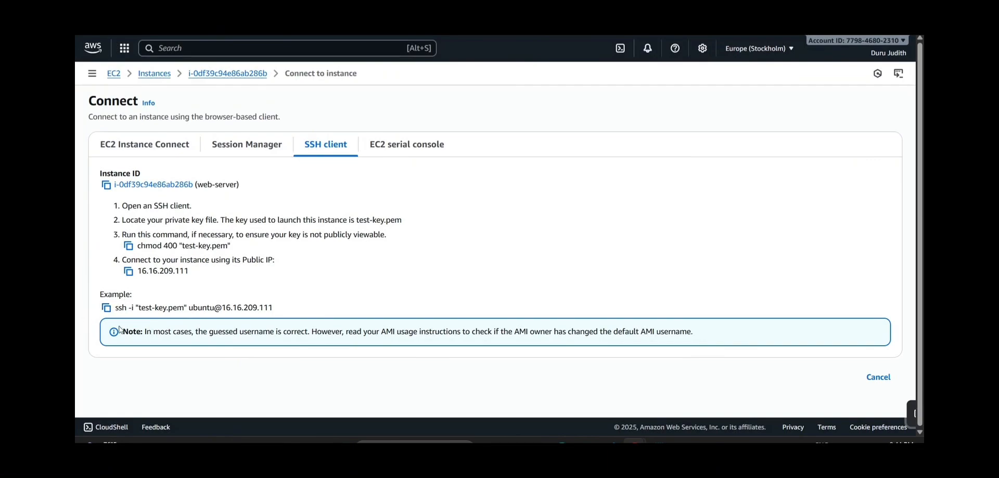
pyautogui.click(106, 308)
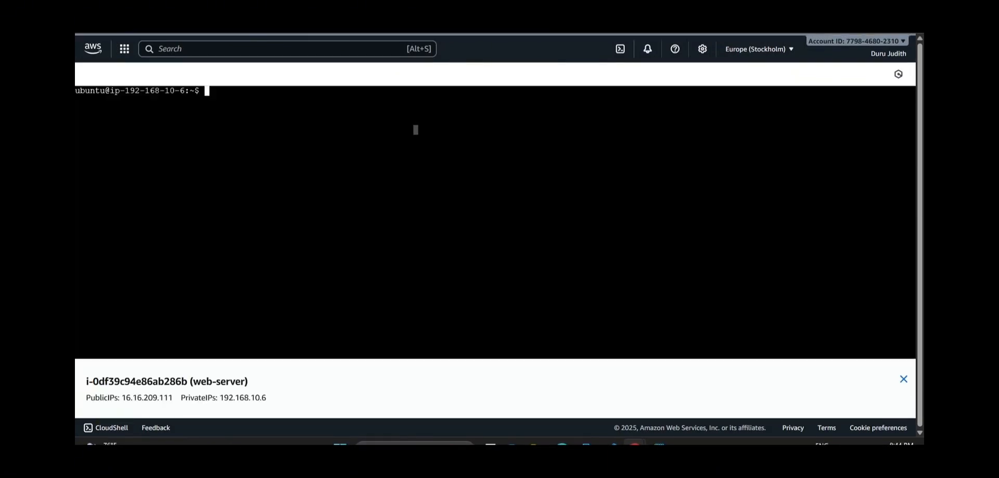
# Try to connect from the instance terminal with the copied ssh command using test-key.pem, answering yes to continue connecting
pyautogui.rightClick(217, 100)
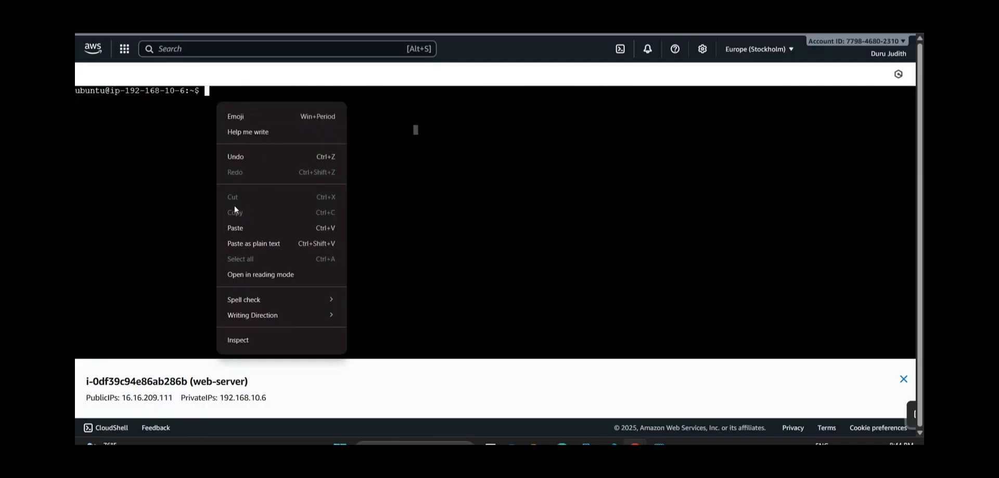
pyautogui.click(245, 229)
pyautogui.press('Return')
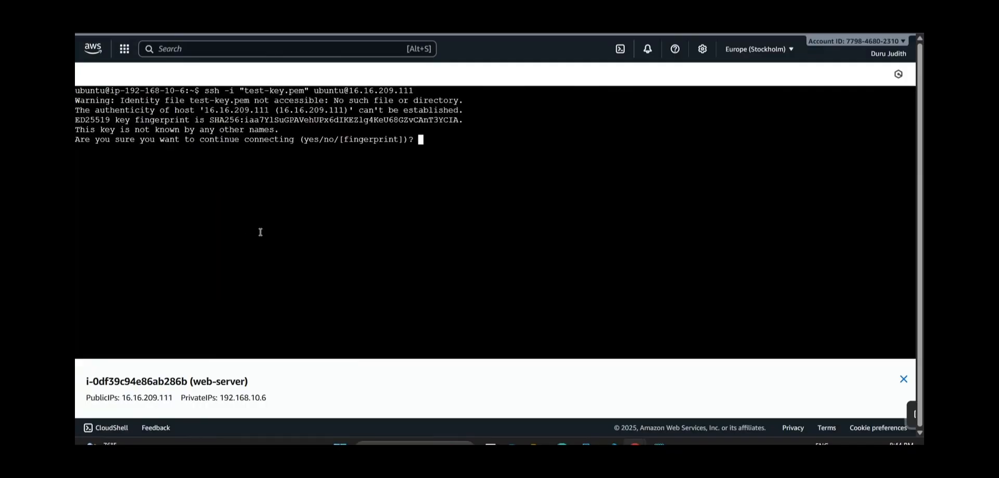
pyautogui.write('yes')
pyautogui.press('Return')
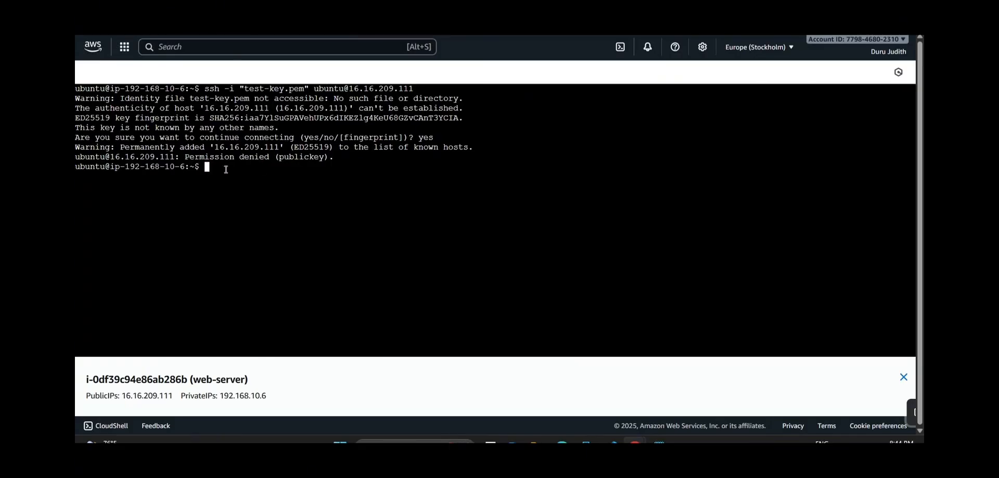
# List the home directory's files with ls and ls -lah to check for the key file
pyautogui.write('k')
pyautogui.press('BackSpace')
pyautogui.write('ls')
pyautogui.press('Return')
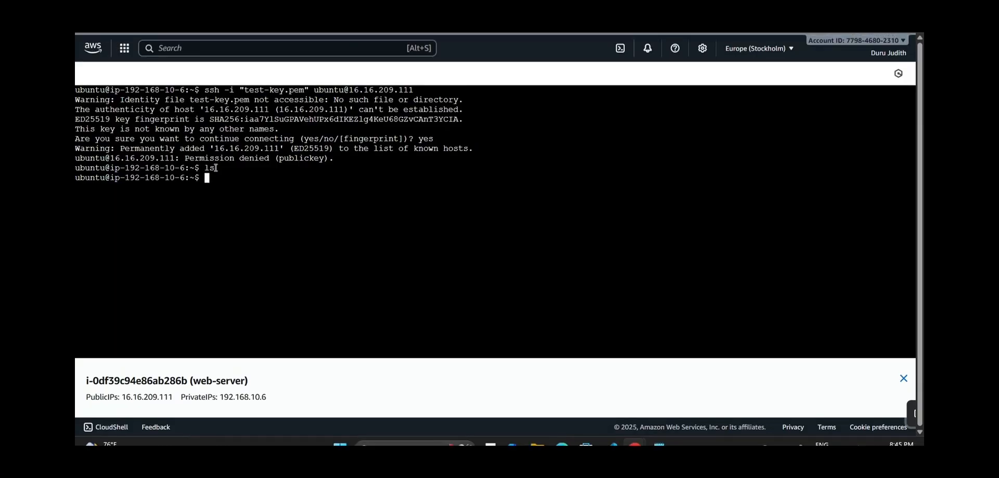
pyautogui.write('ls -lah')
pyautogui.press('Return')
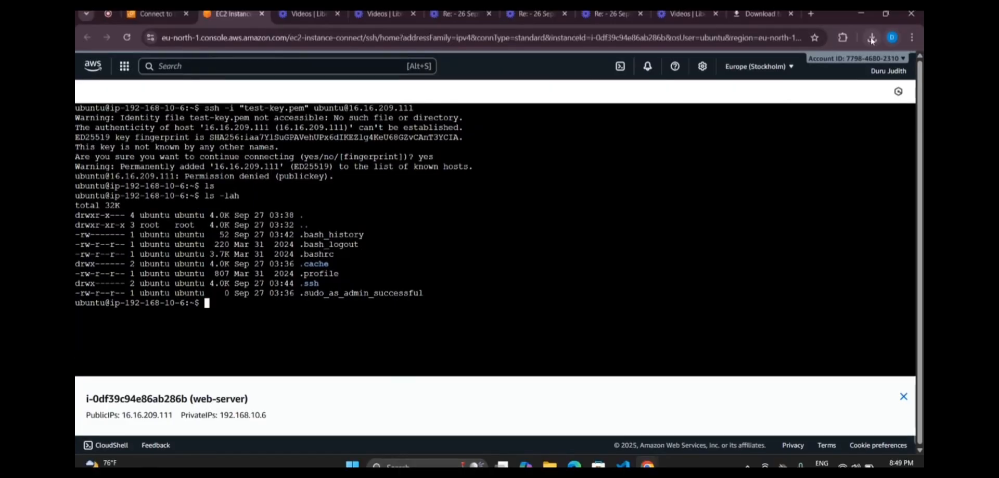
# Open the downloaded test-key.pem from the Downloads folder in a text editor and copy the entire private key
pyautogui.click(872, 37)
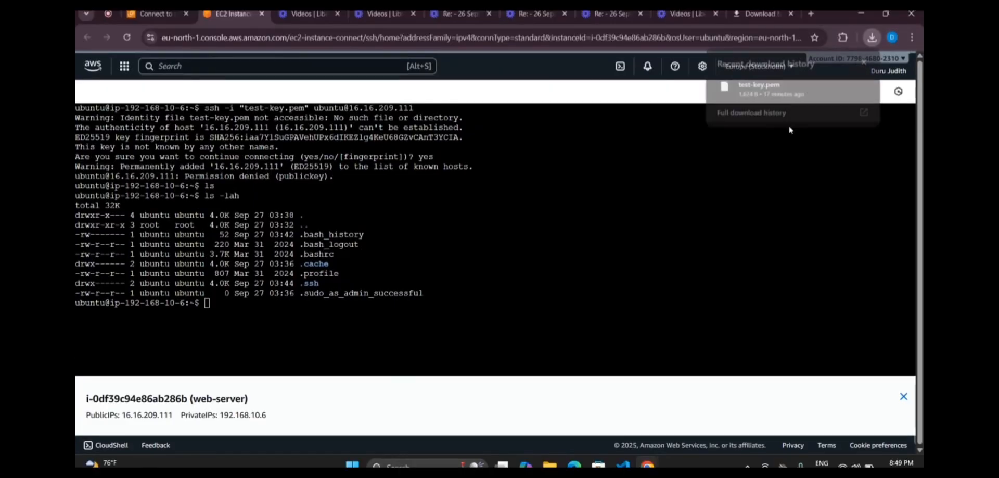
pyautogui.click(843, 86)
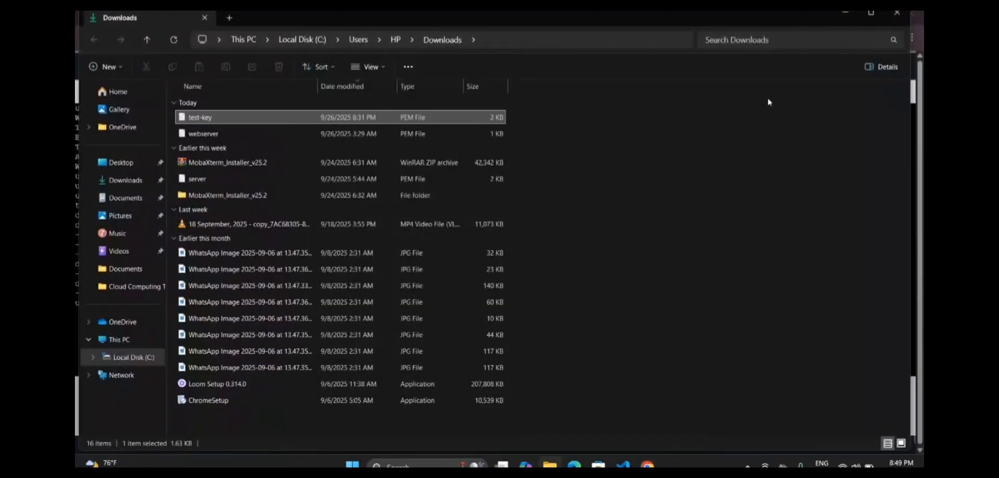
pyautogui.rightClick(223, 116)
pyautogui.click(271, 280)
pyautogui.moveTo(145, 87); pyautogui.dragTo(265, 315)
pyautogui.rightClick(264, 315)
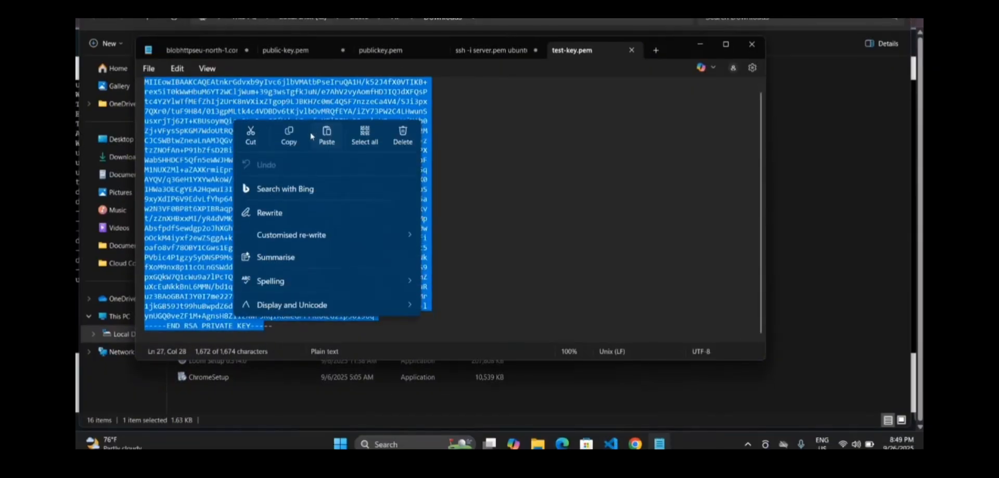
pyautogui.click(287, 141)
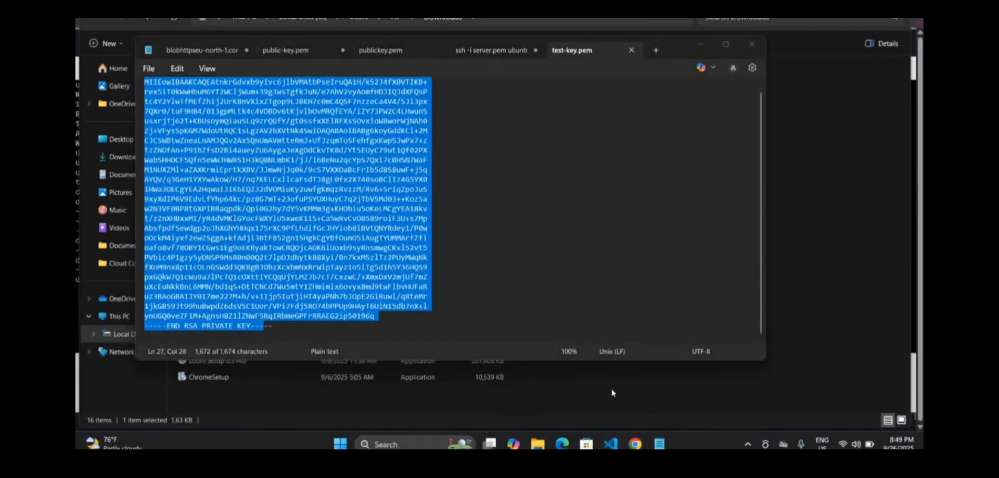
# Switch back to the instance terminal in the browser and create a file named test-key.pem with nano
pyautogui.moveTo(628, 435)
pyautogui.click(614, 411)
pyautogui.write('nano')
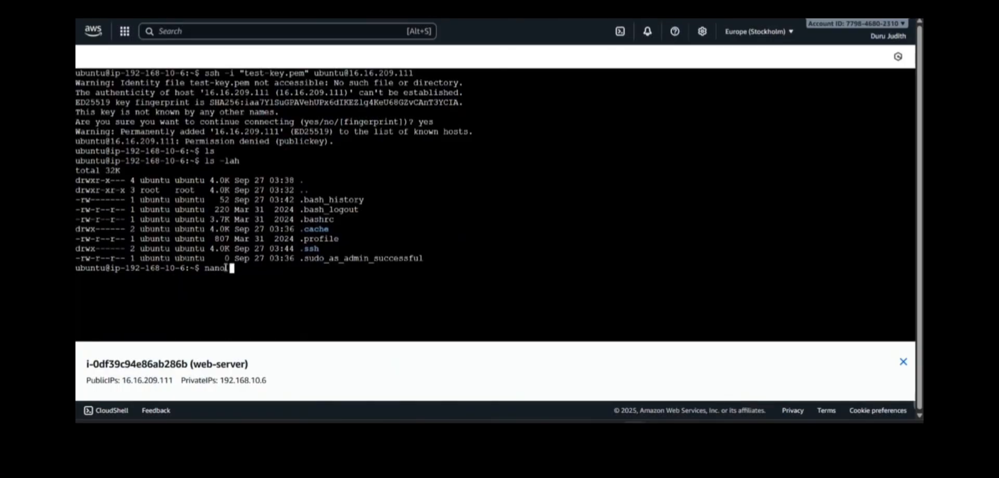
pyautogui.write(' t')
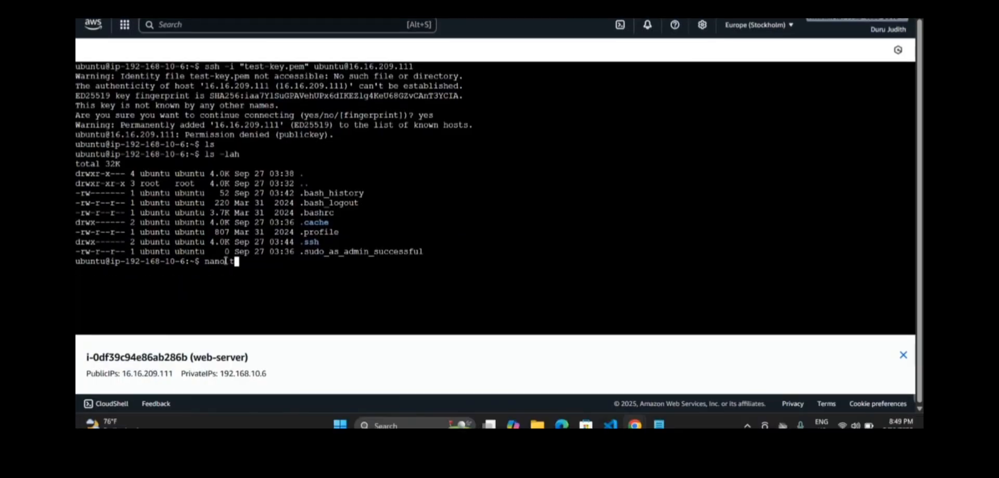
pyautogui.write('est-key.pem')
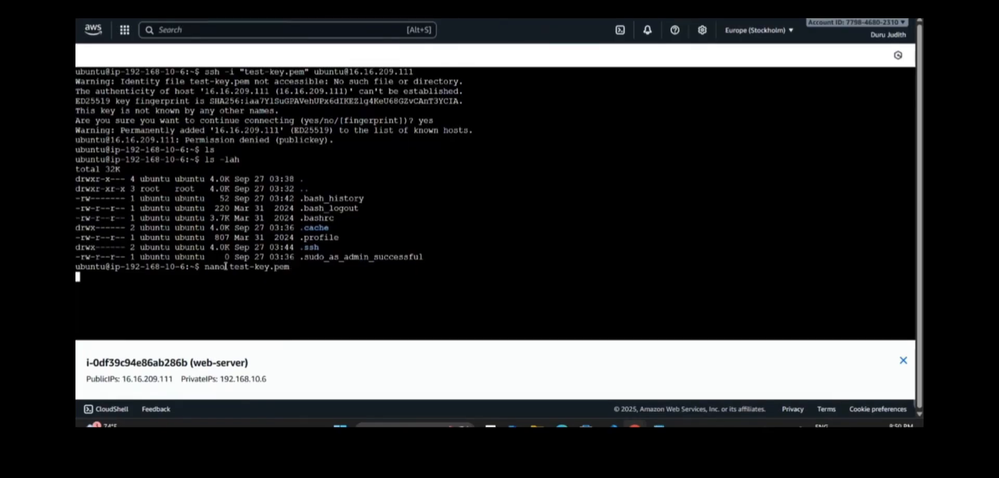
pyautogui.press('Return')
# Paste the copied private key into test-key.pem, write the file under the same name and exit nano
pyautogui.rightClick(85, 78)
pyautogui.click(85, 76)
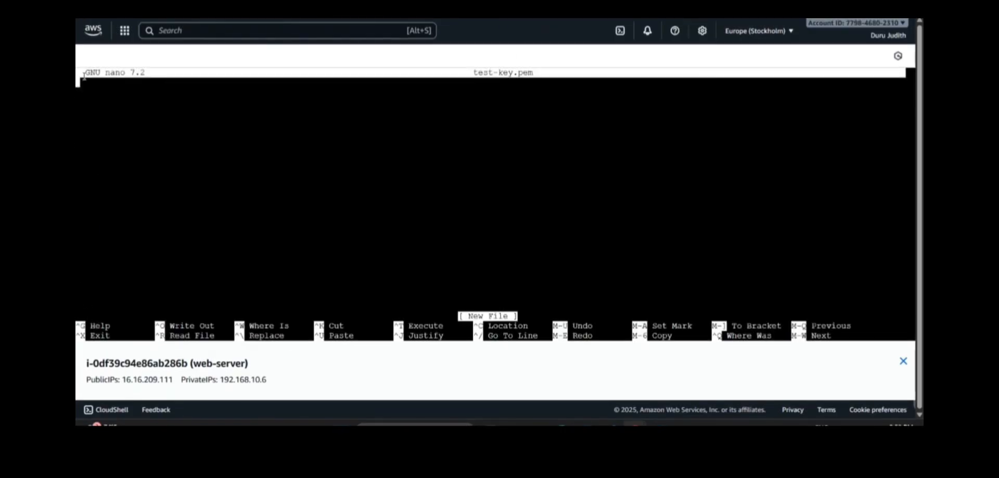
pyautogui.rightClick(84, 76)
pyautogui.click(118, 201)
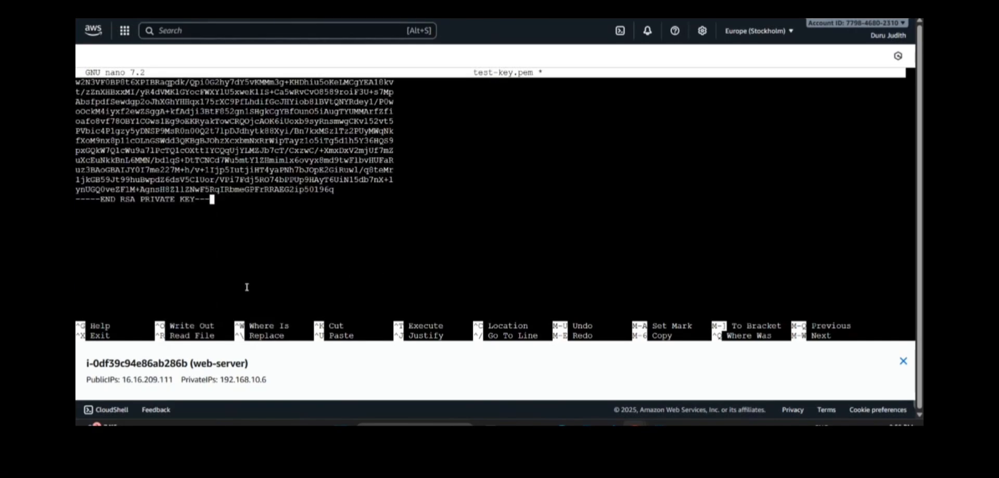
pyautogui.hotkey('ctrl', 'o')
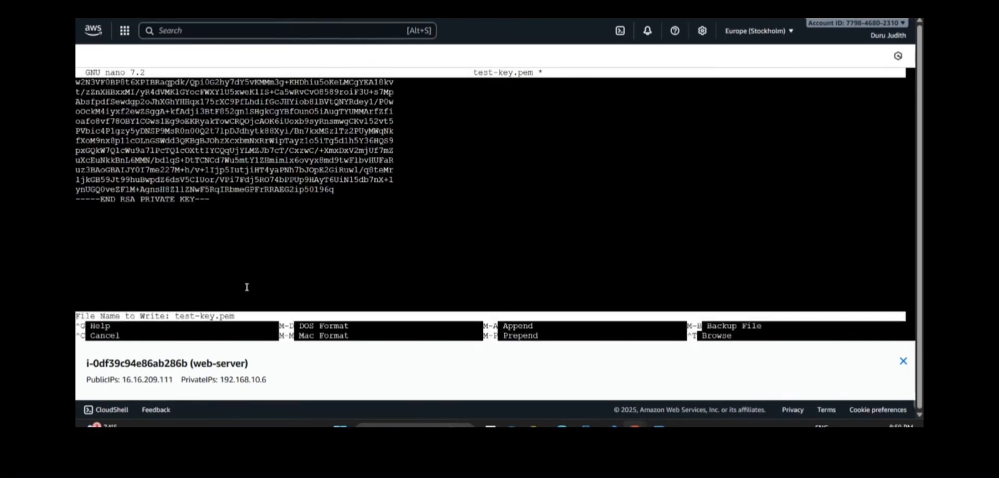
pyautogui.press('Return')
pyautogui.hotkey('ctrl', 'x')
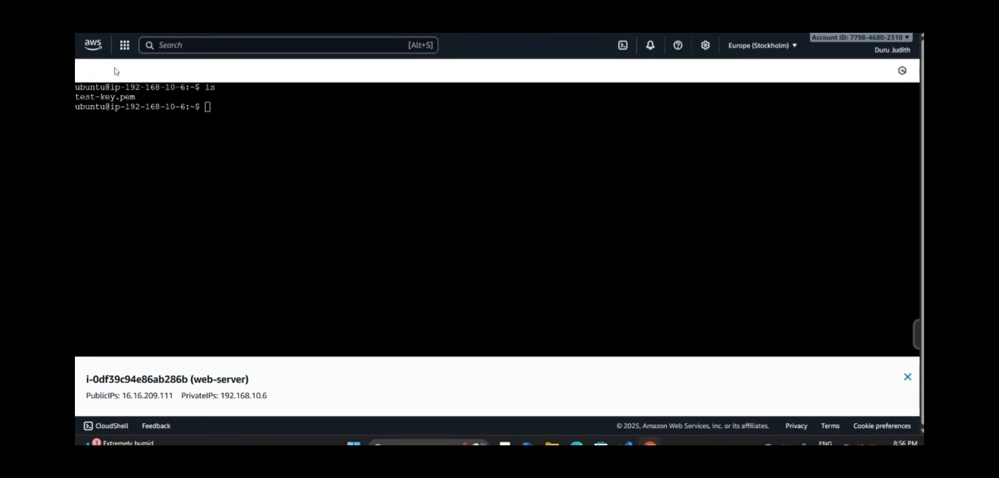
# List the home directory's files with ls -lah to check the permissions of test-key.pem
pyautogui.press('Tab')
pyautogui.moveTo(210, 97); pyautogui.dragTo(215, 110)
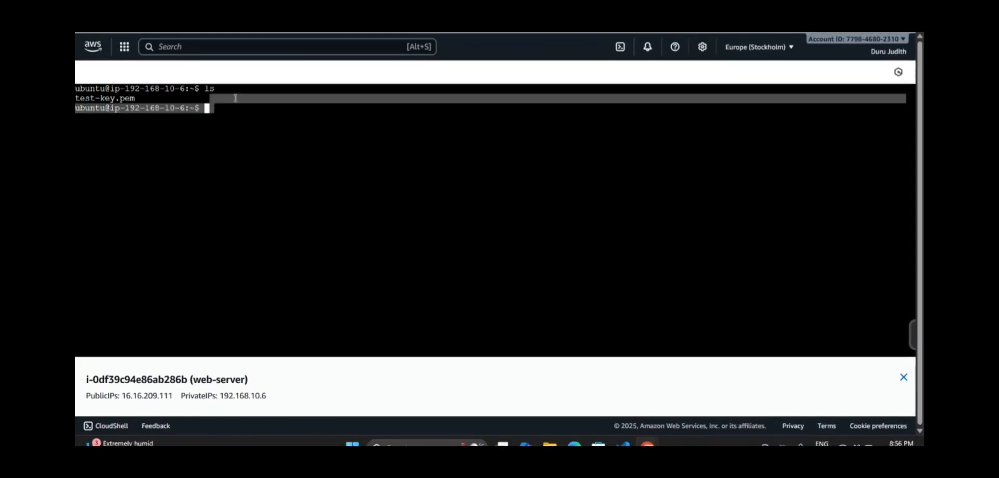
pyautogui.click(235, 98)
pyautogui.write('ls ')
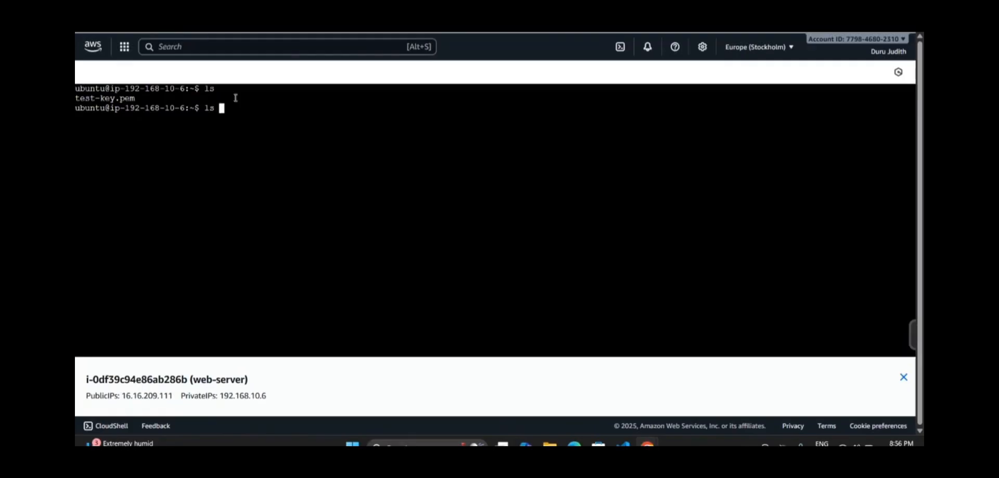
pyautogui.write('-lah')
pyautogui.press('Return')
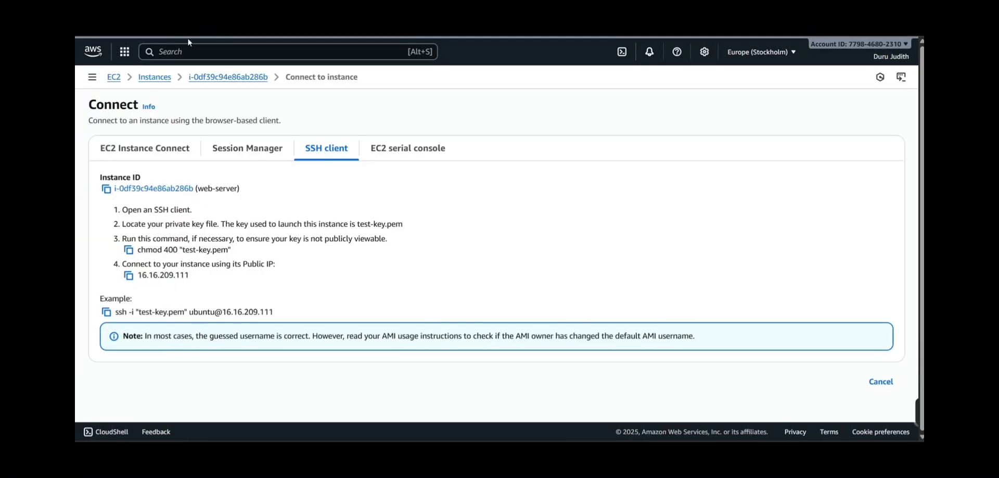
# Copy the chmod 400 "test-key.pem" command from the SSH client instructions and run it in the instance terminal
pyautogui.click(128, 250)
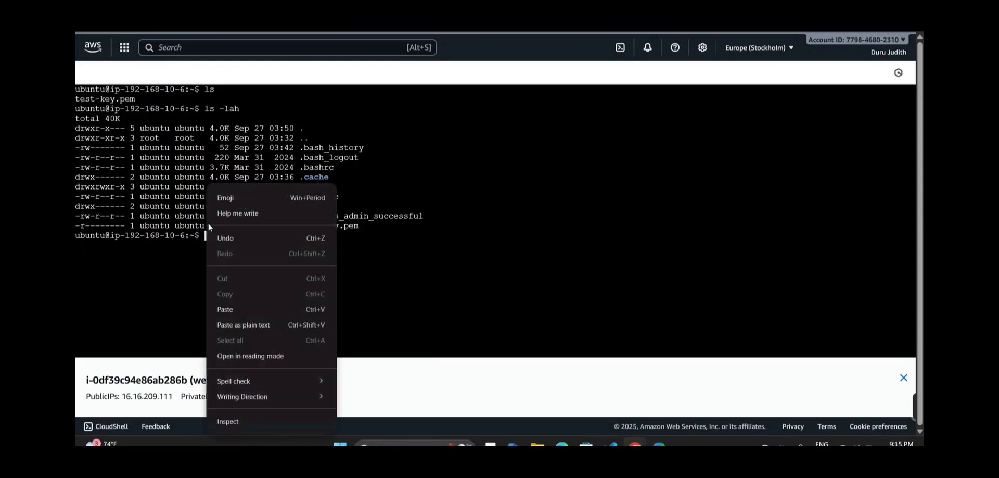
pyautogui.rightClick(207, 235)
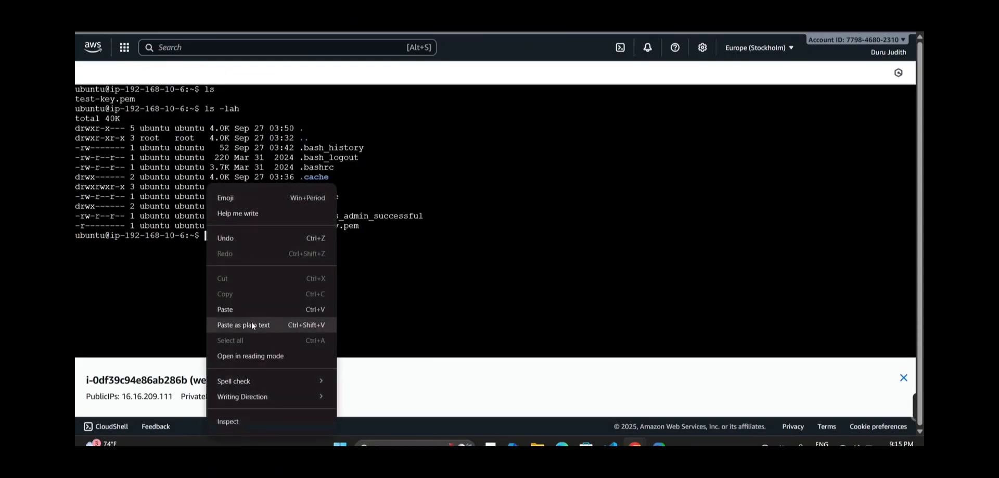
pyautogui.click(245, 309)
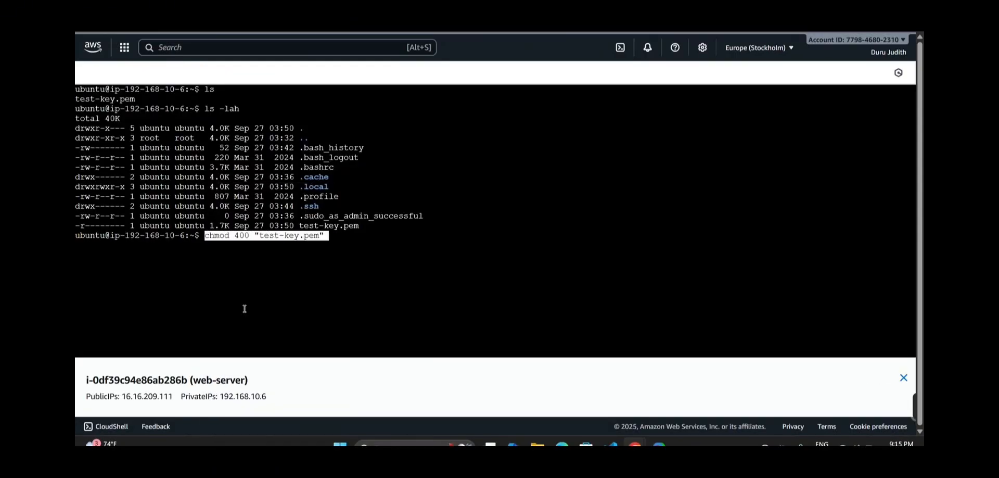
pyautogui.press('Return')
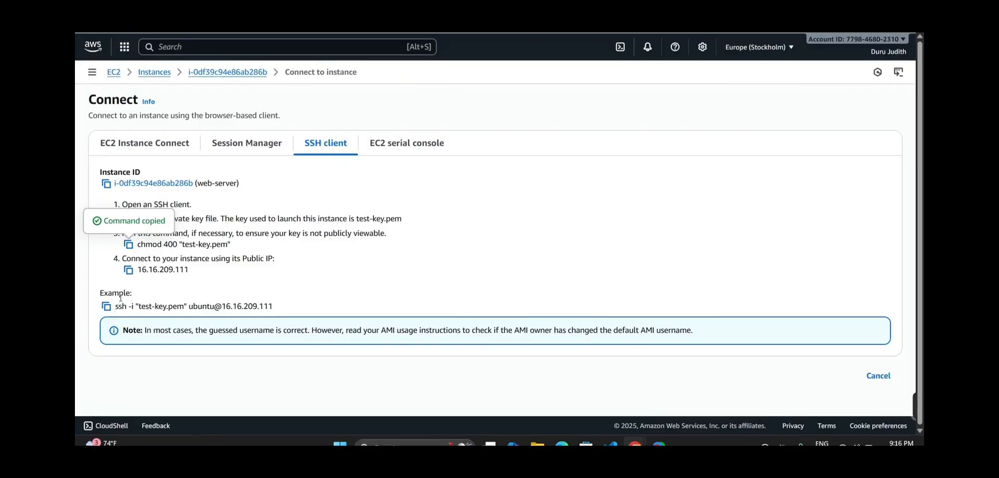
pyautogui.click(106, 310)
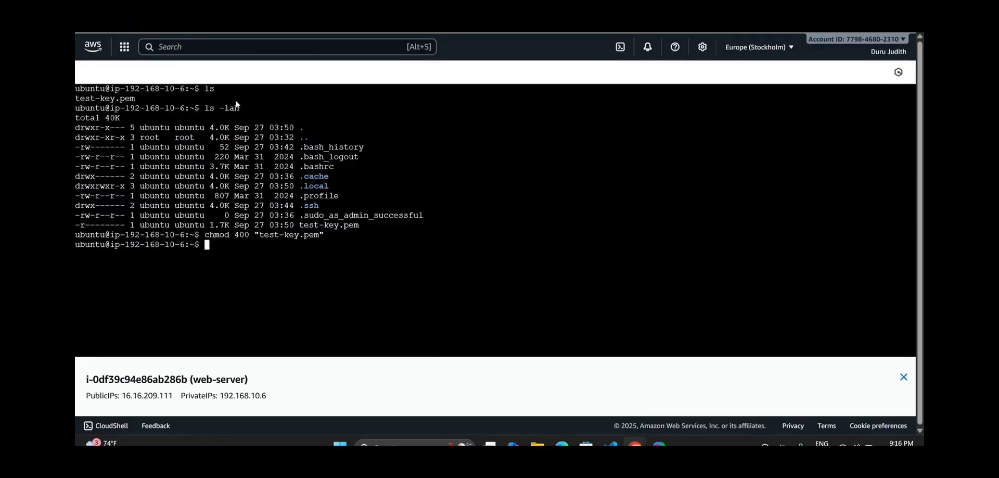
pyautogui.rightClick(229, 244)
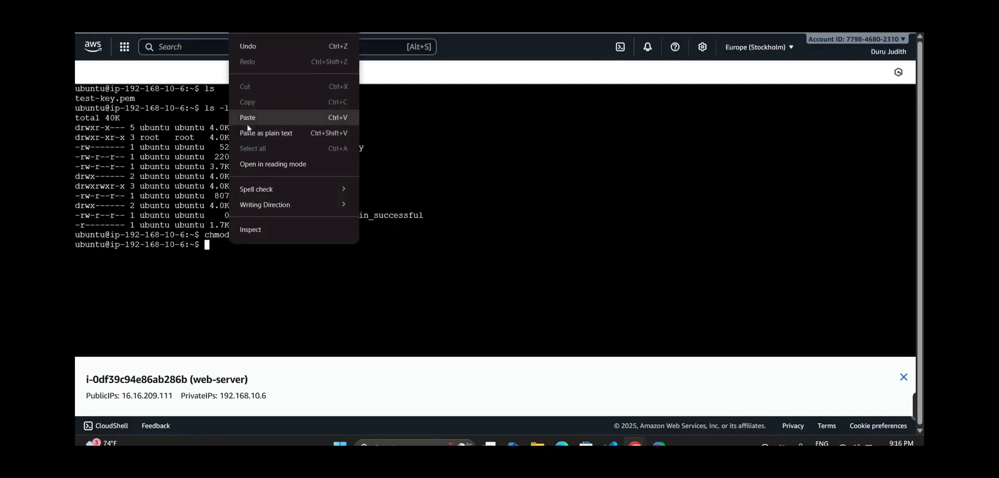
pyautogui.click(246, 124)
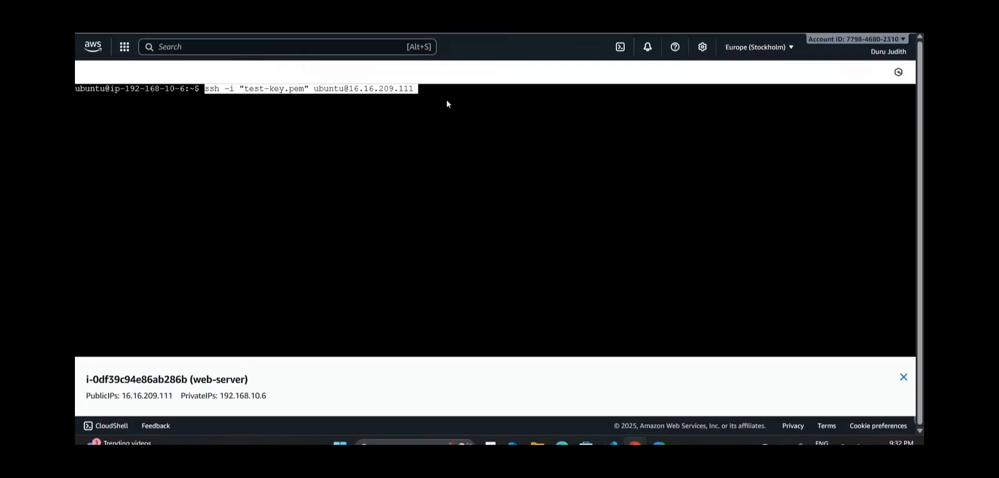
pyautogui.press('Return')
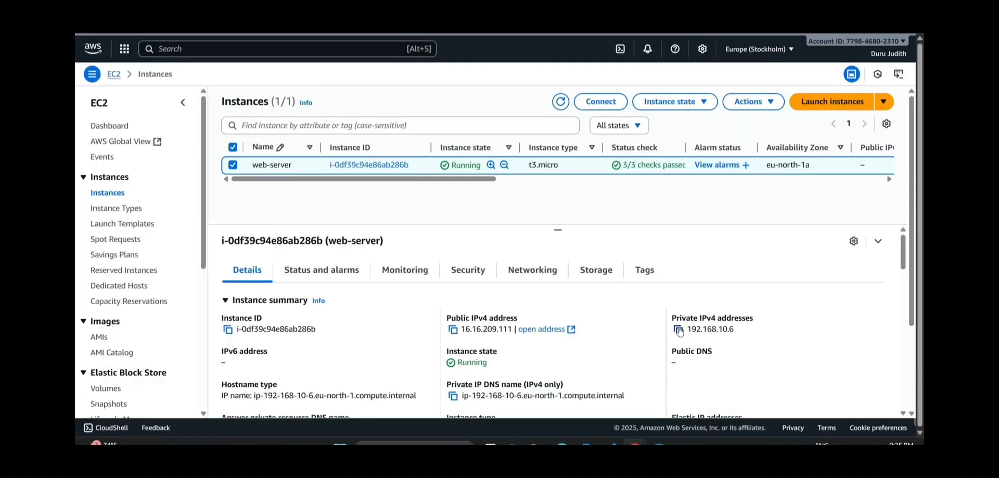
# Copy the web-server instance's private IPv4 address and ping 192.168.10.6 from the SSH session
pyautogui.click(677, 329)
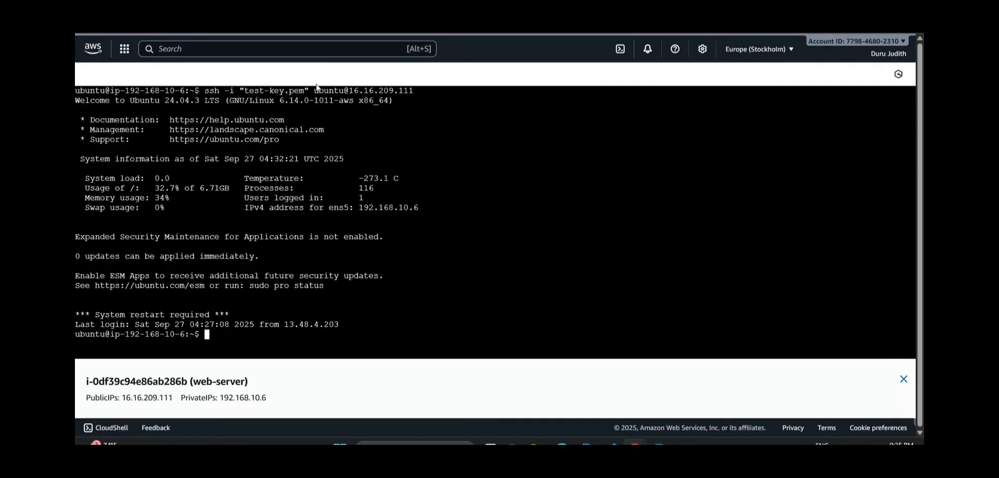
pyautogui.write('pin')
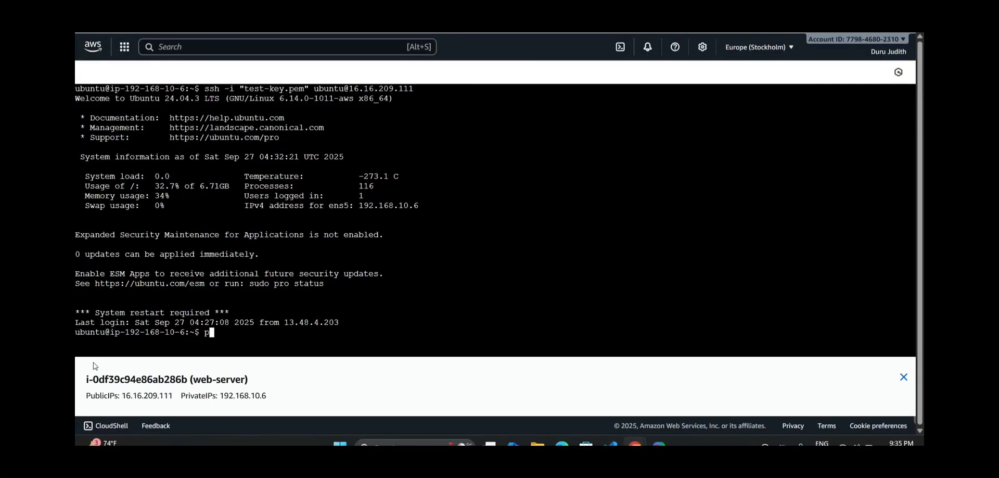
pyautogui.write('g')
pyautogui.rightClick(250, 331)
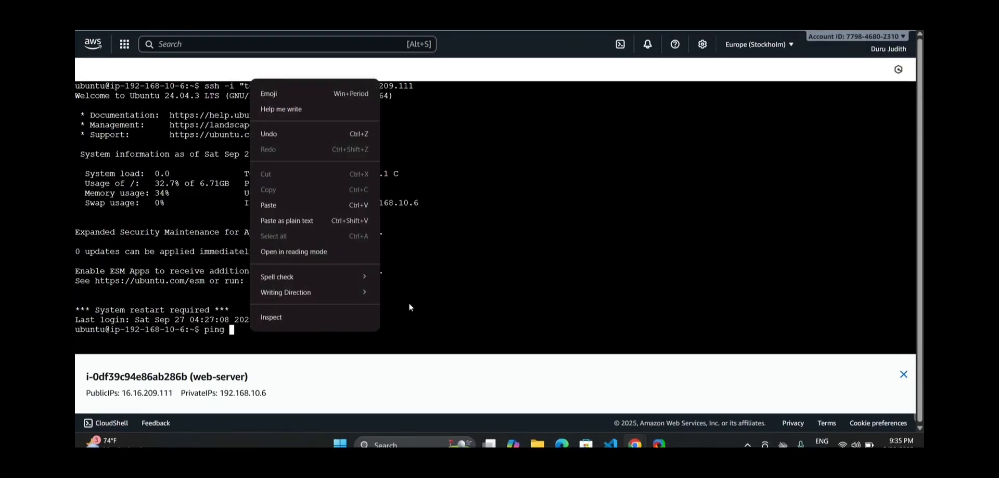
pyautogui.click(273, 205)
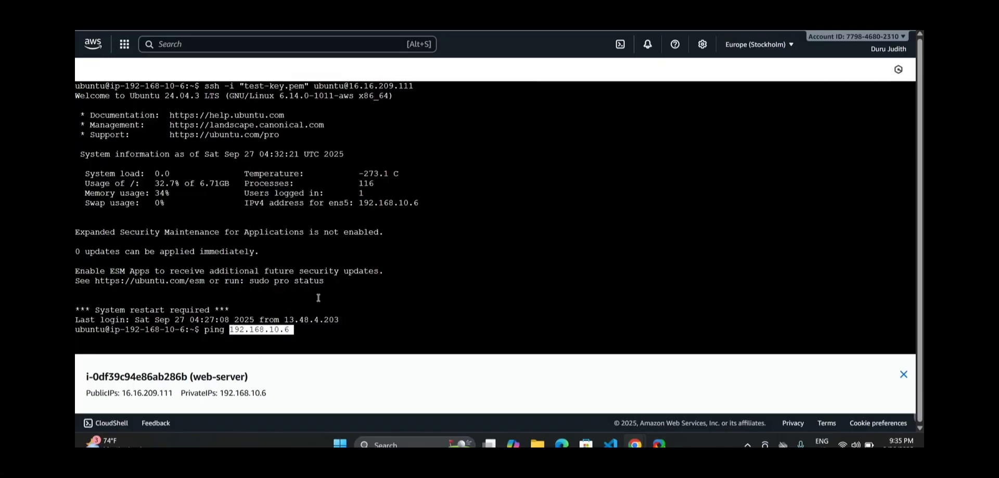
pyautogui.press('Return')
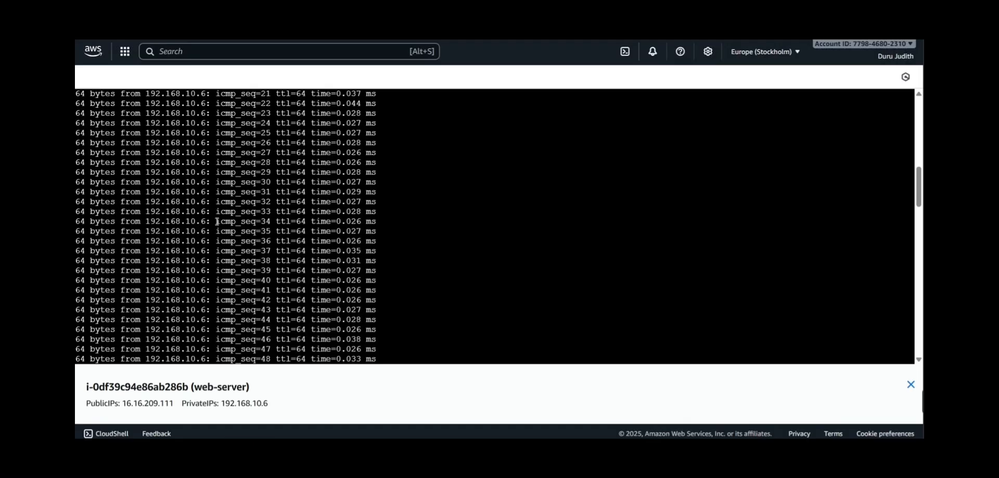
# Examine the ping replies from 192.168.10.6 throughout the terminal output
pyautogui.scroll(6, 216, 221)
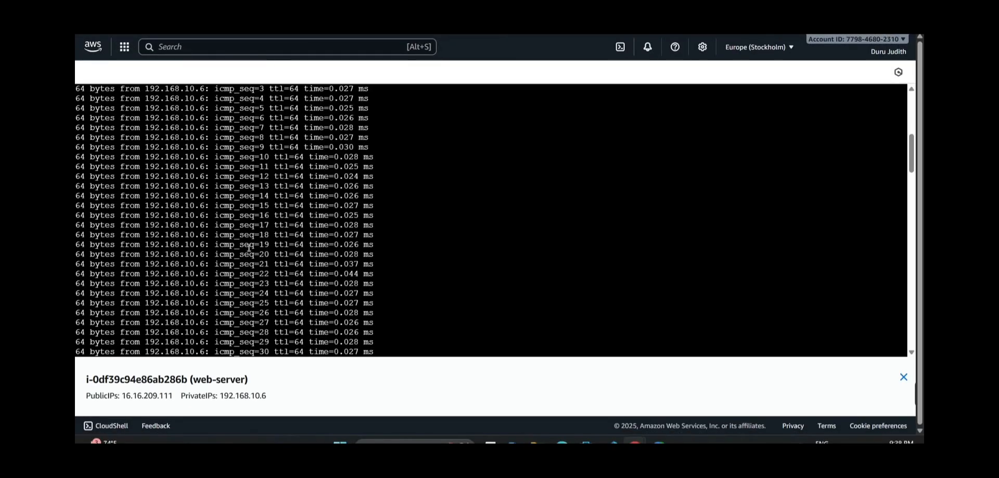
pyautogui.scroll(-8, 249, 248)
pyautogui.scroll(-10, 196, 206)
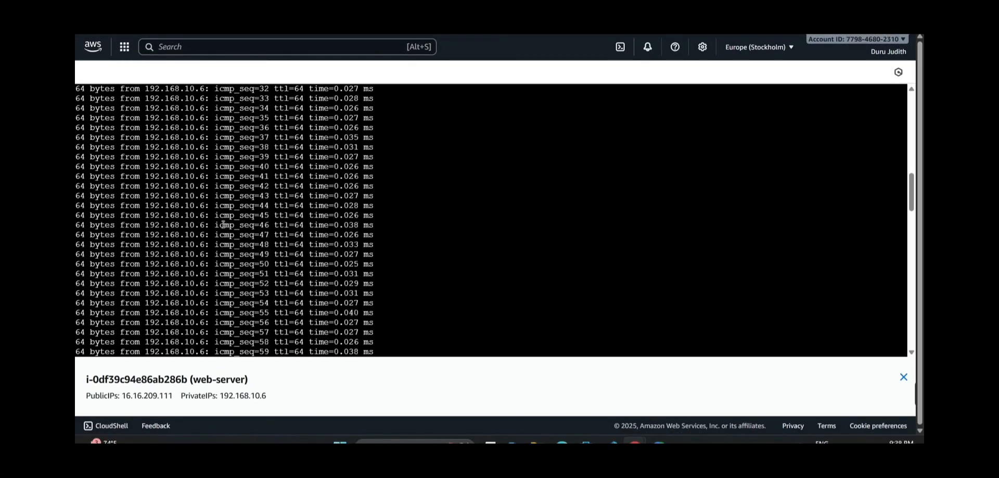
pyautogui.scroll(-10, 157, 200)
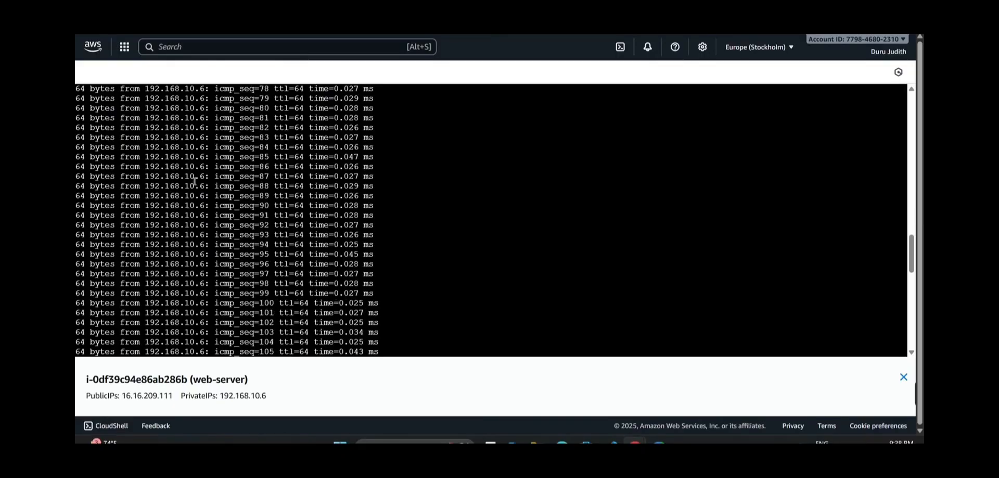
pyautogui.scroll(-8, 191, 273)
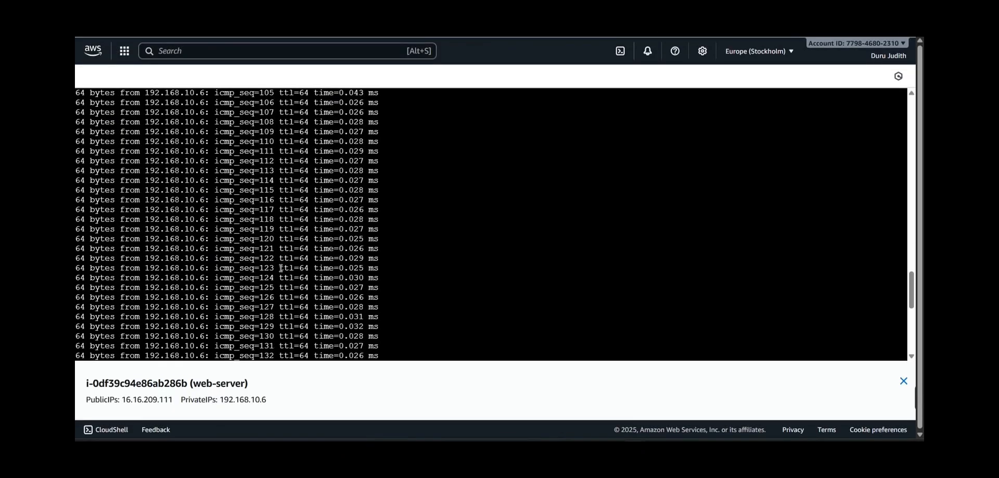
pyautogui.scroll(-4, 286, 264)
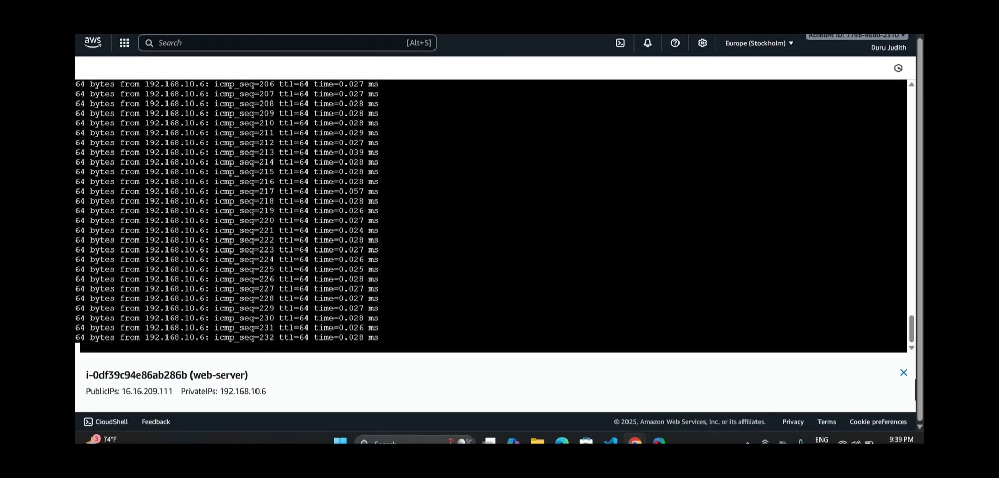
pyautogui.scroll(6, 364, 203)
pyautogui.scroll(15, 369, 207)
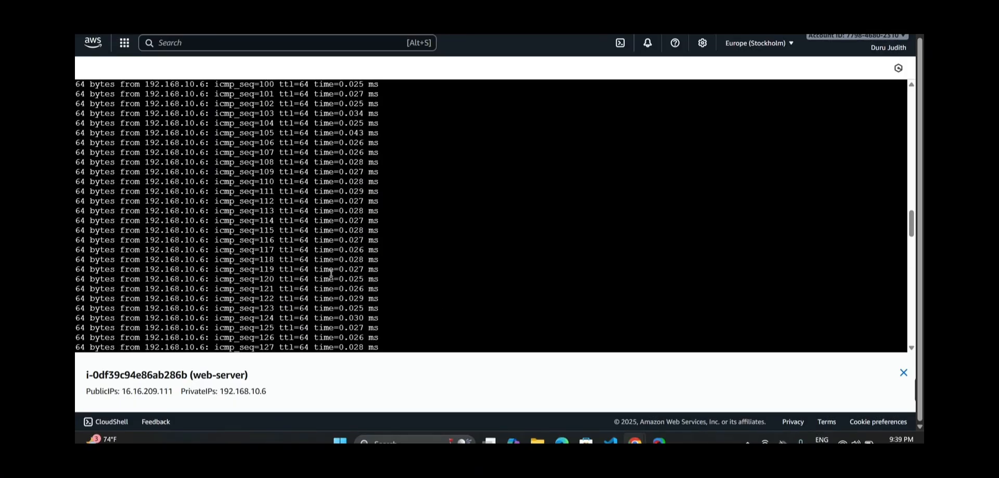
pyautogui.scroll(4, 331, 273)
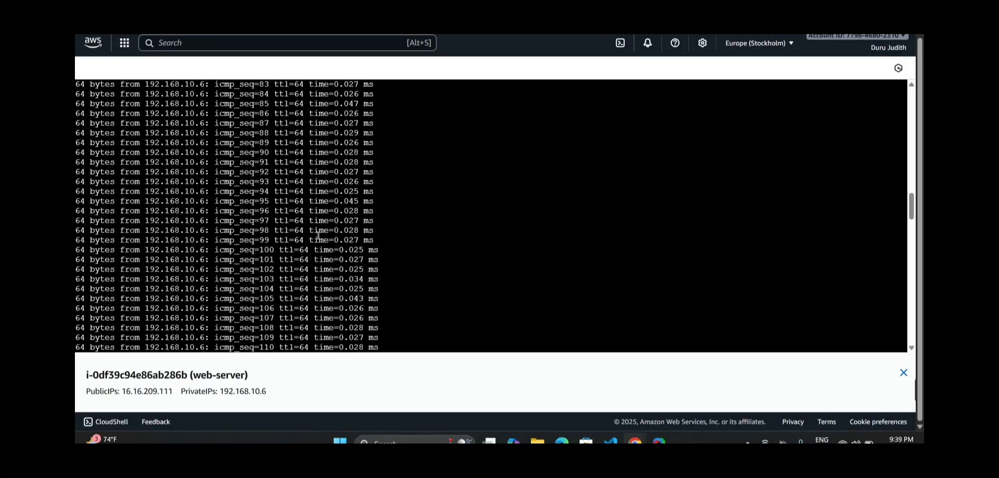